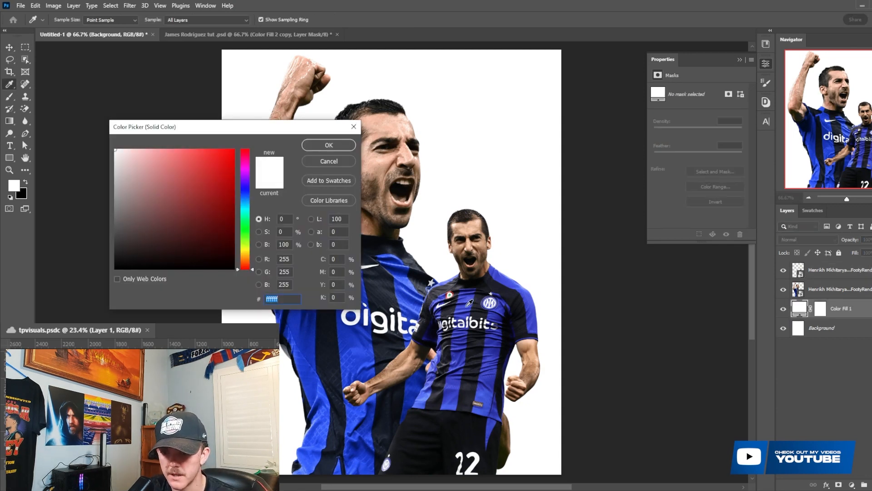
- Set the new solid color fill layer to the dark blue #112ea7, based on a color sampled from the shirt
click(465, 301)
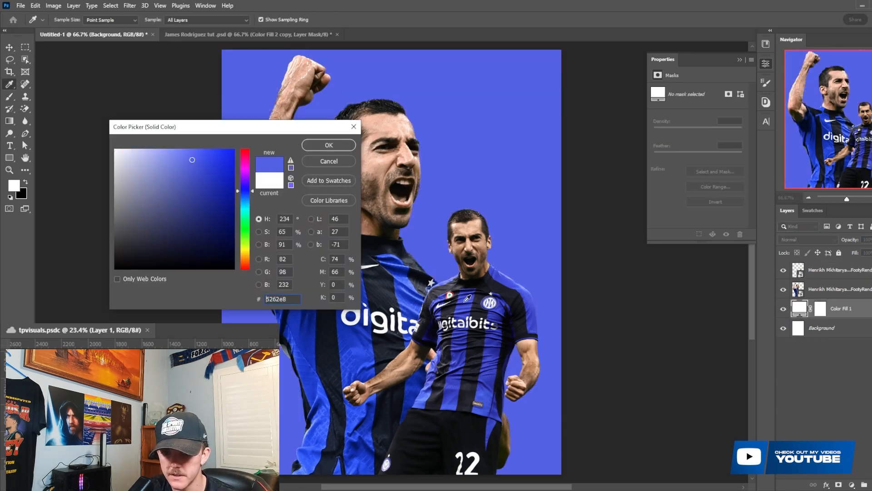
drag(420, 291, 405, 273)
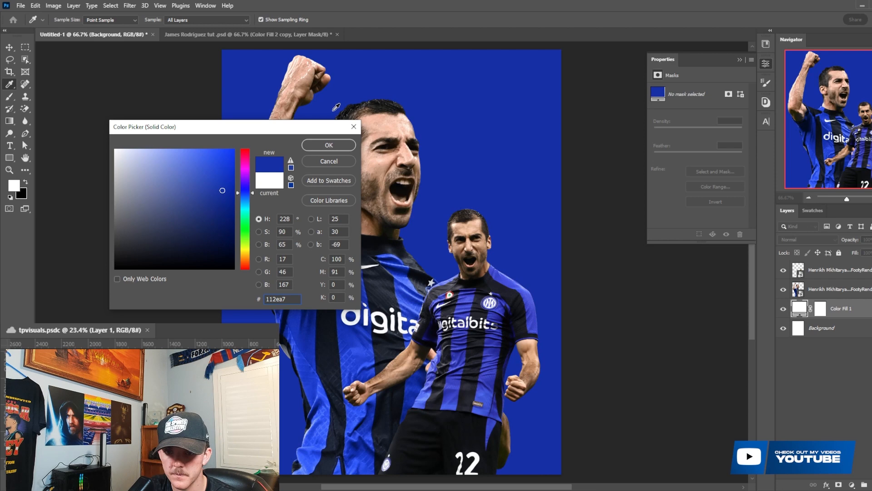
click(329, 145)
- Move the blue fill layer above both player layers and invert its layer mask
drag(839, 310, 837, 271)
click(822, 271)
key(ctrl+i)
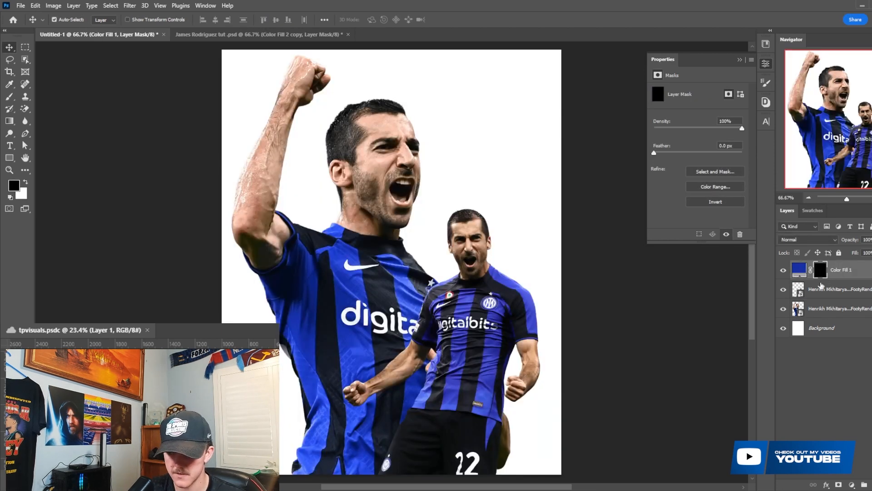
- Outline a wedge at the poster's lower right with the Pen tool, select it with 0 px feather, and reveal the blue fill there
scroll(650, 349, down, 1)
key(p)
click(545, 445)
click(410, 349)
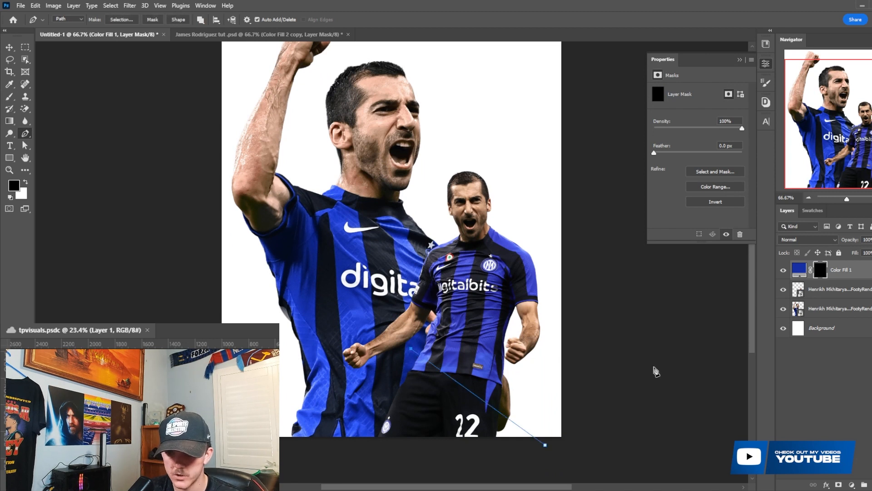
click(655, 366)
click(580, 450)
click(129, 20)
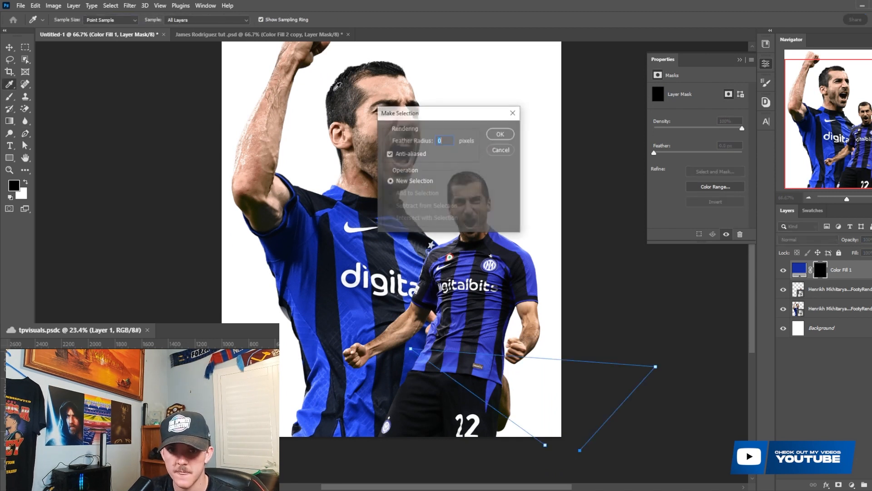
click(493, 132)
key(ctrl+Delete)
key(ctrl+d)
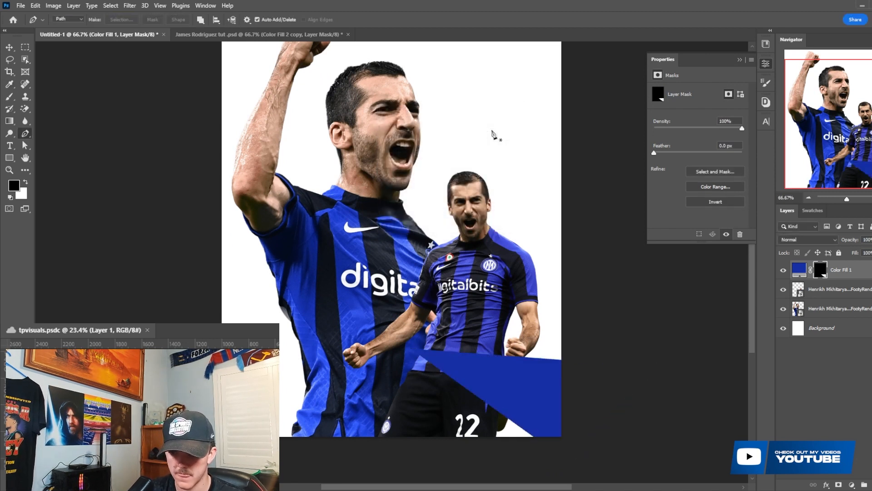
- Outline a spike from the poster's left edge across the large player's shirt and fill it white on the color fill's mask
scroll(494, 134, up, 2)
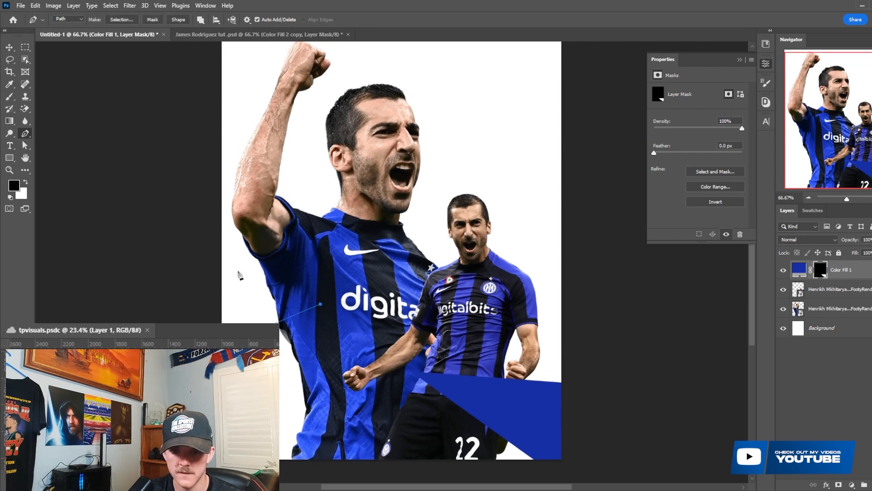
click(130, 305)
click(121, 20)
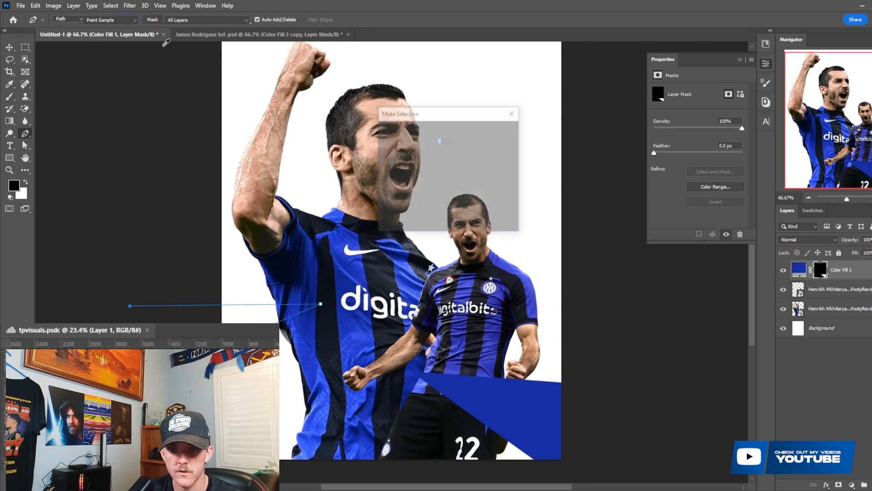
click(501, 133)
key(ctrl+Delete)
- Outline a narrow spike at the poster's upper right corner, select it with 0 px feather, and reveal the blue fill there
scroll(500, 134, up, 4)
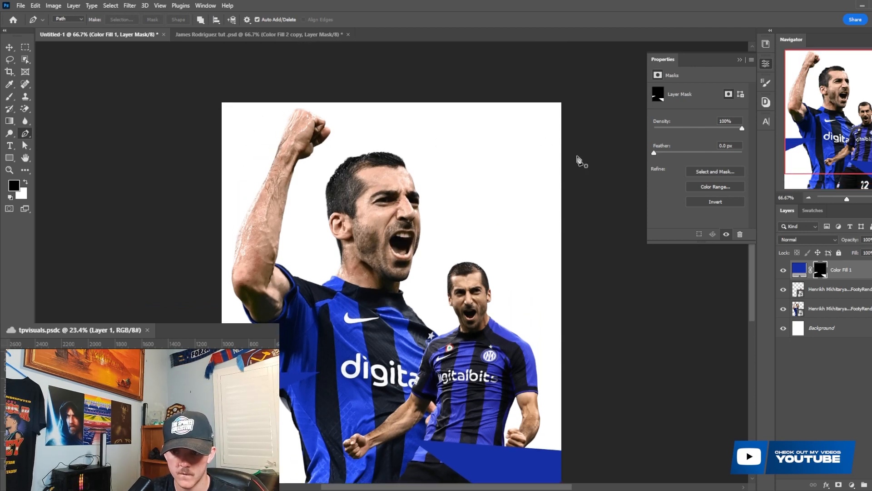
click(573, 105)
click(522, 208)
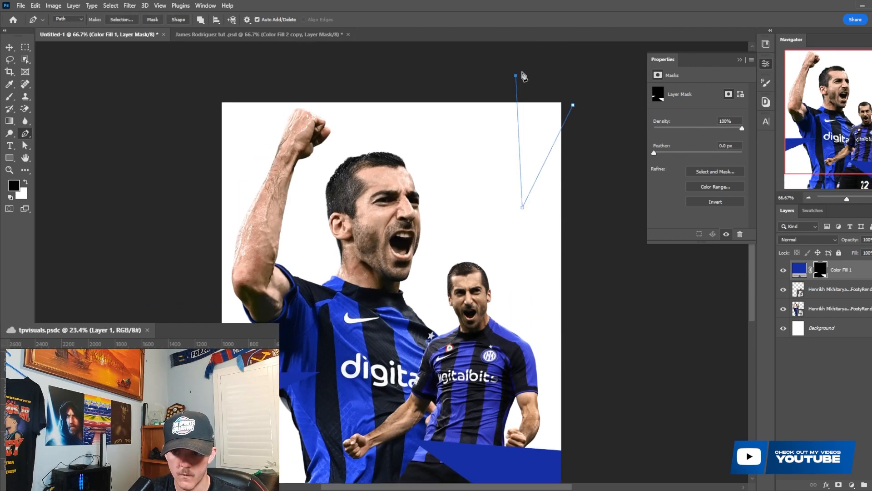
key(ctrl+s)
click(716, 411)
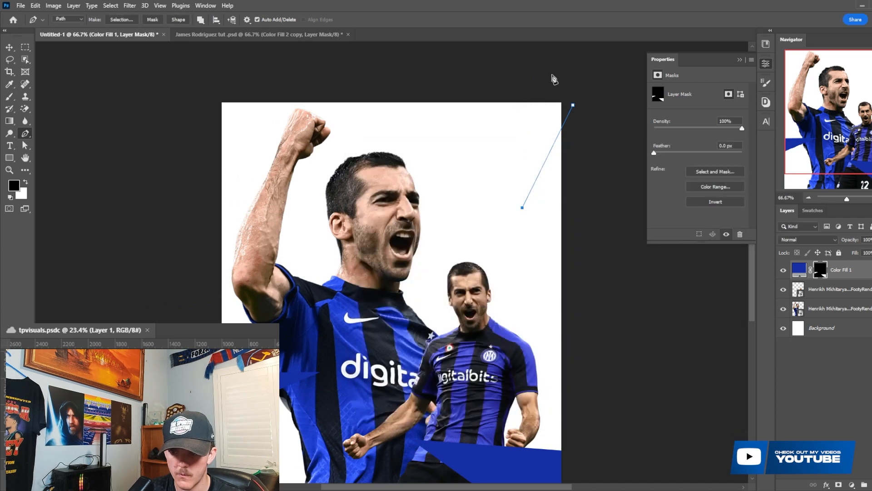
click(121, 19)
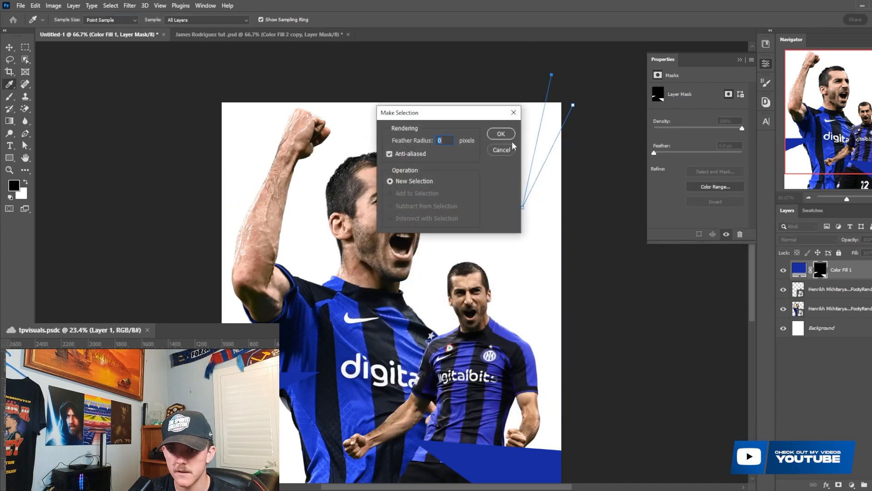
click(507, 134)
key(ctrl+BackSpace)
key(ctrl+d)
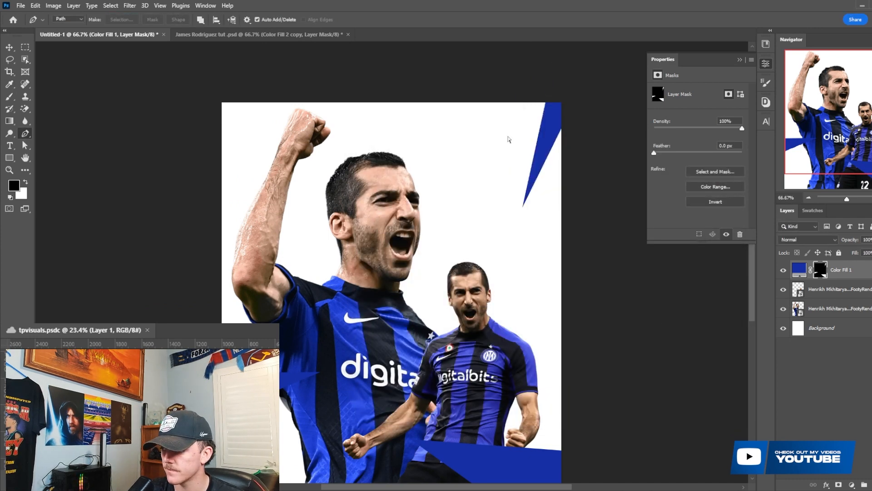
- Outline a spike from the poster's upper left corner to the large player's hair and reveal the blue fill there
scroll(570, 216, down, 5)
scroll(473, 233, down, 3)
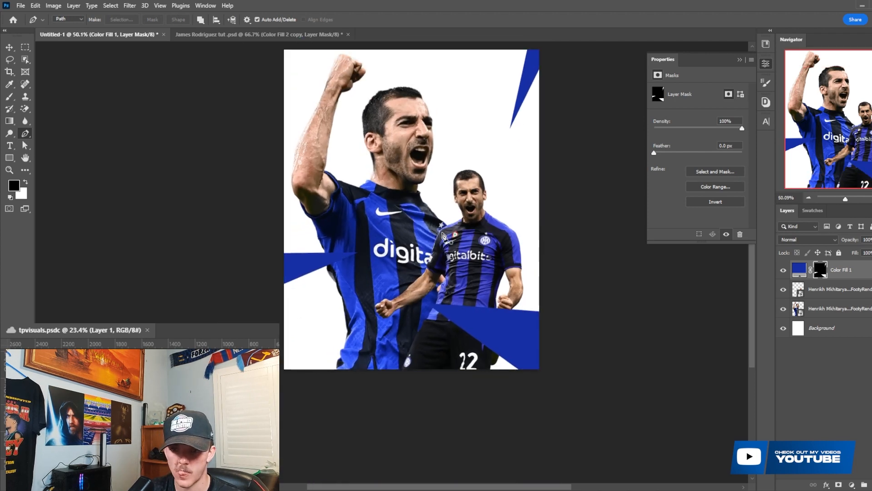
scroll(470, 233, up, 2)
scroll(402, 240, up, 1)
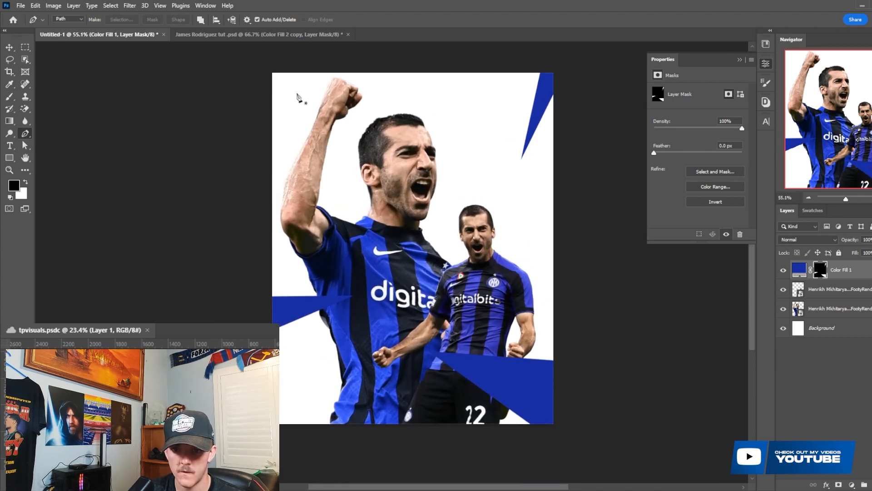
click(246, 67)
click(365, 144)
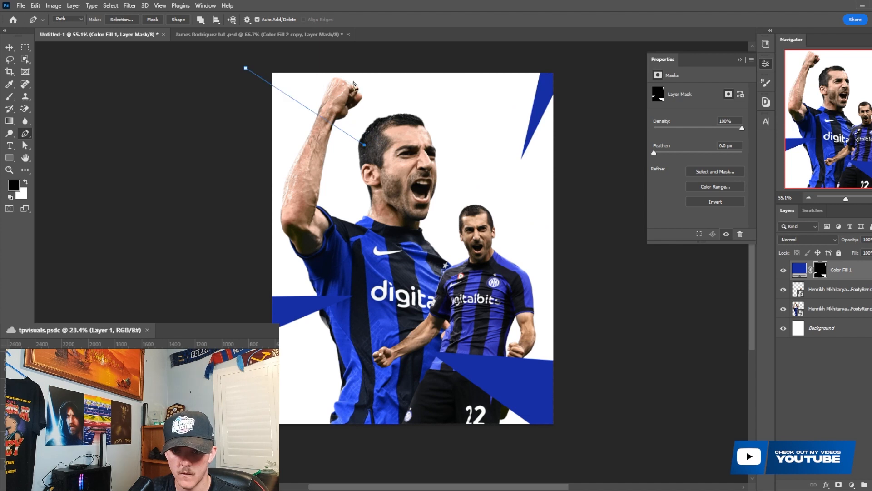
click(289, 46)
click(122, 20)
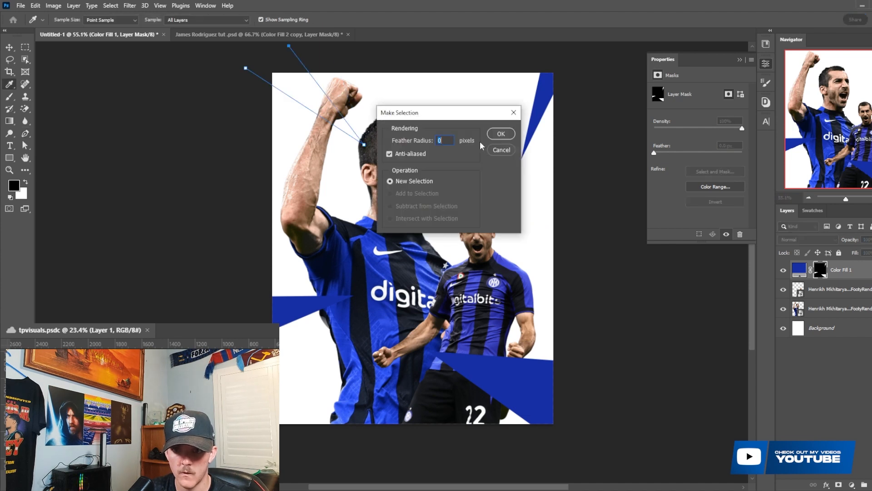
click(502, 134)
key(ctrl+BackSpace)
key(ctrl+d)
scroll(500, 272, up, 1)
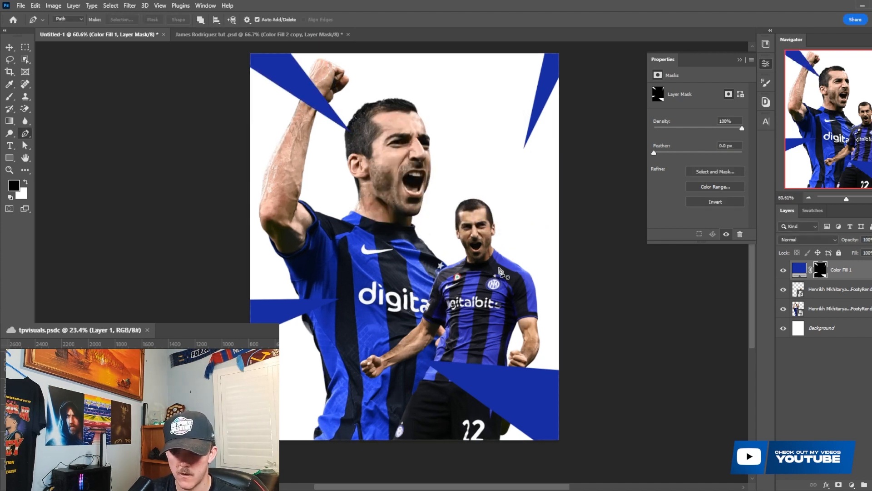
scroll(499, 271, up, 1)
click(568, 212)
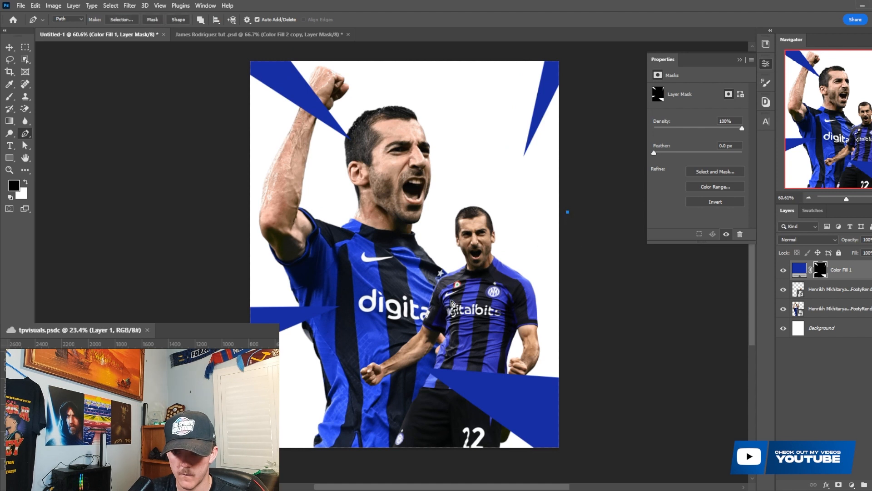
key(ctrl+z)
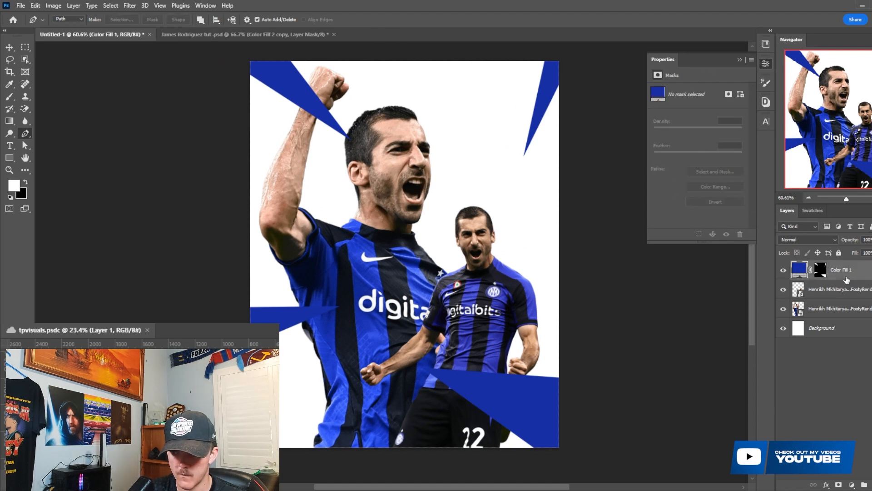
drag(840, 270, 841, 301)
key(ctrl+z)
- Select a Pen-drawn wedge from the poster's right edge behind the small player and add a new layer between the two player layers
click(821, 292)
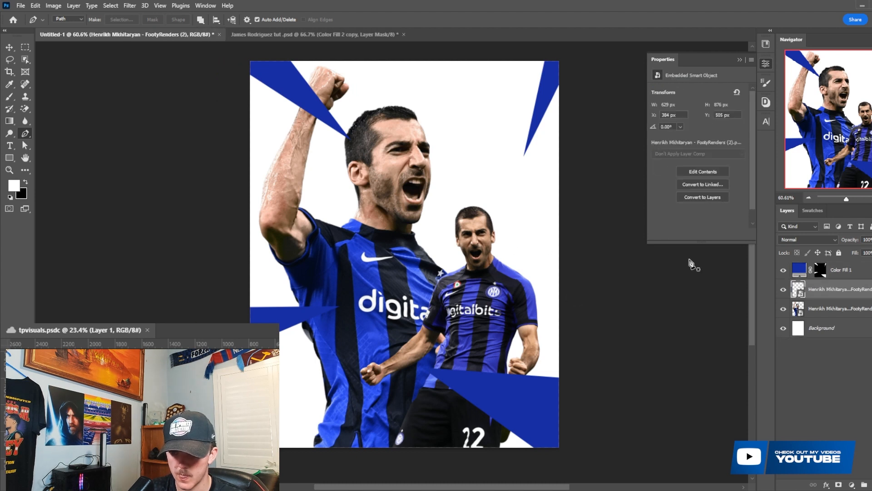
click(562, 201)
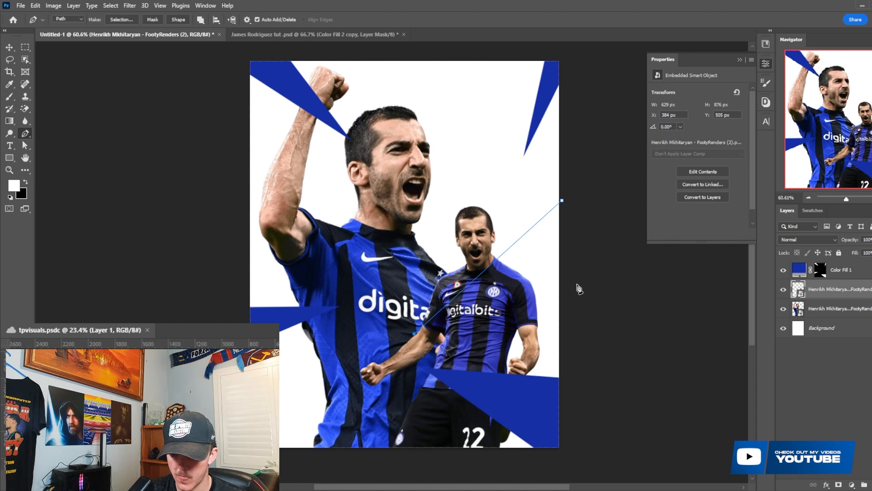
click(123, 21)
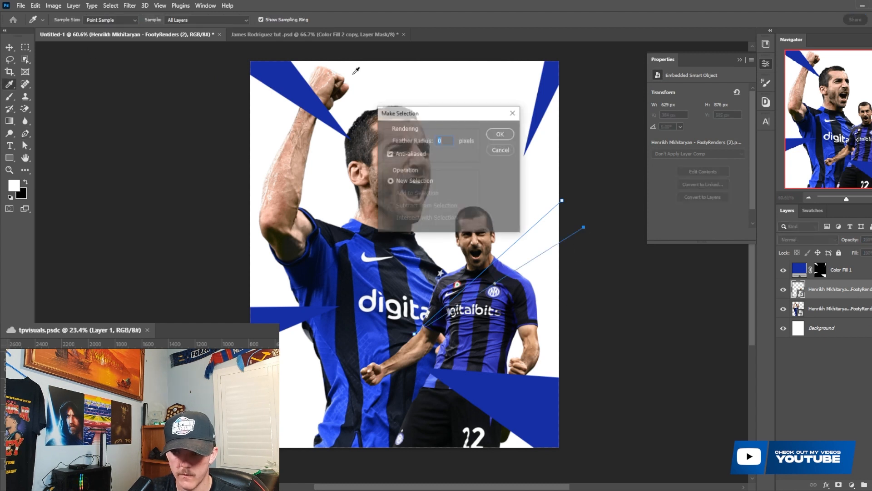
click(506, 137)
click(815, 306)
key(ctrl+j)
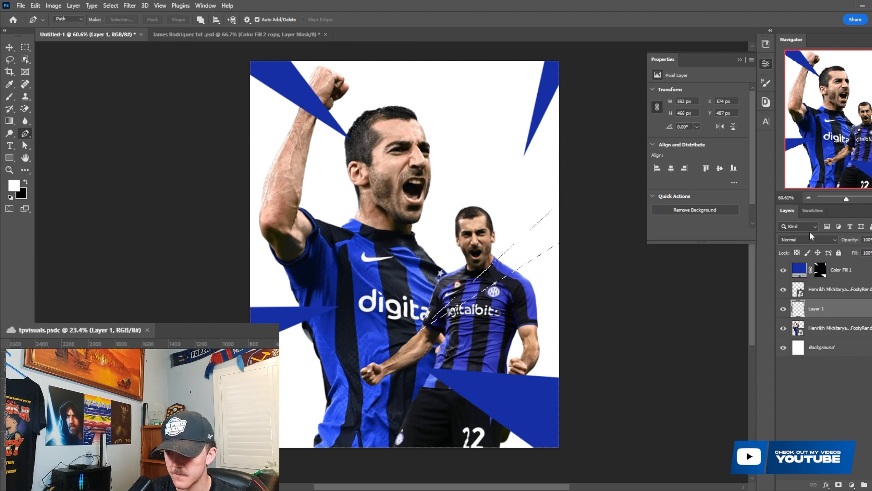
- Fill the selected wedge on the new layer with the poster's blue from the swatches and clear the selection
click(813, 210)
click(785, 242)
click(784, 211)
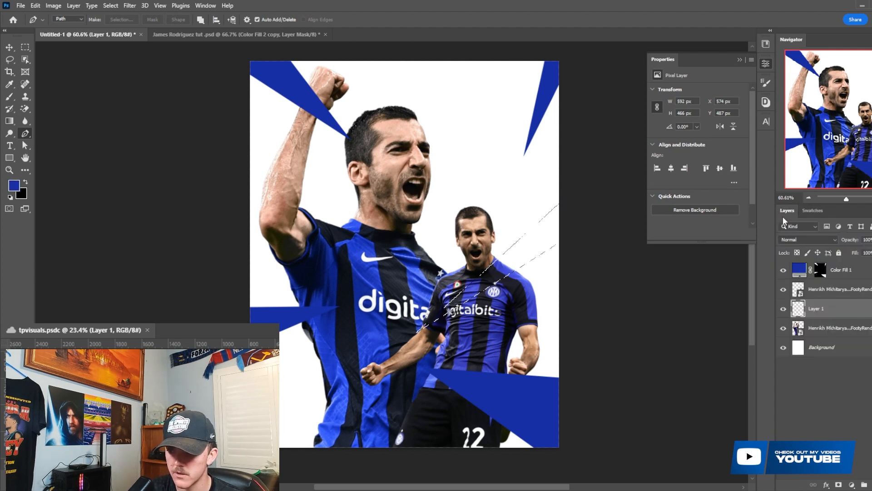
key(ctrl+BackSpace)
key(ctrl+z)
key(alt+BackSpace)
key(ctrl+d)
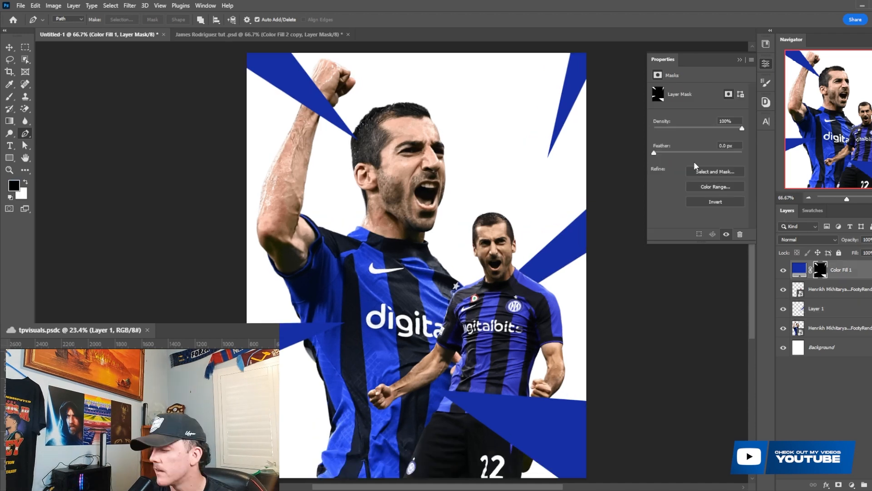
- Apply a Gaussian Blur with a 5.6 px radius to the blue fill layer's mask
click(130, 6)
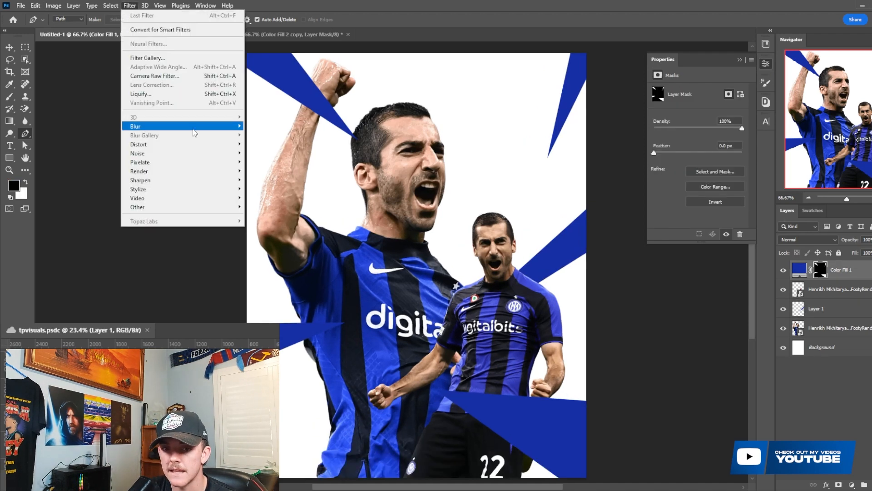
mouse_move(208, 131)
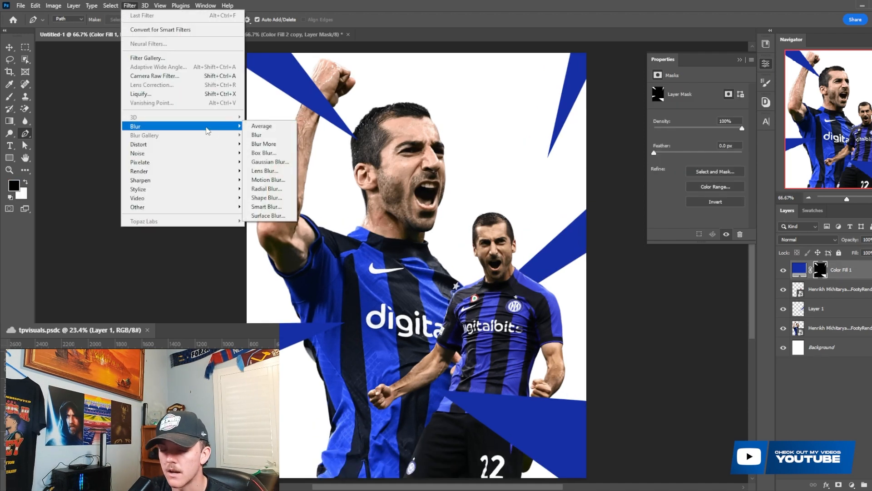
click(262, 162)
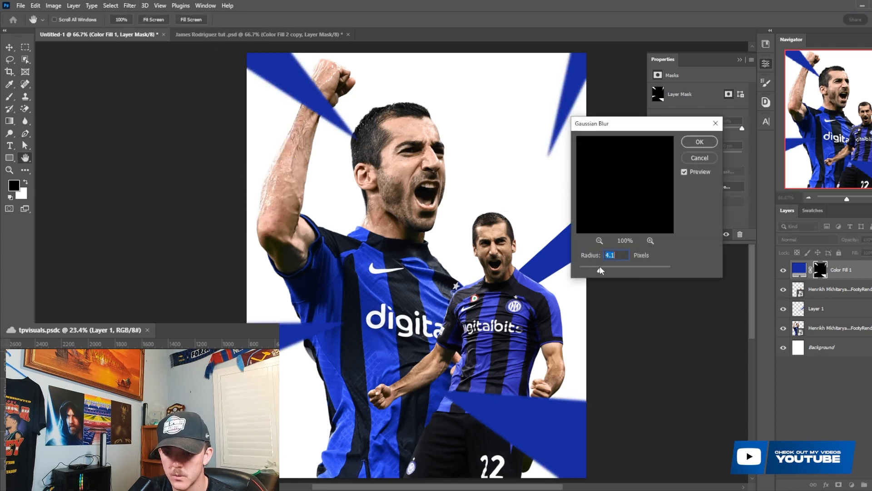
drag(601, 268, 605, 268)
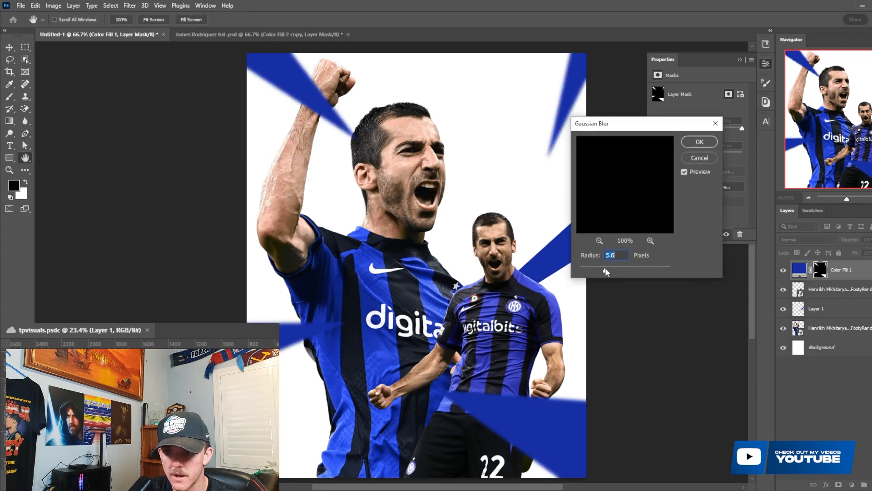
click(700, 145)
- Repeat the same Gaussian Blur on Layer 1, the wedge behind the small player
click(818, 311)
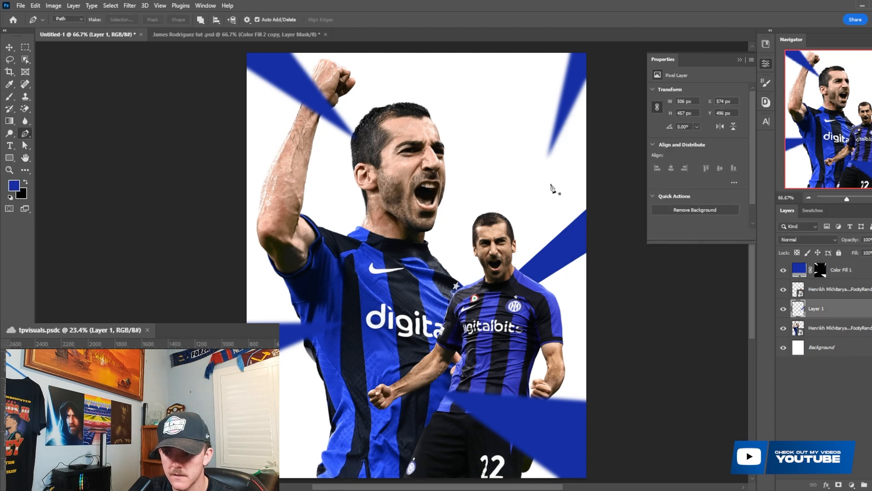
click(139, 10)
click(141, 15)
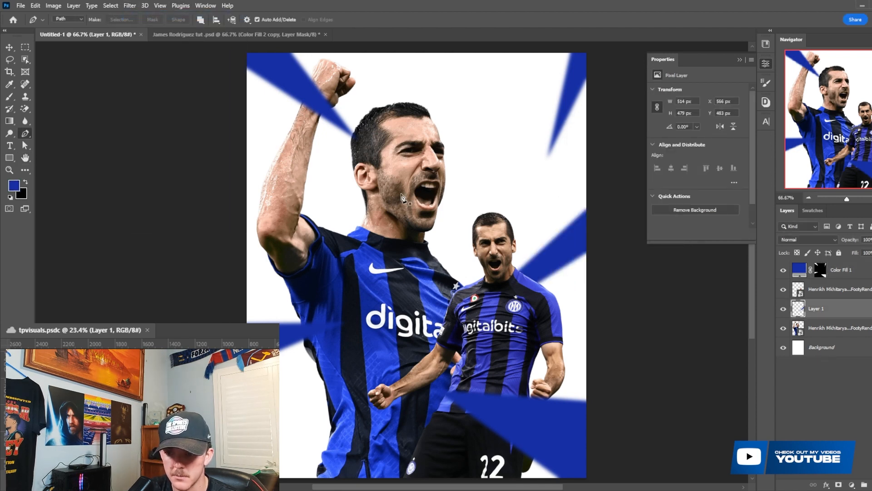
- Add a new layer clipped to Layer 1 and set its blending mode to Soft Light
scroll(420, 224, down, 1)
scroll(420, 224, up, 1)
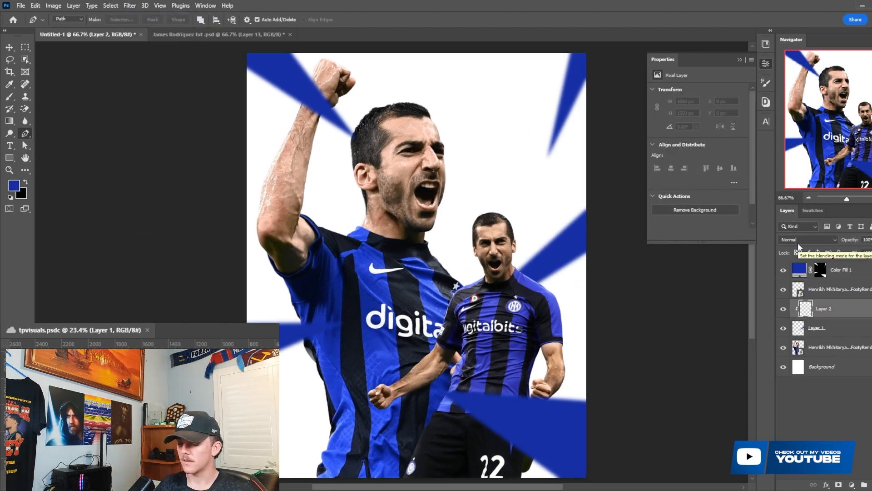
click(800, 240)
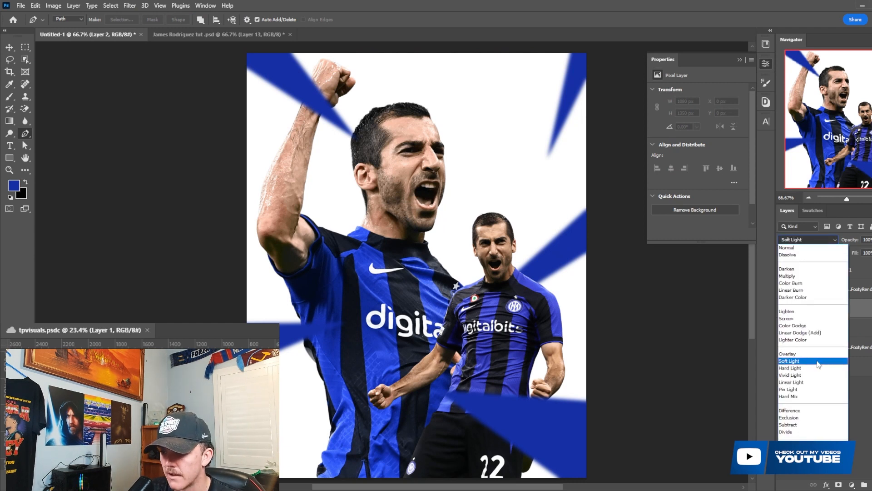
click(823, 340)
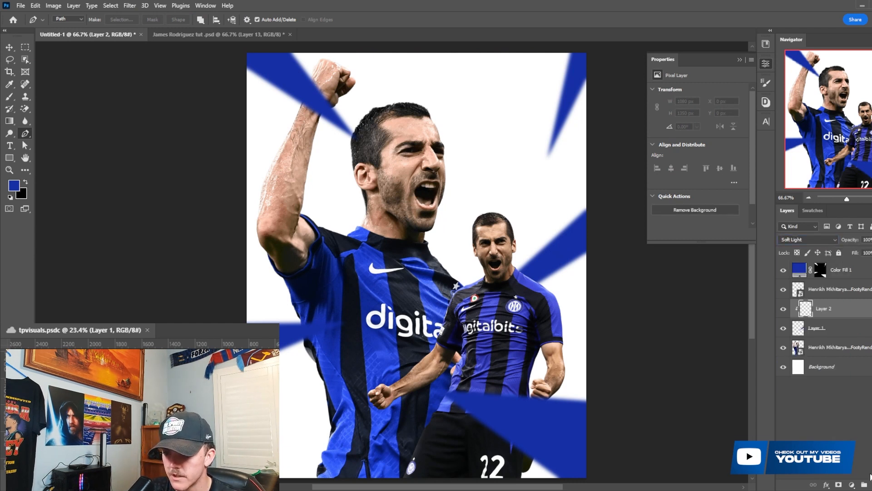
- Paint soft white highlights with a 250 px brush on Layer 2 over the wedges behind the small player
key(b)
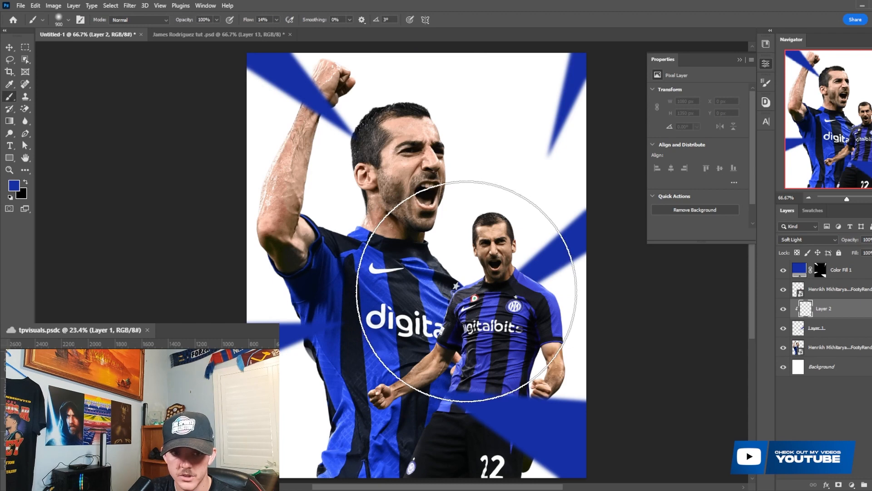
key(alt+d)
click(467, 291)
key(p)
key(b)
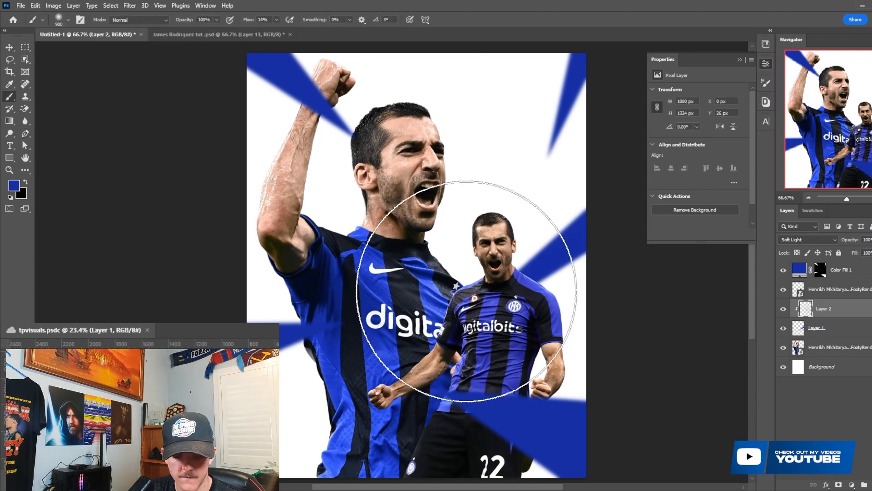
scroll(495, 291, down, 1)
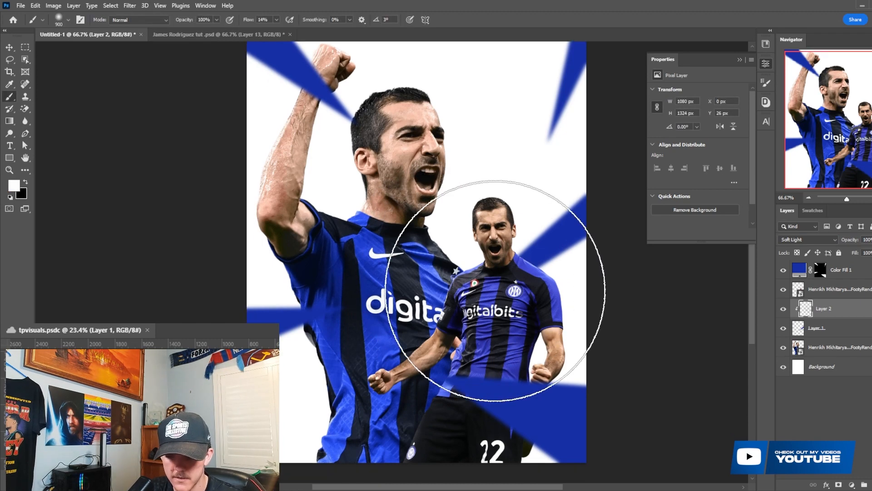
key([)
key([)
key([)
key([)
key([)
key([)
key(])
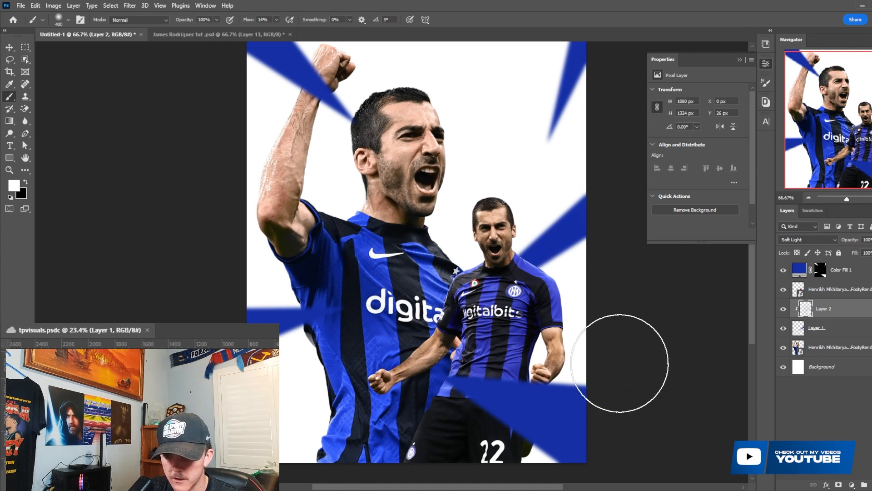
key([)
key([)
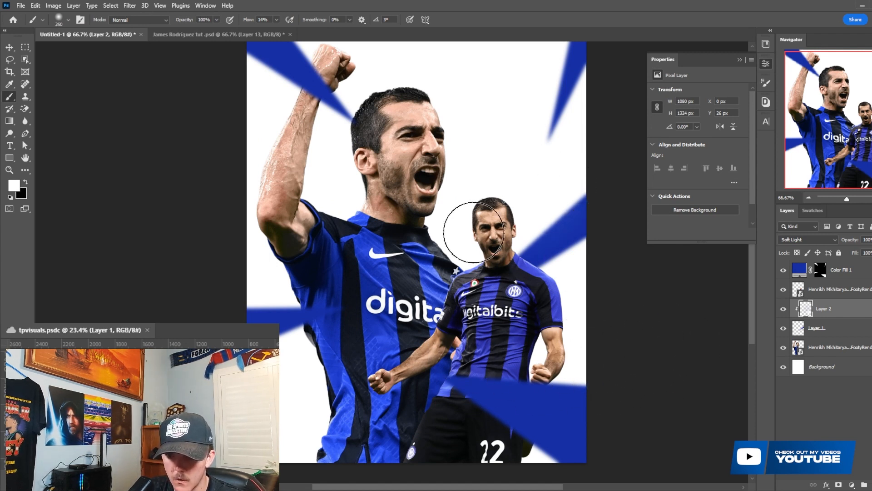
scroll(571, 210, up, 2)
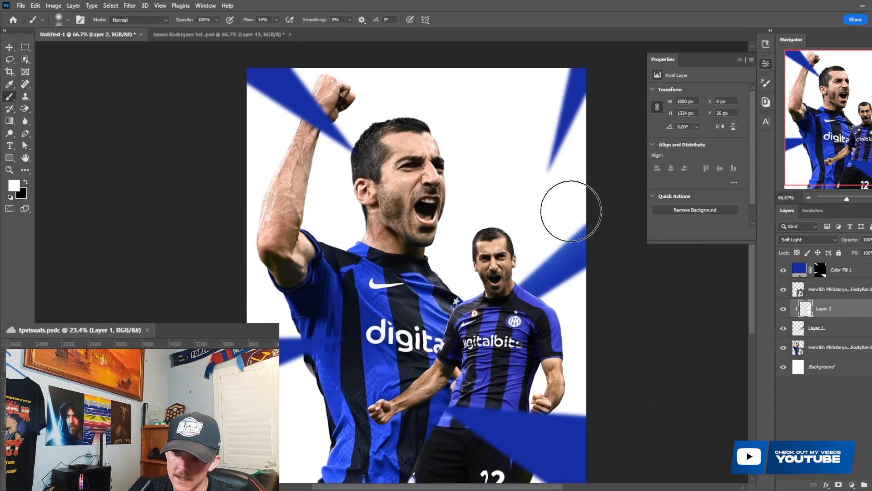
scroll(545, 259, up, 2)
- Add a new layer above the Color Fill 1 layer and clip it to that fill
click(820, 270)
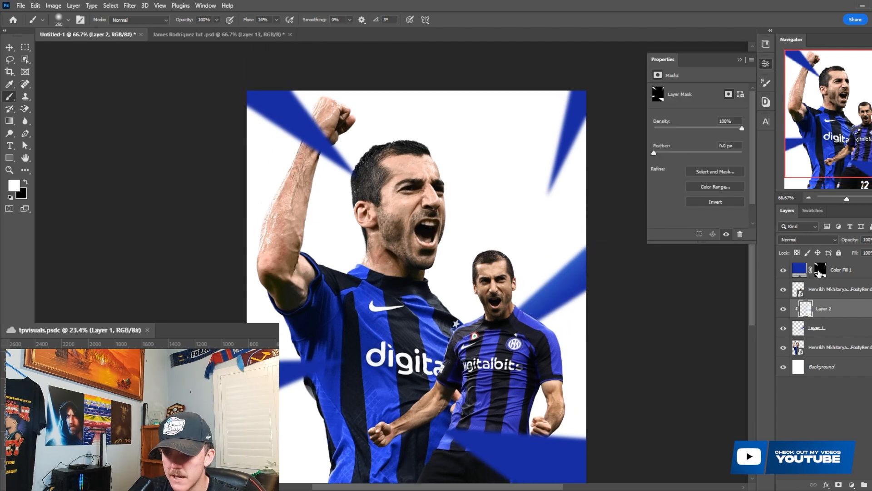
key(x)
click(871, 484)
right_click(845, 269)
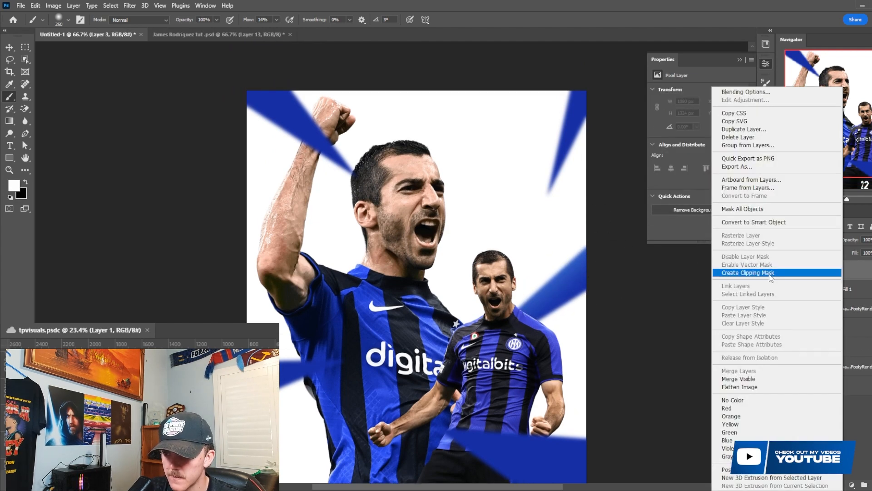
click(769, 273)
- Paint soft white highlights along the two upper blue wedges on the clipped Layer 3, varying the brush size
drag(541, 167, 523, 130)
key(bracketleft)
key(bracketleft)
drag(359, 157, 294, 73)
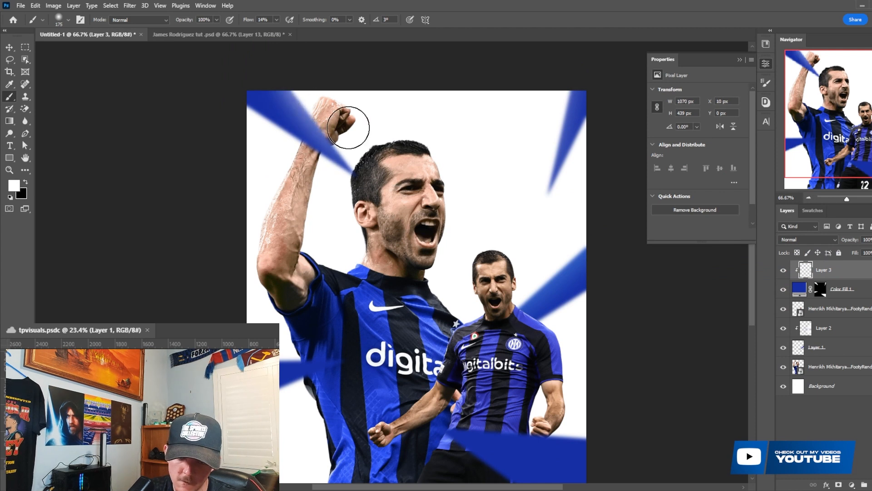
key(bracketright)
drag(335, 121, 295, 82)
key(bracketright)
key(bracketright)
- Brush soft white highlights with a 300 px brush onto the lower wedges beside and in front of the players
scroll(367, 293, down, 1)
scroll(367, 293, down, 1)
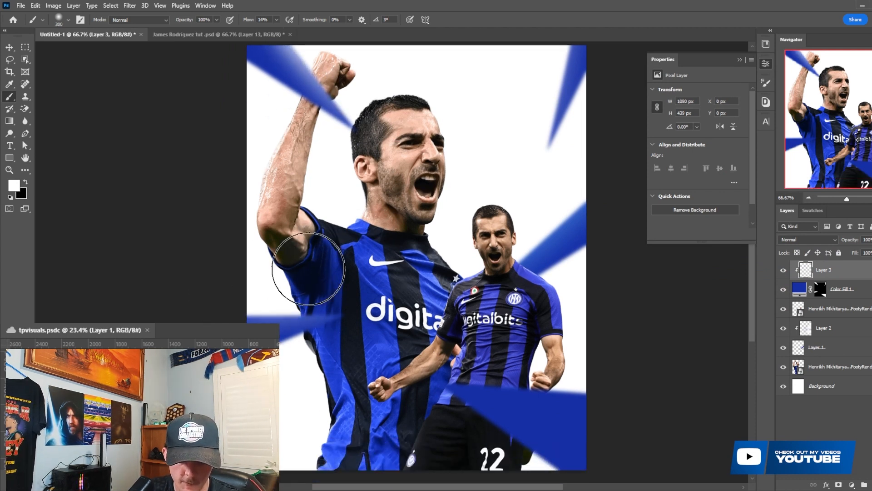
scroll(291, 284, down, 1)
key(bracketleft)
key(bracketleft)
key(bracketright)
key(bracketright)
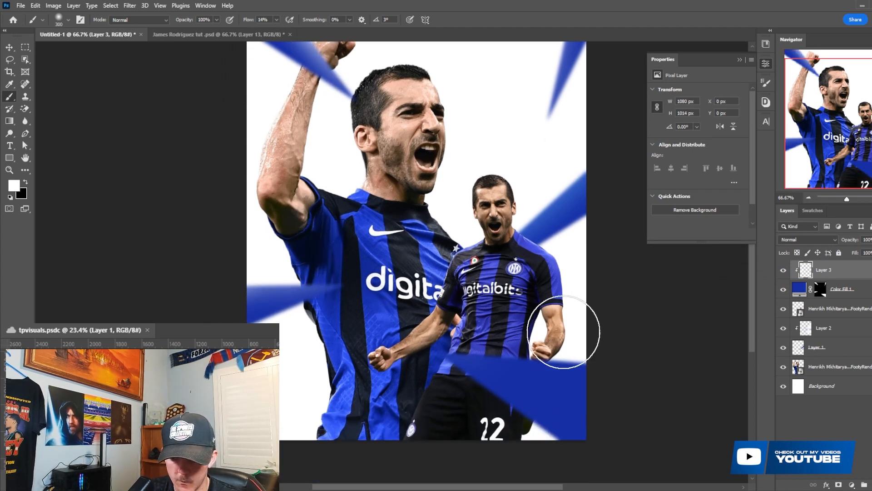
drag(565, 332, 627, 340)
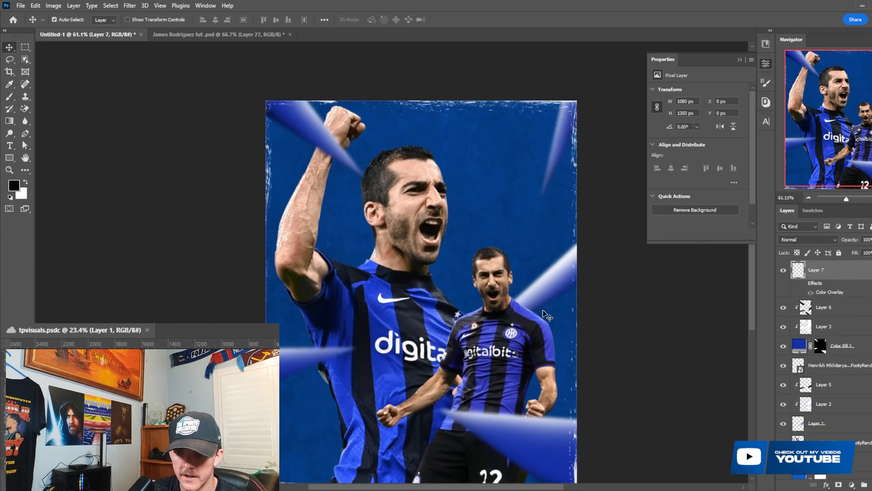
scroll(547, 315, down, 1)
scroll(515, 347, up, 1)
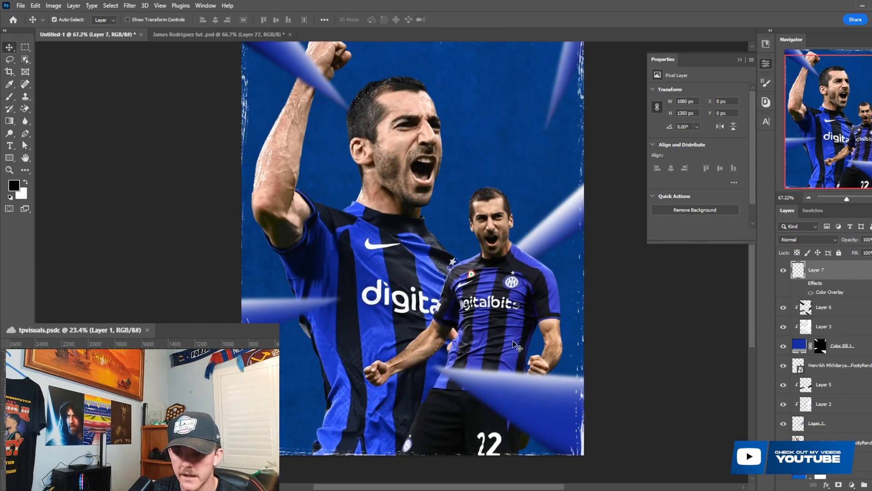
scroll(464, 348, up, 1)
scroll(464, 348, up, 2)
scroll(464, 348, down, 2)
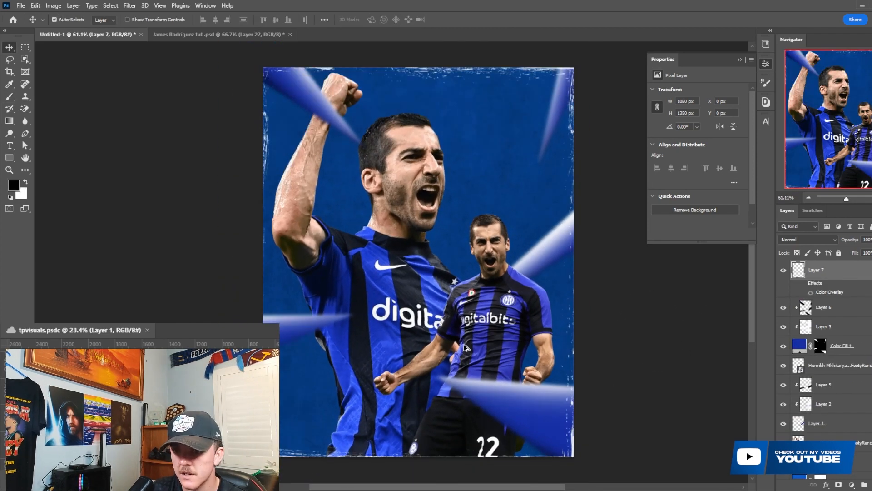
scroll(464, 349, up, 1)
scroll(464, 348, up, 1)
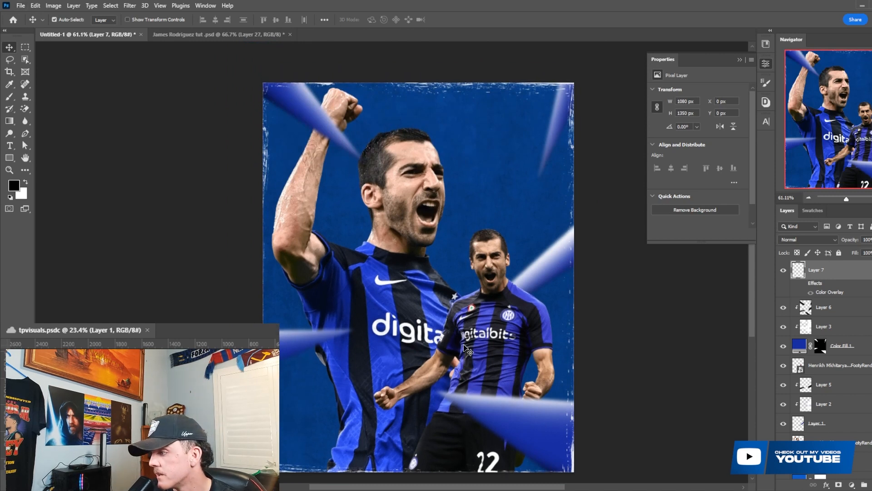
scroll(464, 348, down, 2)
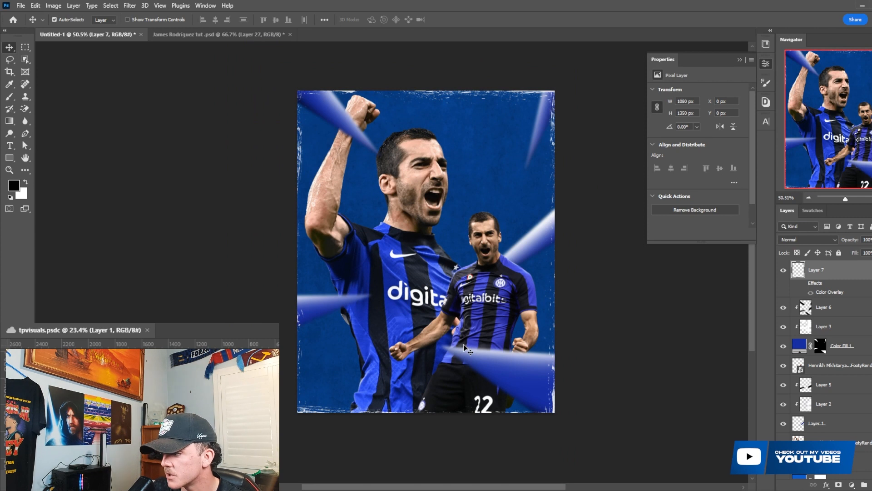
scroll(388, 318, up, 2)
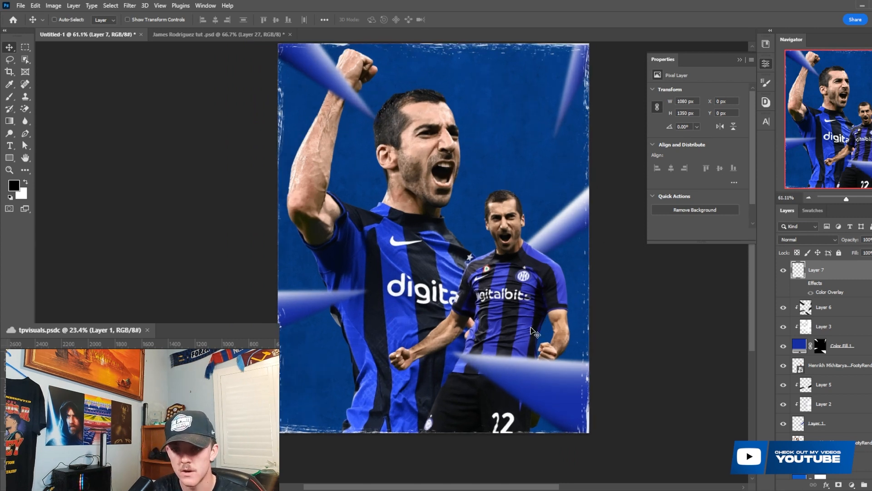
- Try inverting the colours of the grunge border on Layer 7, and revert the inversion
key(ctrl+i)
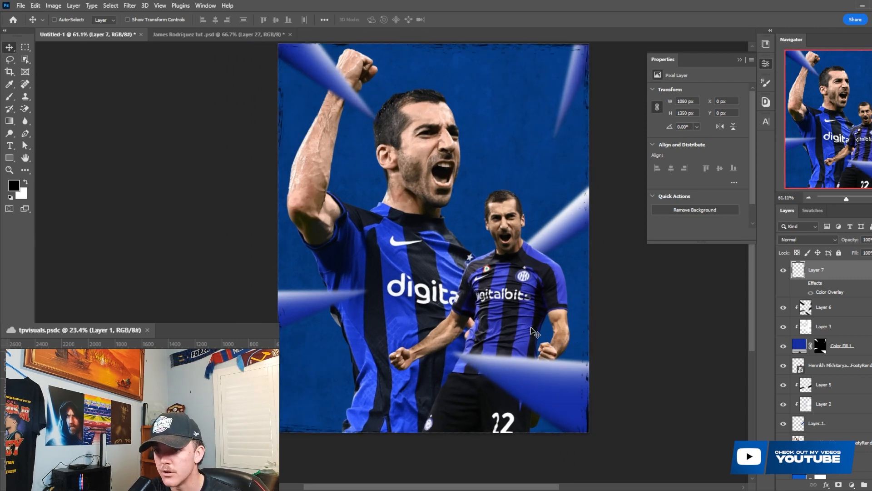
key(ctrl+i)
scroll(534, 332, up, 1)
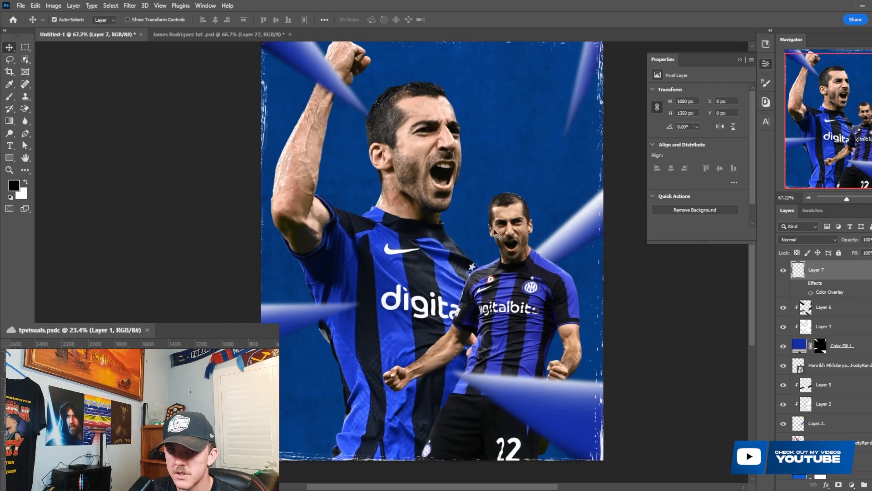
- Try the Screen and Multiply blending modes on the grunge border layer and return it to Normal
click(817, 240)
scroll(809, 291, up, 3)
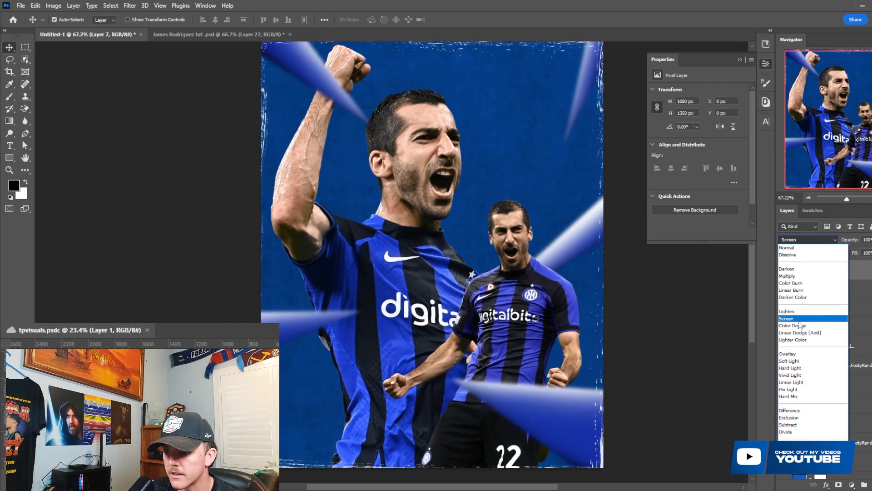
click(799, 322)
click(794, 241)
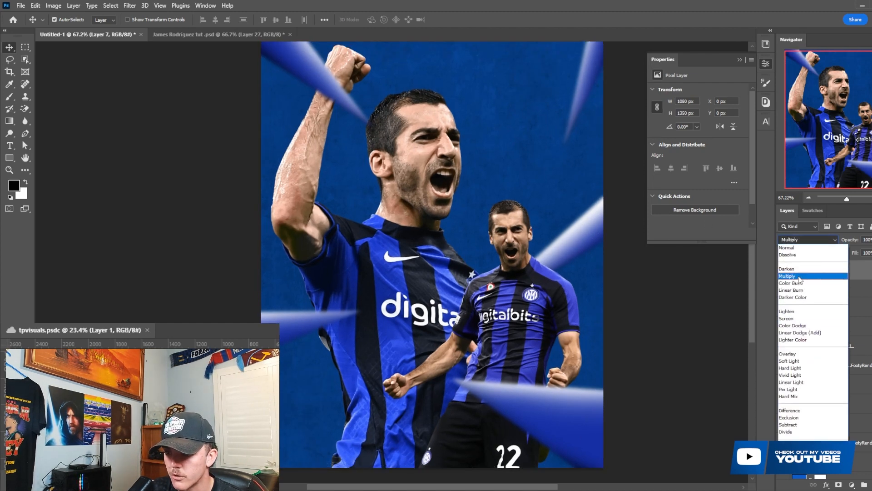
click(796, 282)
click(800, 241)
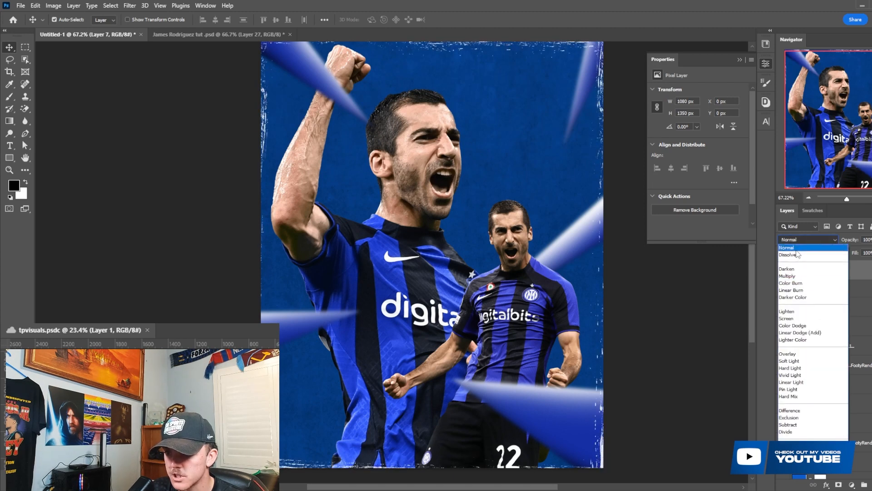
click(798, 253)
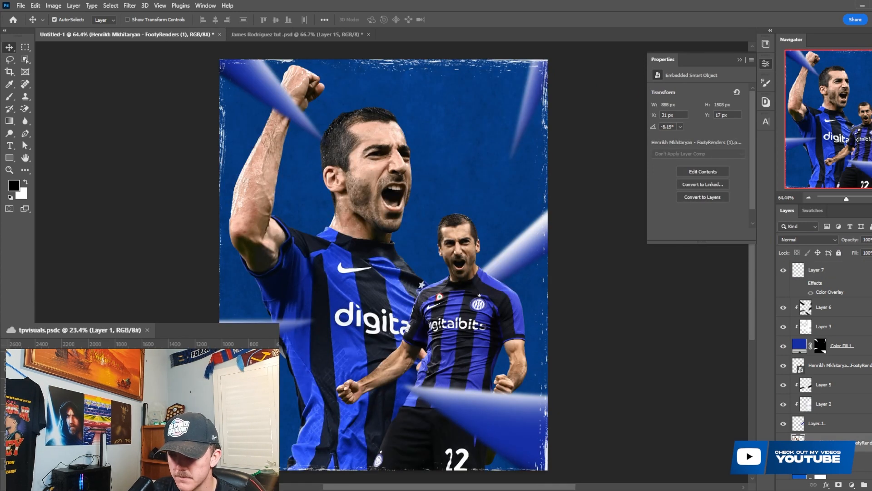
- Place the san_siro stadium image over the large player's lower body at 6.75% scale, rotated -1.62°
scroll(350, 350, down, 1)
scroll(350, 350, up, 1)
scroll(350, 350, down, 2)
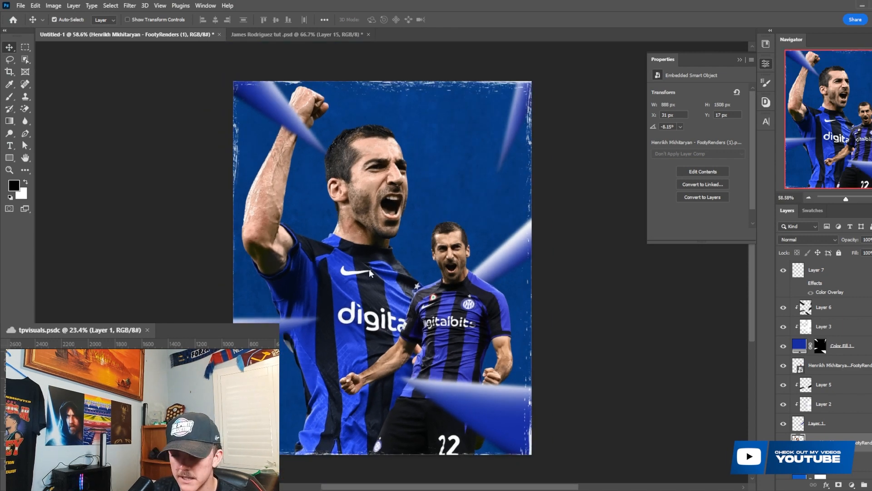
drag(424, 294, 419, 403)
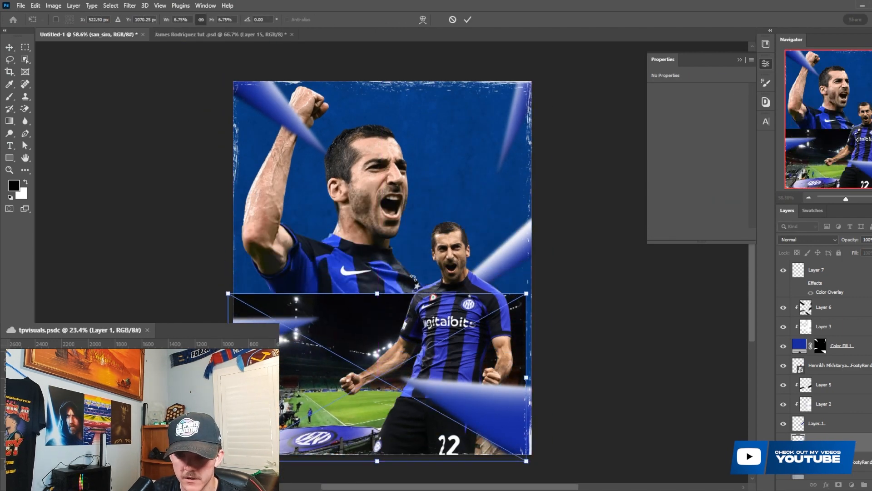
drag(413, 278, 412, 277)
click(468, 21)
- Clip the stadium image to the large player and transform it to 7.46% scale with a 0.98° rotation
right_click(817, 443)
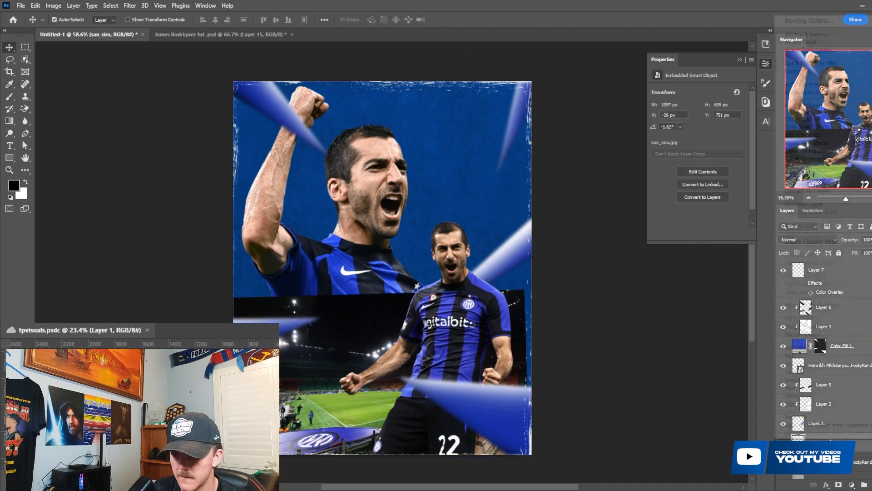
click(816, 243)
key(ctrl+t)
drag(434, 368, 435, 358)
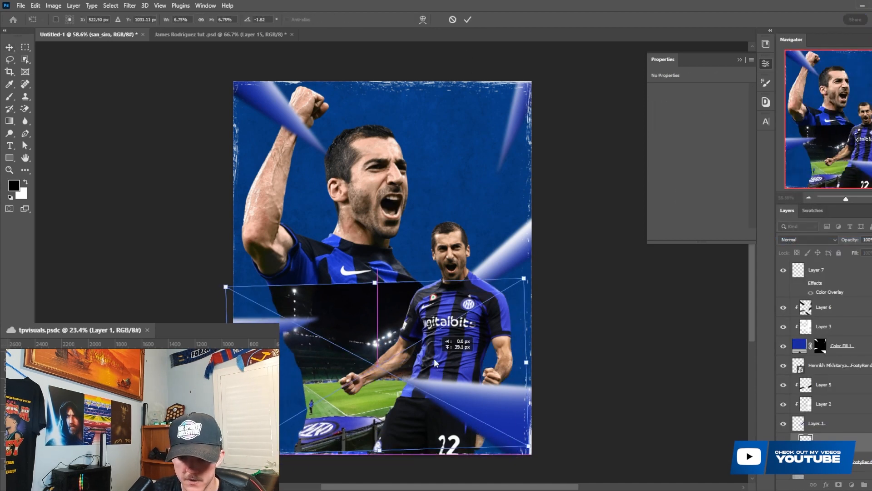
drag(409, 333, 410, 338)
drag(390, 279, 386, 271)
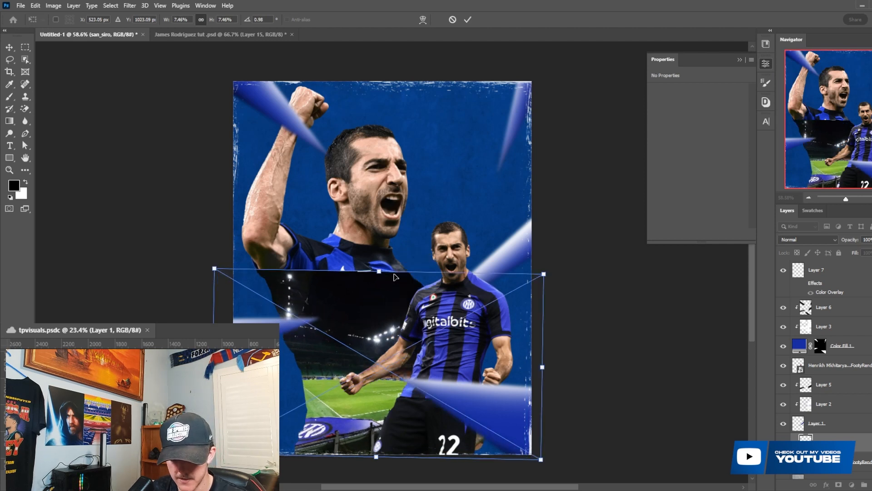
key(Return)
- Add a Black & White adjustment layer above the stadium image and clip it to the image
click(853, 485)
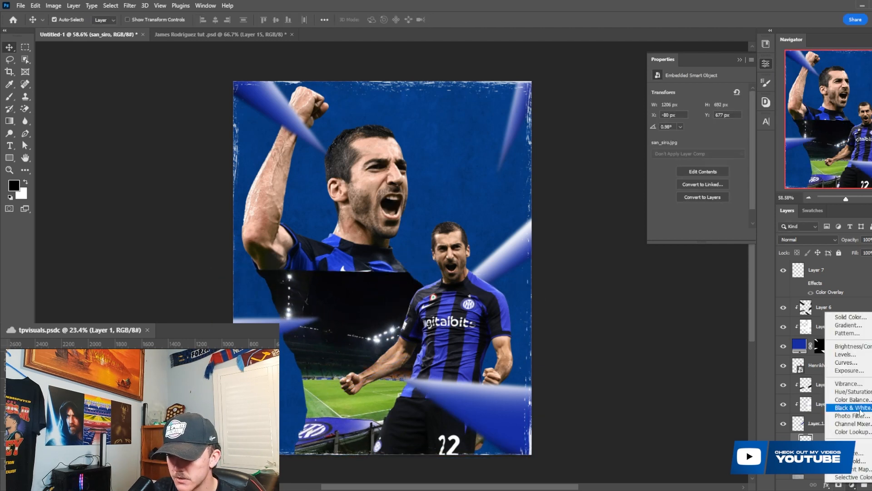
click(842, 411)
right_click(841, 359)
click(831, 227)
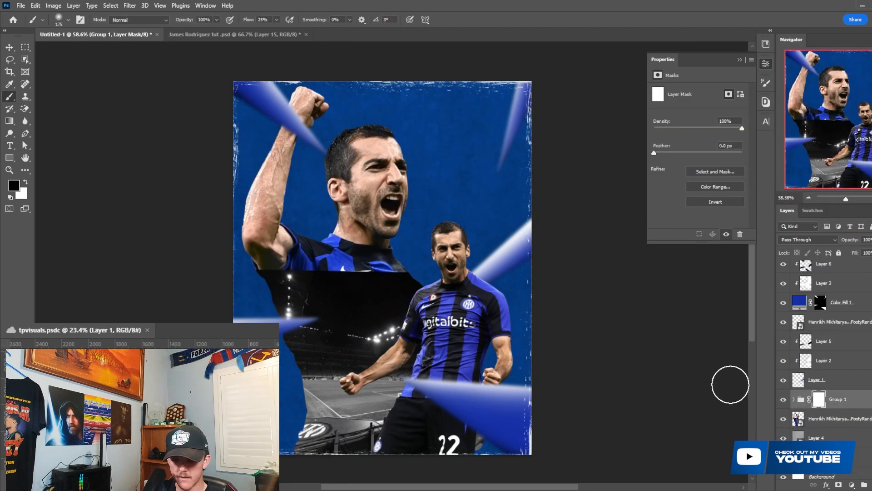
- Paint black on Group 1's mask with a large soft brush to fade the stadium's upper edge into the player's shirt
key(bracketright)
key(bracketright)
key(bracketright)
key(bracketright)
drag(452, 278, 228, 282)
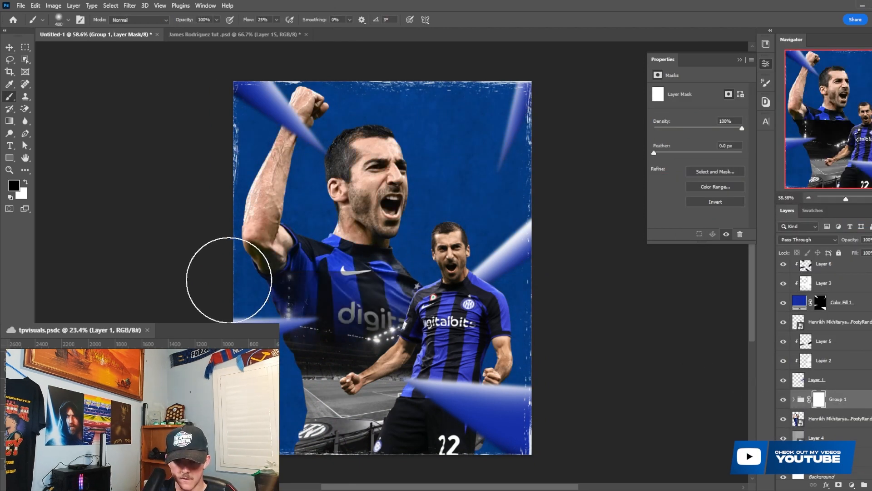
key(bracketright)
mouse_move(387, 273)
mouse_down()
mouse_move(465, 272)
mouse_move(296, 274)
mouse_move(461, 271)
mouse_up()
key(bracketright)
scroll(545, 418, down, 2)
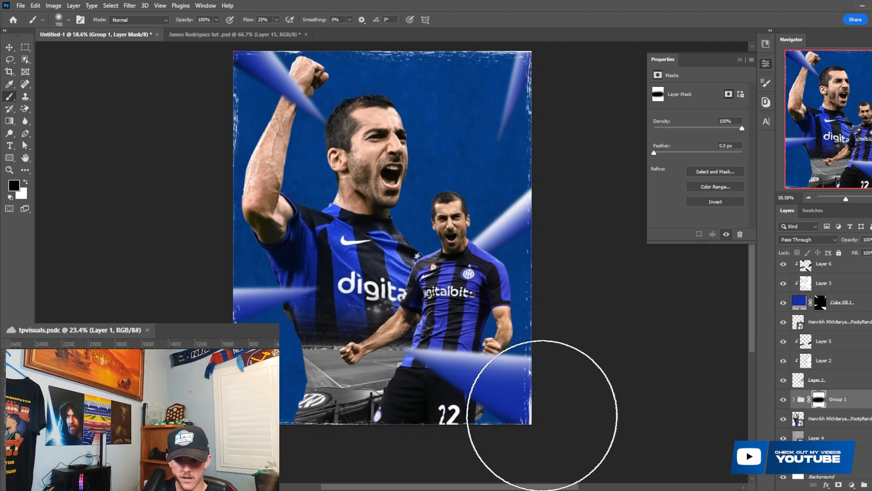
scroll(477, 361, down, 4)
- Group the large player's layer together with the stadium group and add a layer mask to the new group
click(834, 419)
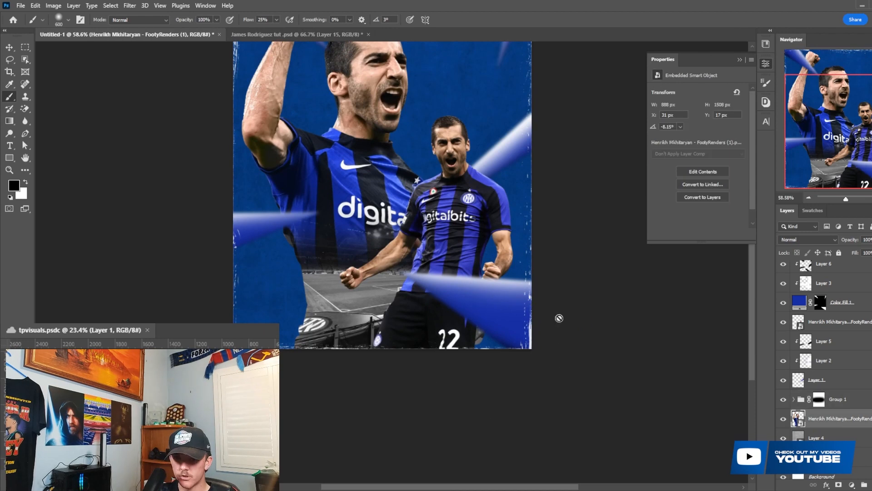
scroll(506, 293, up, 4)
shift+click(839, 401)
key(ctrl+g)
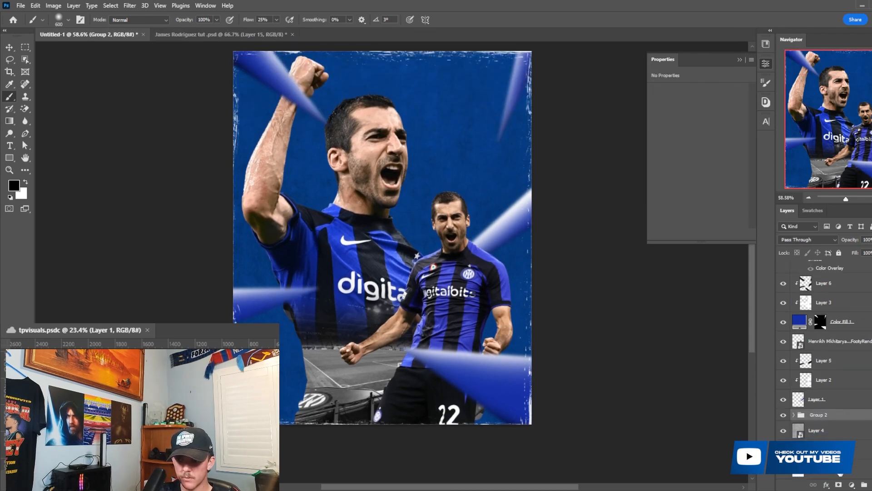
click(839, 484)
scroll(462, 419, down, 2)
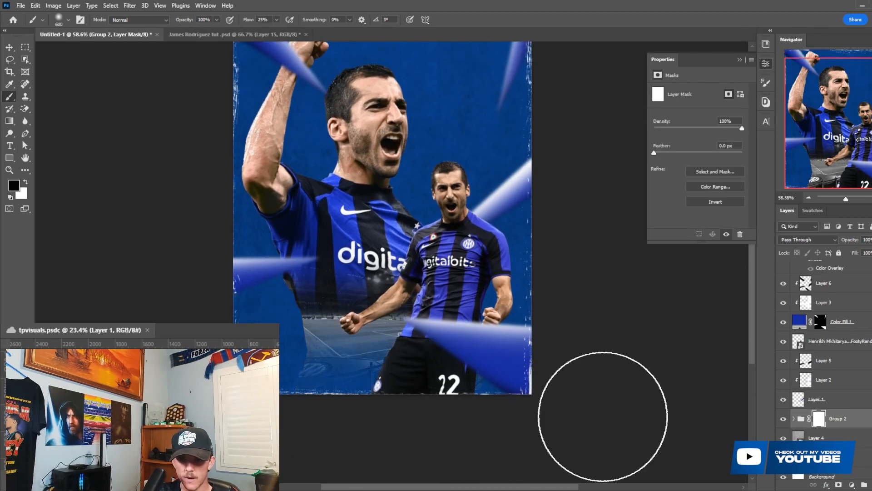
- Fade the large player's lower edge on Group 2's mask and move Group 1 up about 102 px
scroll(253, 371, up, 2)
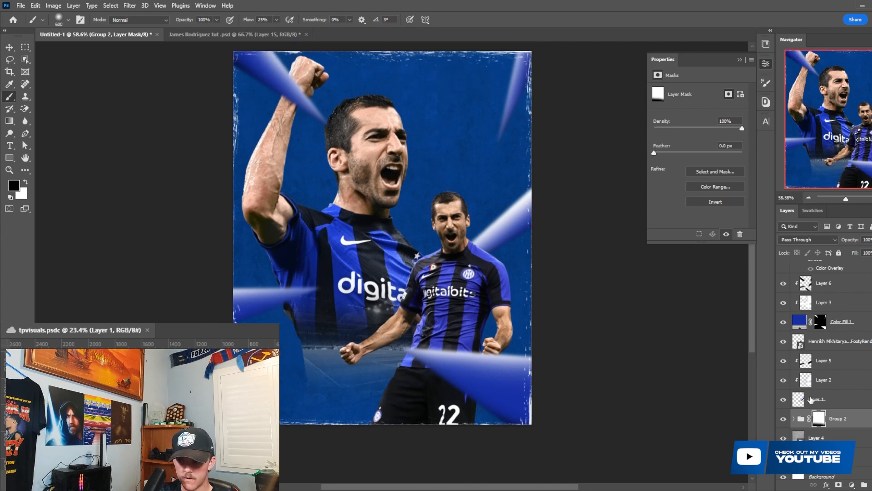
click(793, 419)
click(826, 391)
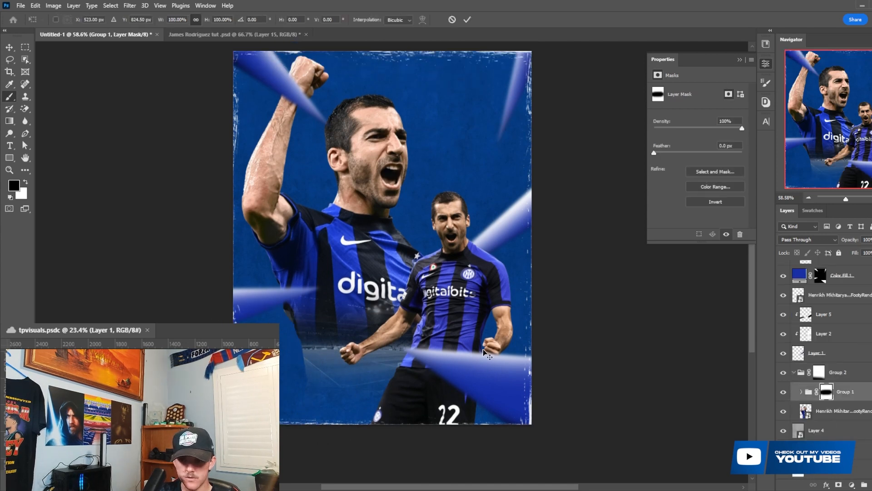
key(ctrl+t)
drag(407, 350, 406, 321)
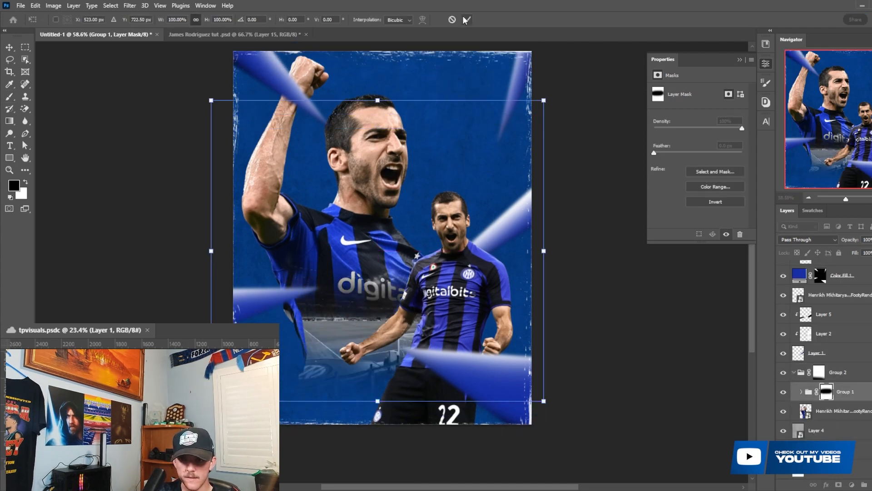
click(466, 20)
click(802, 392)
scroll(835, 414, down, 2)
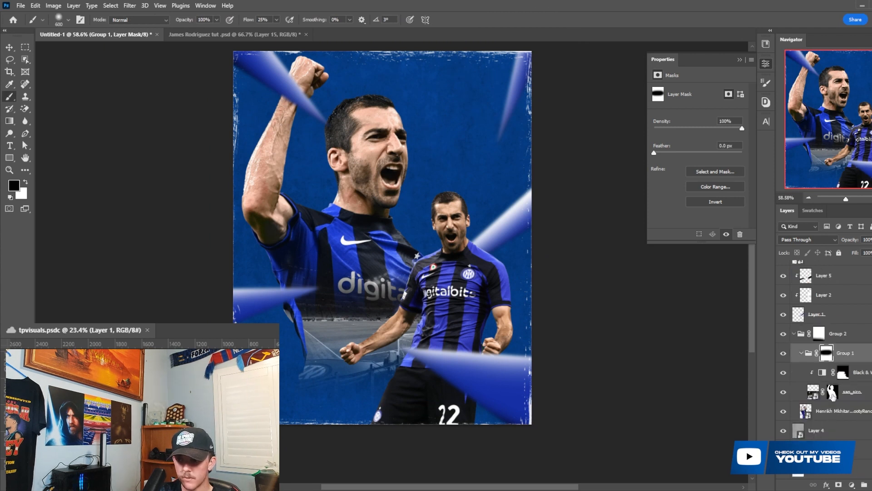
right_click(831, 394)
click(843, 414)
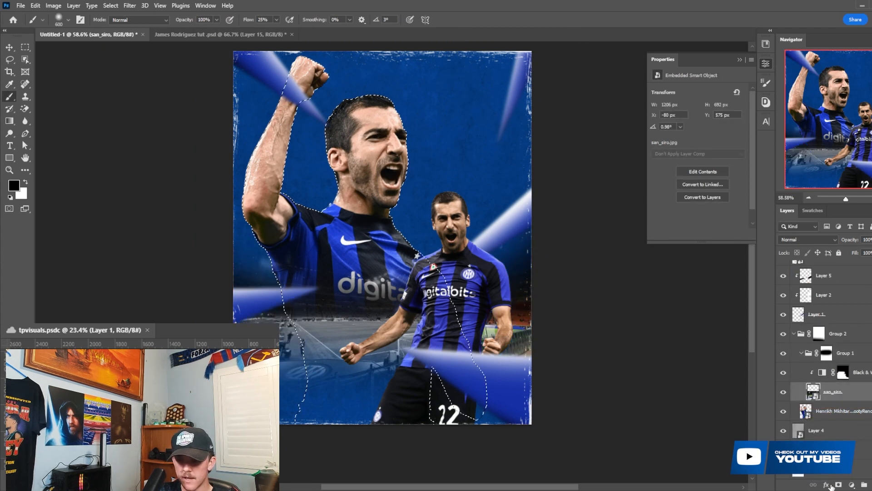
key(ctrl+z)
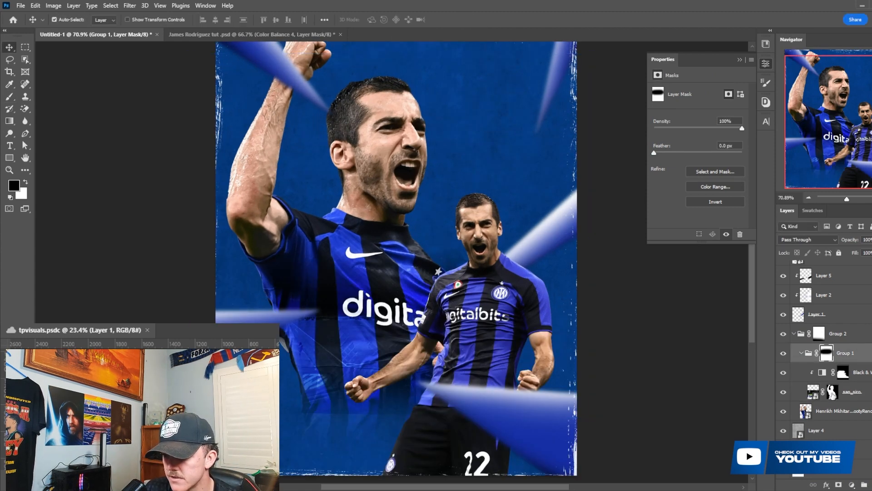
- Replace the stadium image's layer mask with a new one made from the large player's outline
right_click(833, 394)
click(845, 412)
ctrl+click(805, 412)
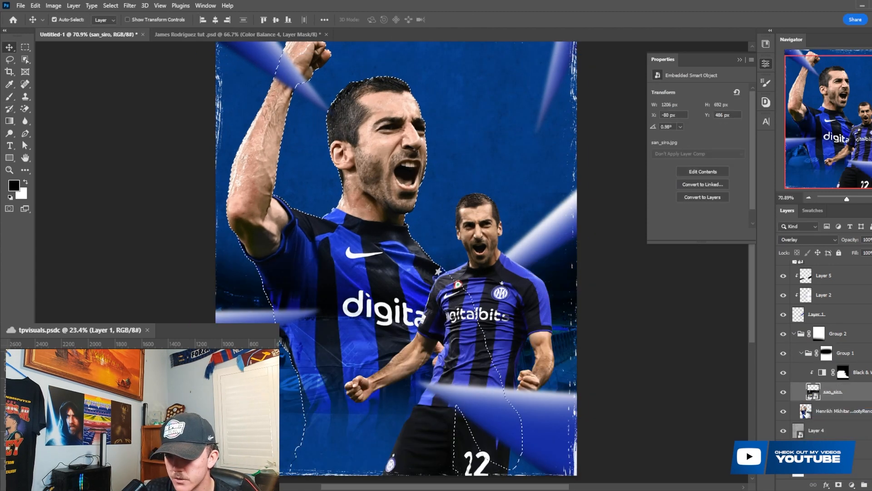
click(839, 485)
scroll(399, 337, down, 4)
scroll(332, 347, up, 3)
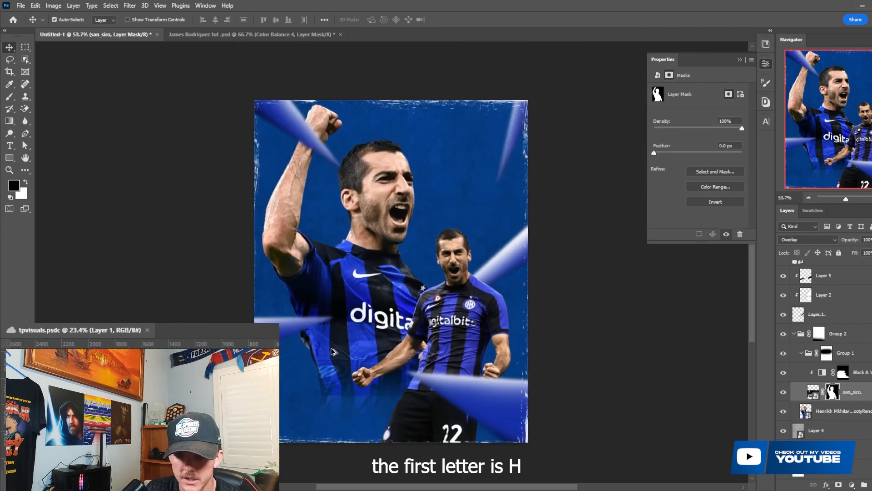
- Collapse Group 2 and add a new empty layer directly beneath it
click(813, 335)
key(b)
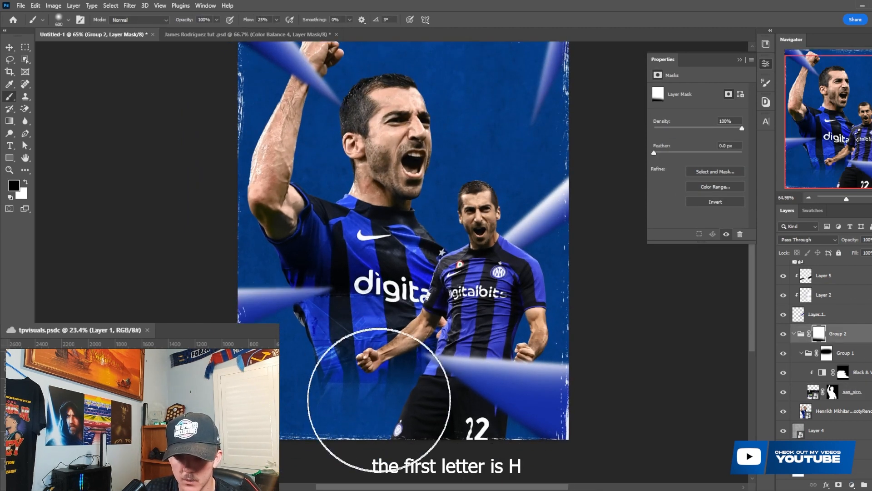
scroll(305, 374, up, 1)
scroll(306, 374, down, 2)
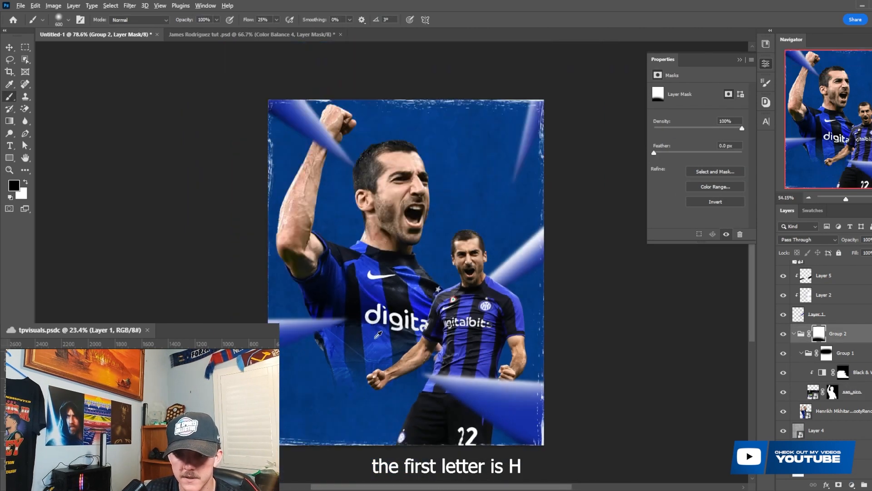
click(799, 337)
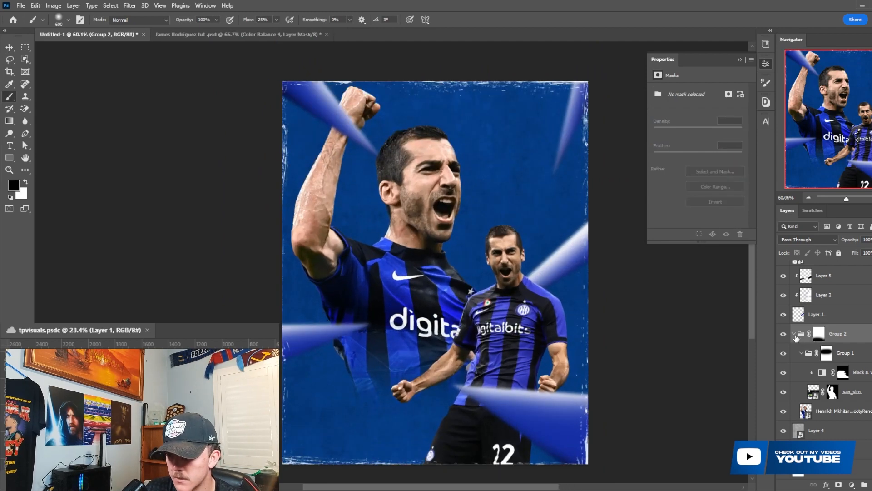
click(795, 334)
click(843, 436)
click(871, 485)
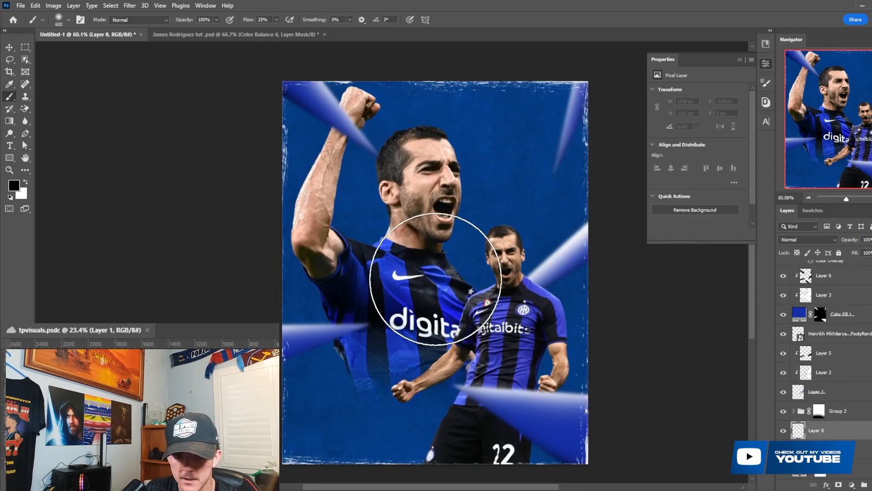
- Paint a soft white glow behind both players on the new layer with a 700 px brush
key(x)
key(bracketright)
click(406, 282)
click(406, 283)
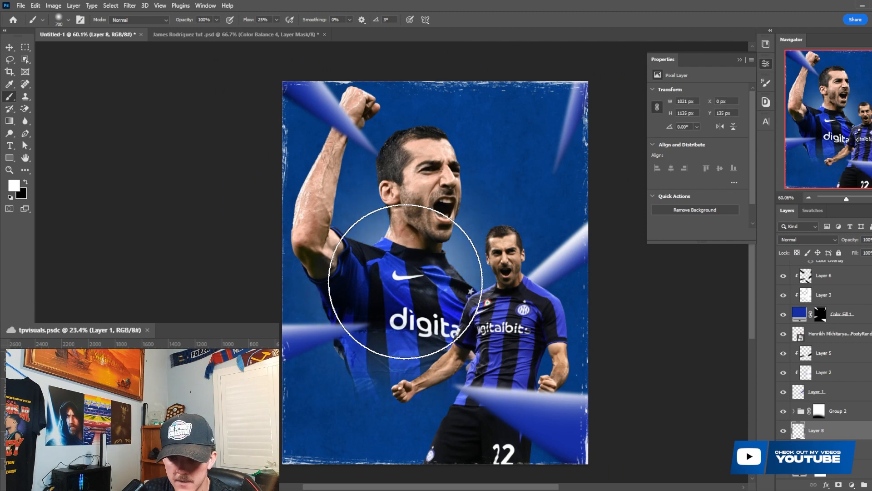
click(407, 283)
click(407, 283)
click(407, 282)
key(bracketleft)
key(bracketleft)
key(bracketright)
key(bracketright)
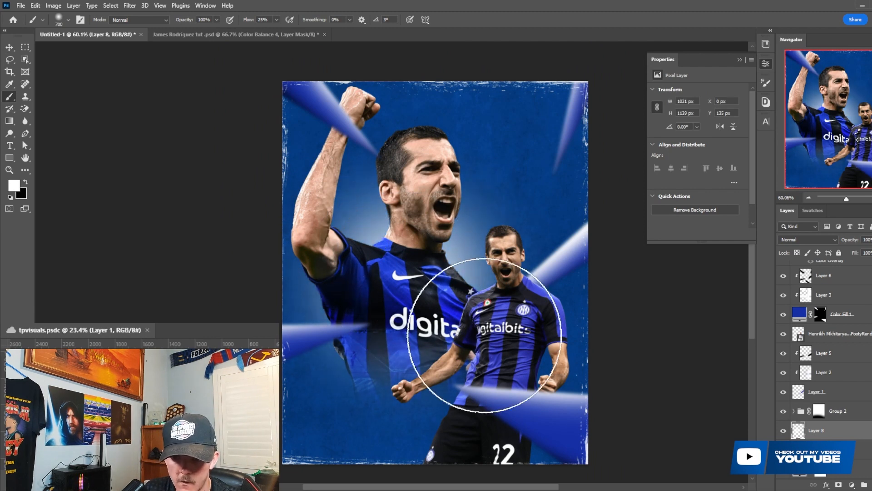
click(512, 350)
click(513, 350)
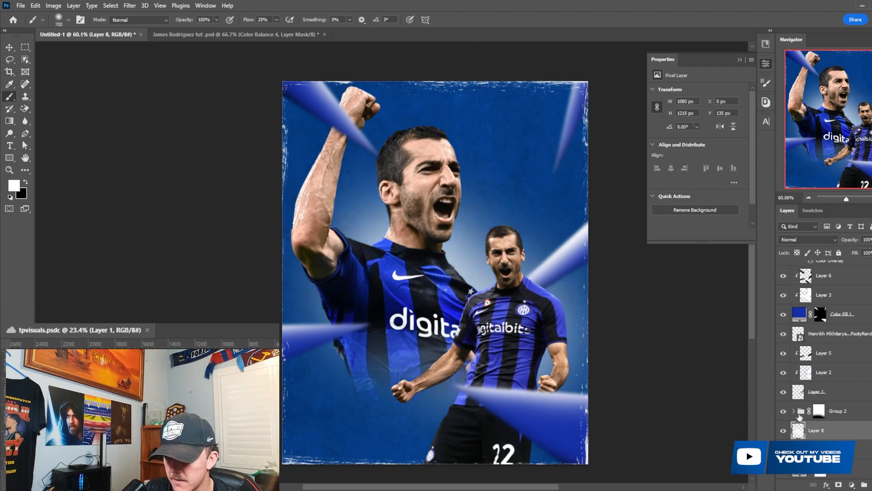
- Add a layer mask to the white glow layer from the large player's outline
click(795, 412)
ctrl+click(808, 394)
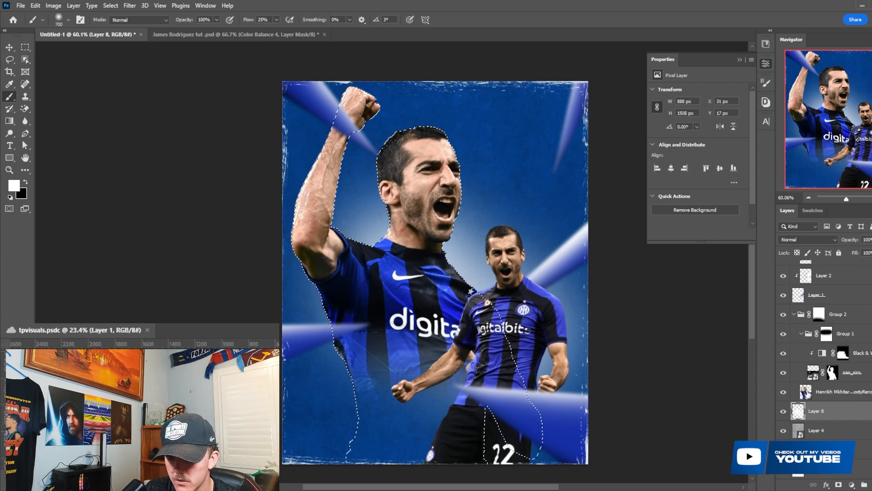
click(838, 484)
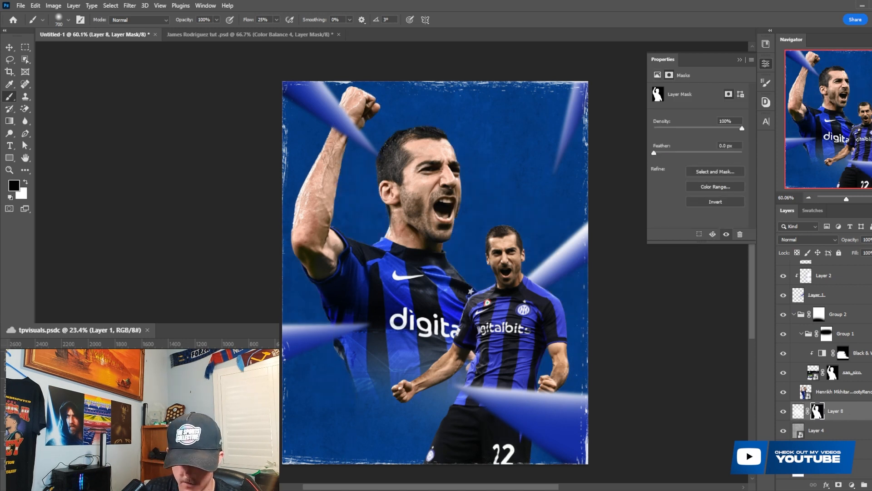
- Try inverting the glow layer's mask so the glow surrounds the large player
key(ctrl+i)
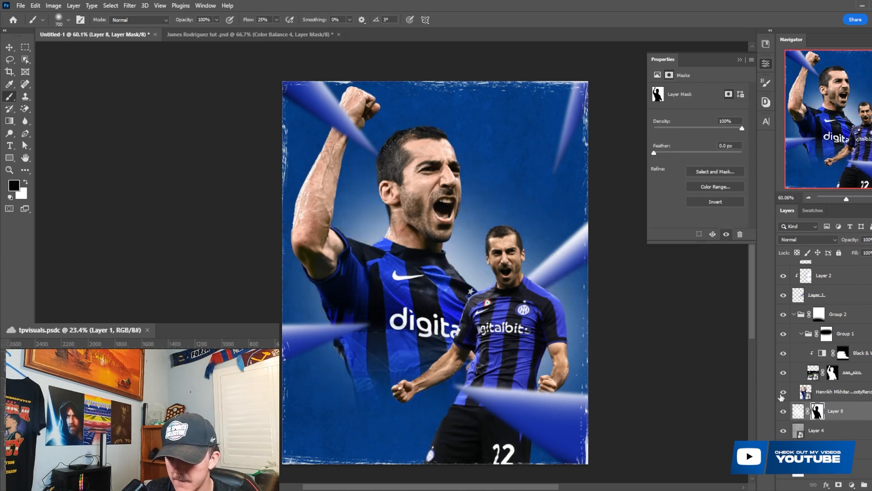
key(v)
click(552, 336)
key(ctrl+z)
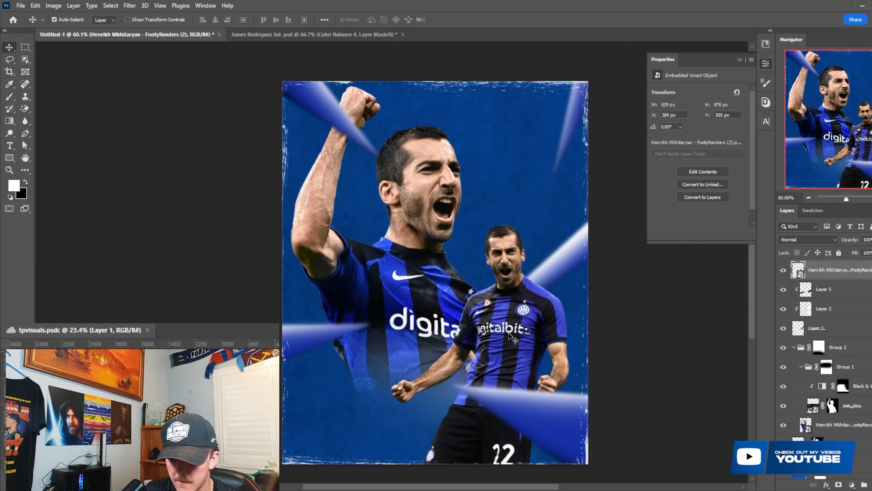
- Open the Camera Raw Filter on the large player's layer and adjust its Basic settings
click(434, 310)
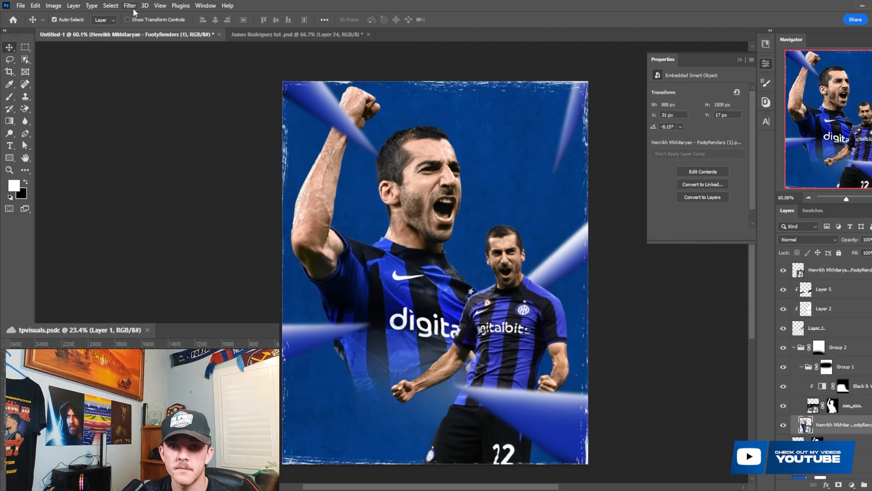
click(130, 7)
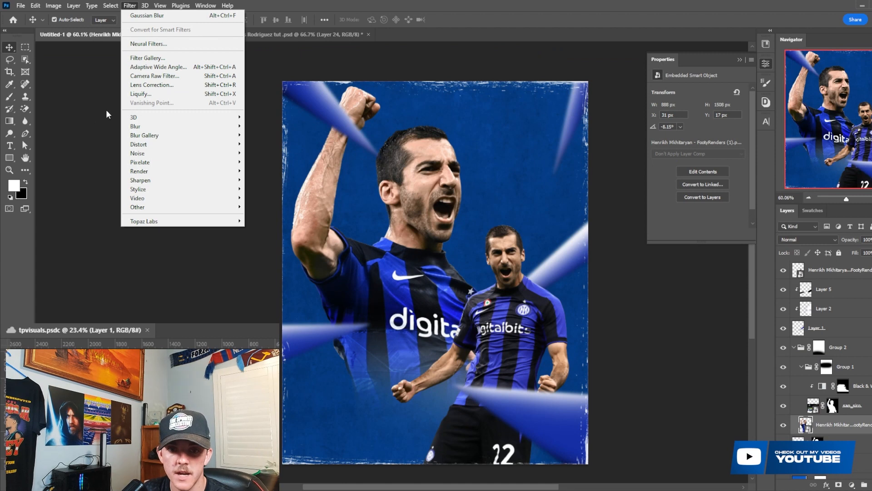
click(154, 76)
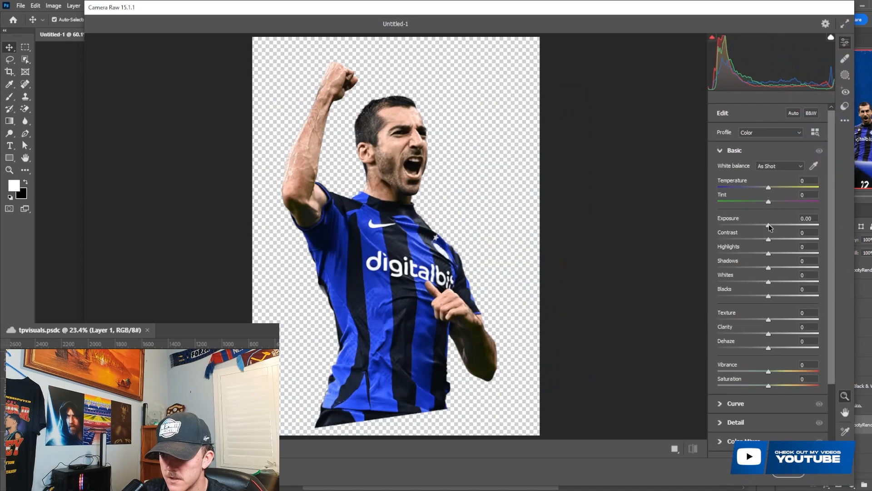
drag(769, 225, 778, 334)
click(750, 403)
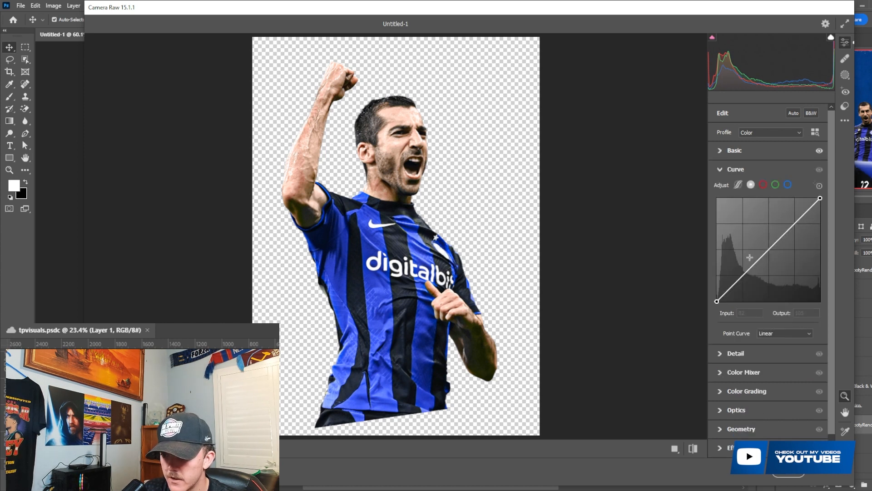
- Set the parametric curve's Shadows to +16 and the Detail Sharpening to 51
click(738, 184)
drag(769, 370, 776, 369)
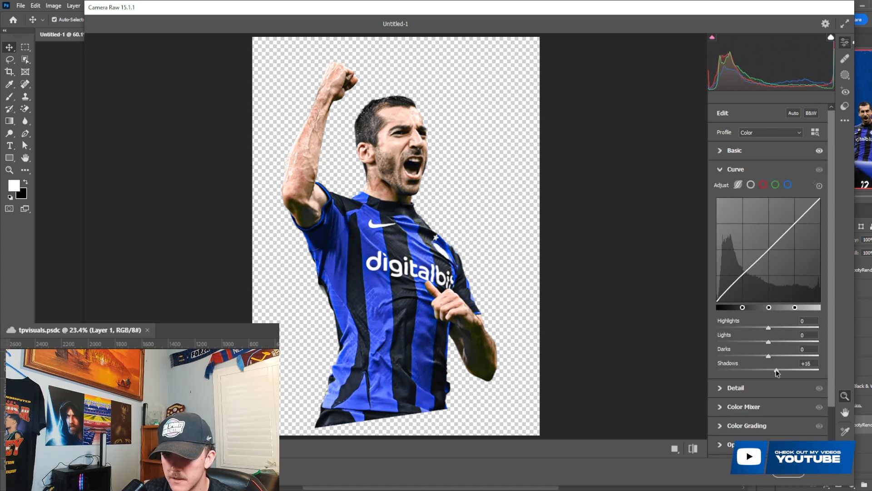
scroll(777, 373, down, 2)
click(741, 336)
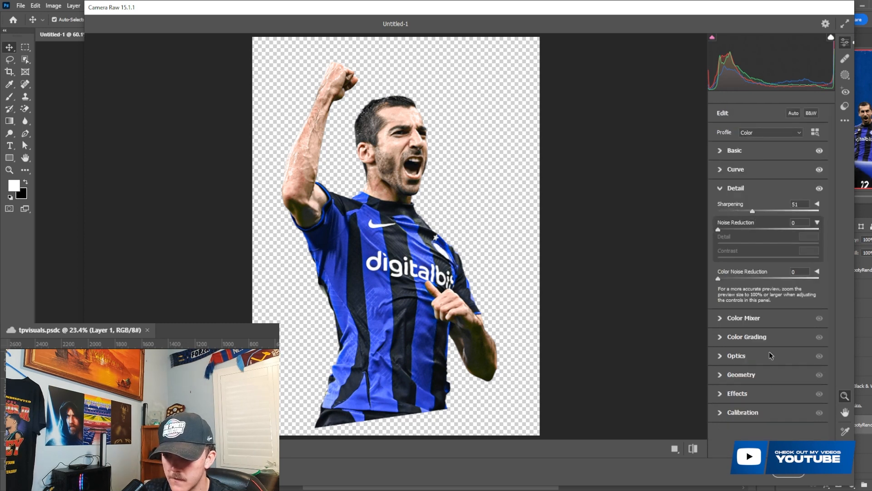
- Set the Oranges hue to -27 in the Color Mixer and apply the Camera Raw Filter
click(758, 318)
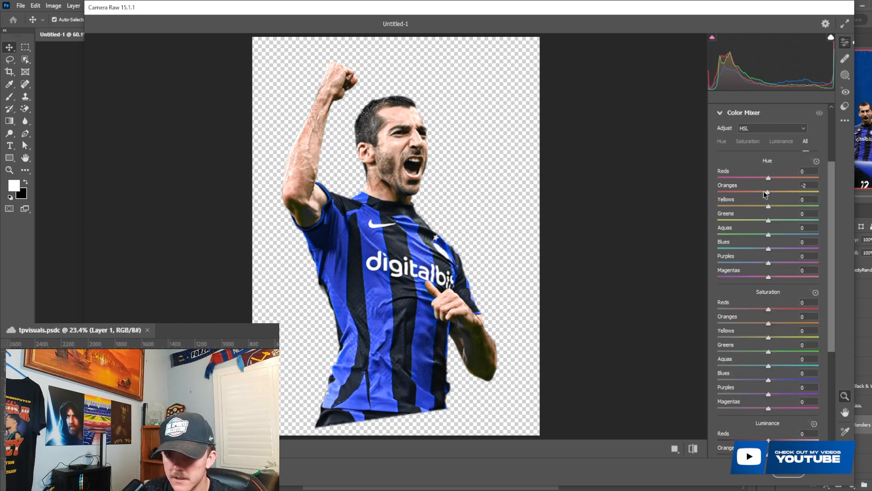
drag(768, 192, 750, 195)
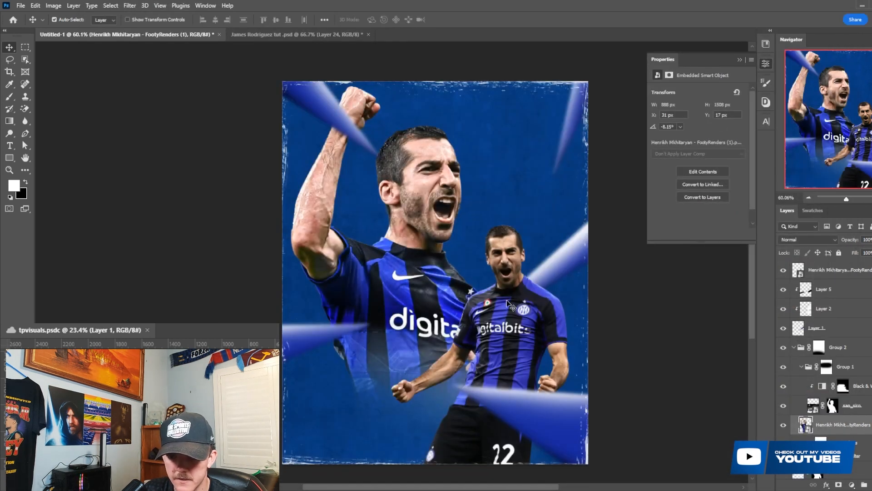
scroll(508, 303, up, 1)
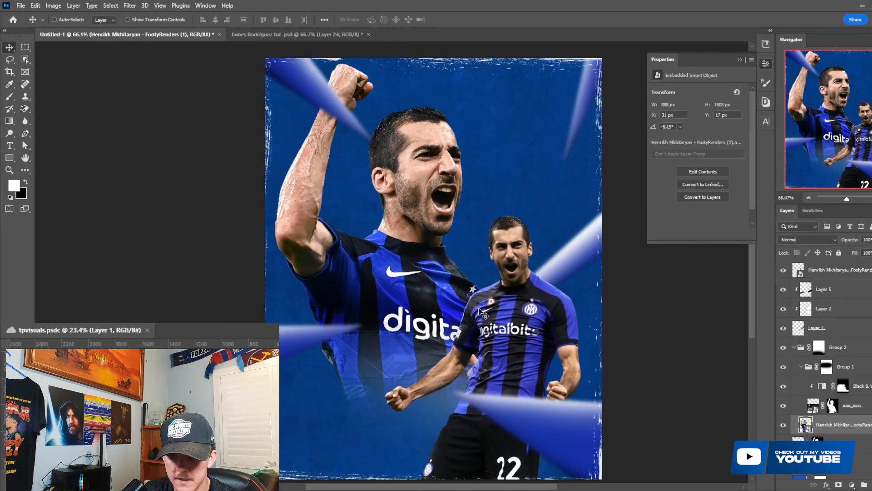
- Copy the large player's Camera Raw Filter onto the smaller player and delete the temporary duplicates of the large player
key(ctrl+j)
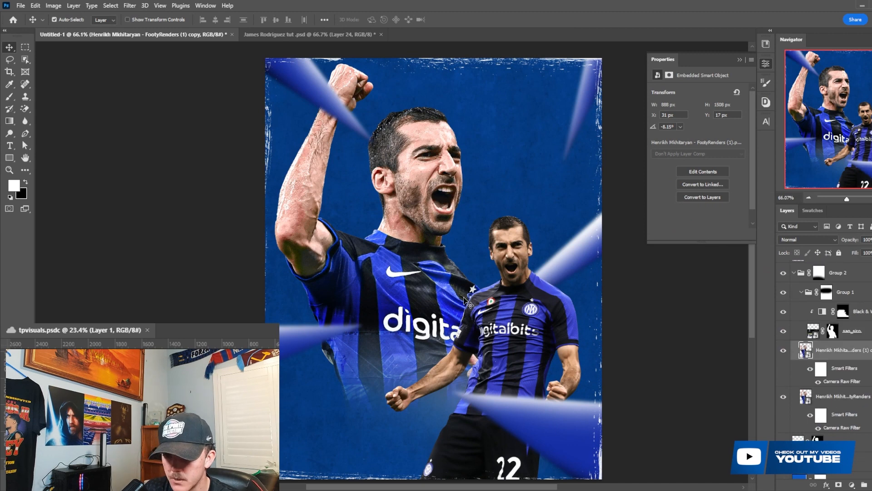
scroll(833, 318, up, 5)
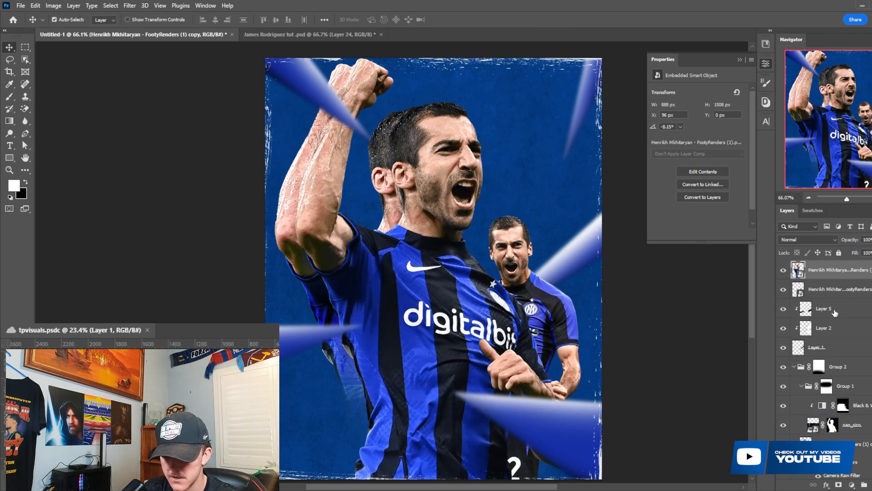
key(Delete)
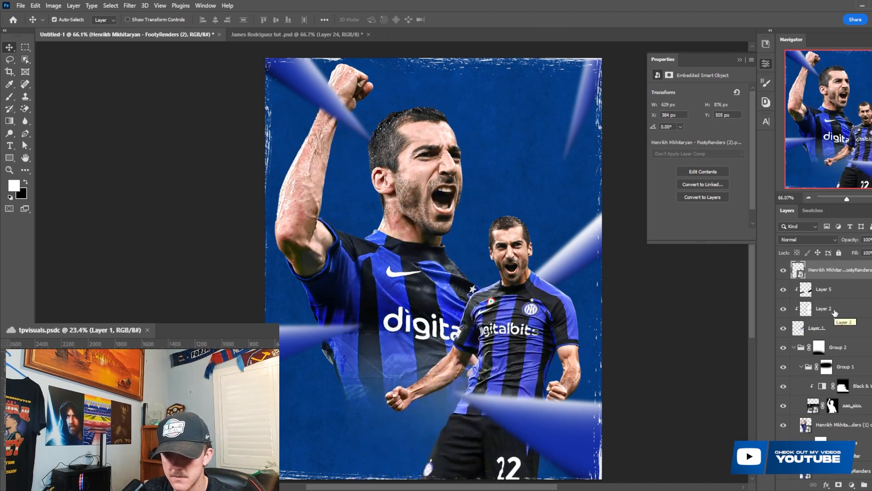
click(440, 288)
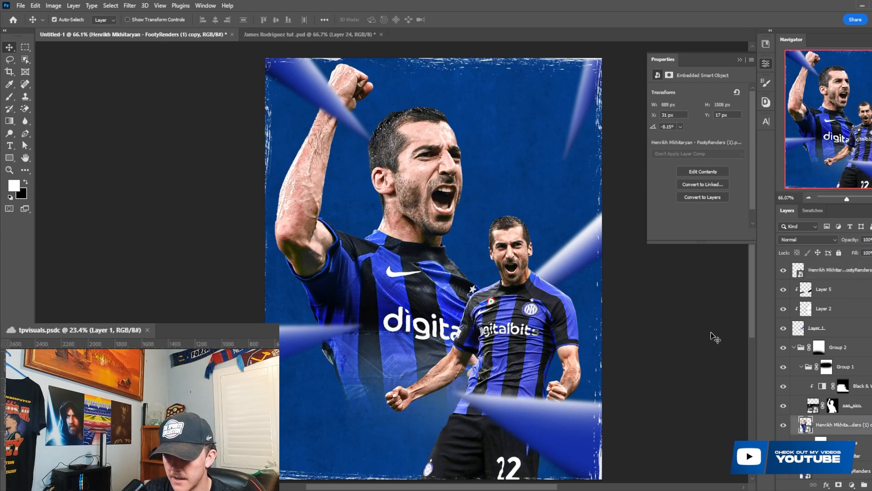
key(Delete)
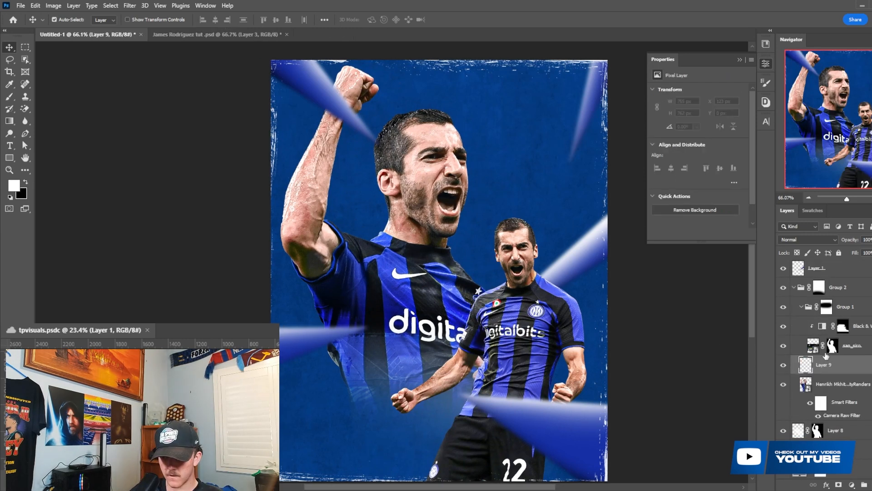
- Add a new layer above the large player, clip it to that player and set its blend mode to Color
right_click(831, 349)
click(754, 358)
click(848, 369)
right_click(847, 369)
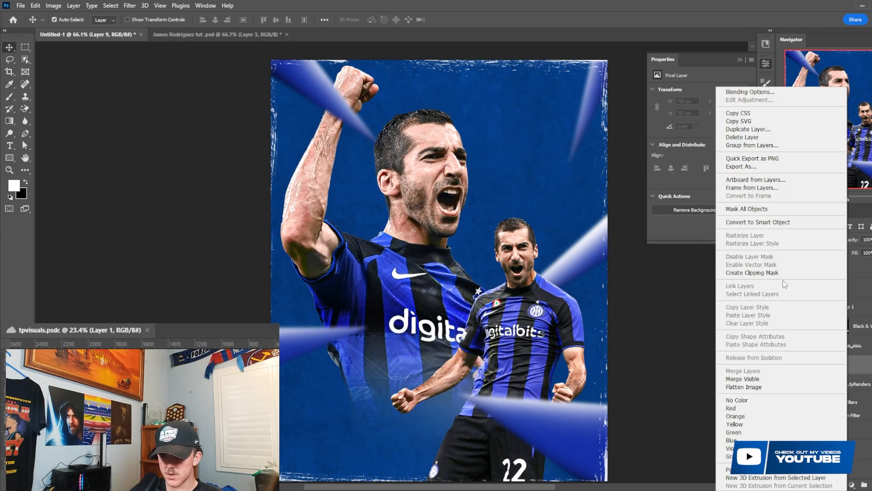
click(752, 273)
click(808, 239)
click(800, 430)
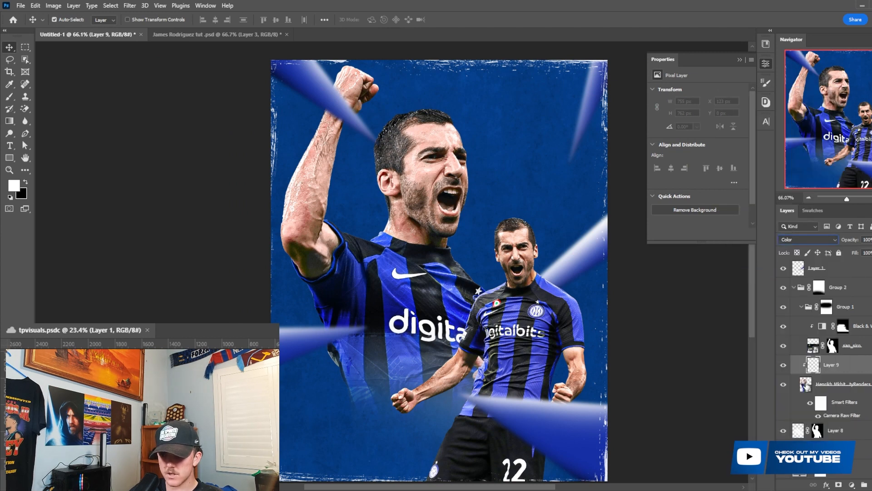
- Set up the Brush tool with the Hard Round tip, 100% flow and black as the foreground color
key(b)
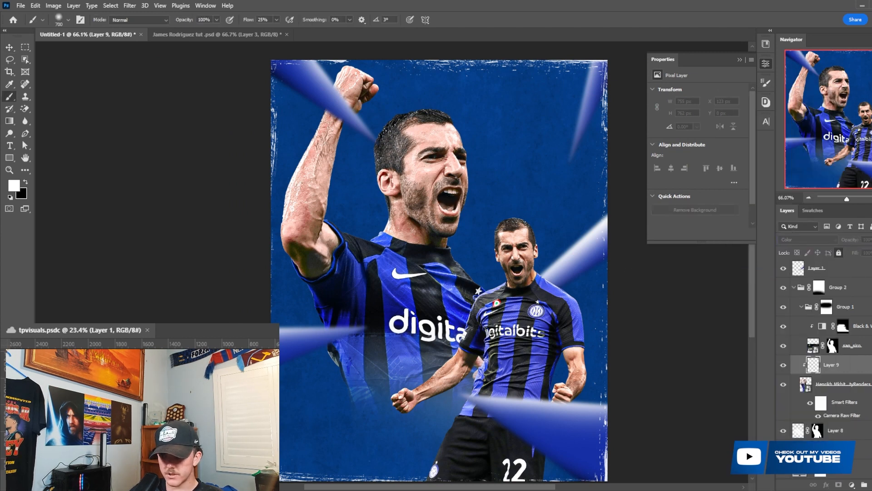
right_click(357, 152)
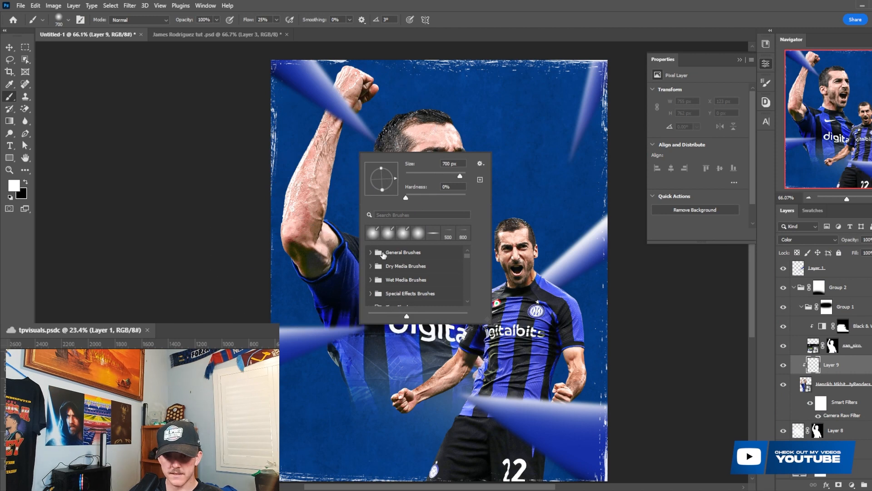
drag(249, 20, 318, 34)
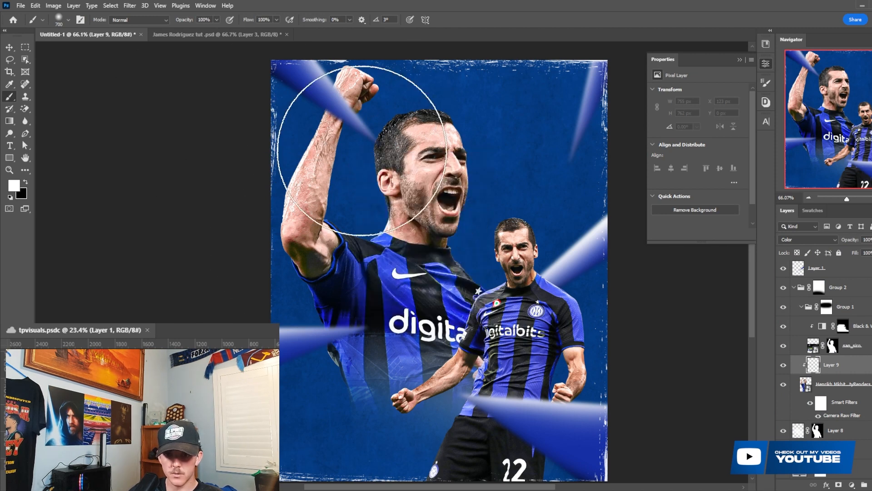
right_click(364, 151)
click(376, 252)
click(377, 251)
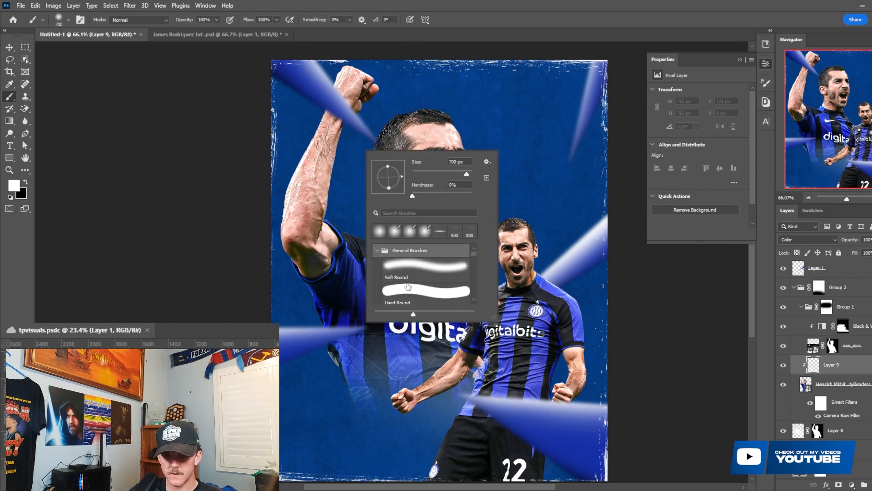
click(421, 297)
click(26, 183)
scroll(423, 163, up, 1)
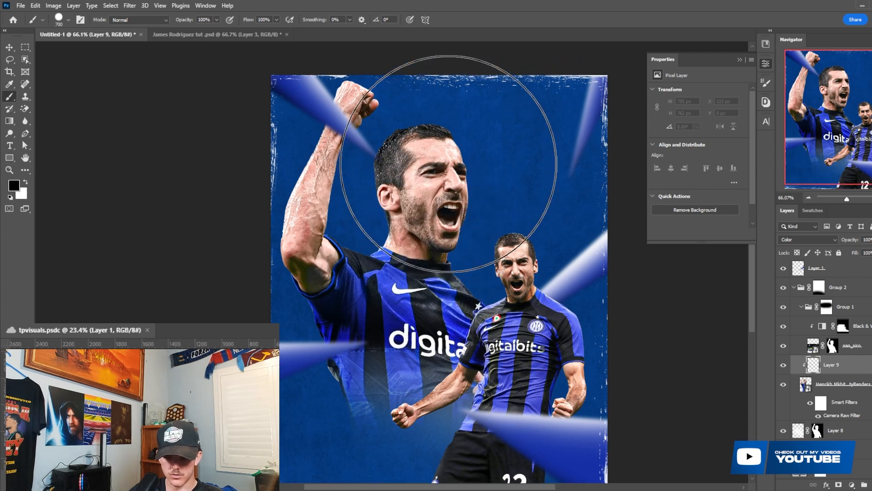
- Paint black over the large player's head and neck on the Color layer, using a 150 px brush for the edges
key(v)
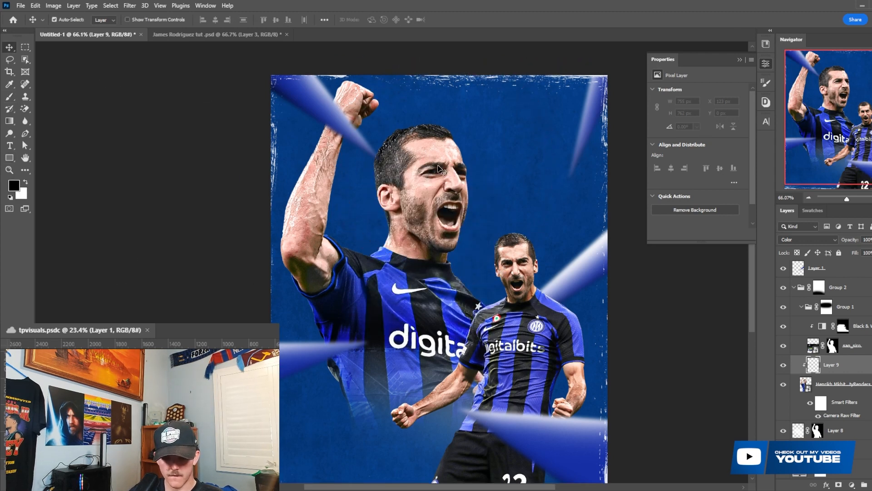
key(b)
key(bracketleft)
key(bracketleft)
key(bracketleft)
key(bracketleft)
key(bracketleft)
key(bracketleft)
key(bracketleft)
mouse_move(447, 188)
mouse_down()
mouse_move(377, 150)
mouse_move(424, 220)
mouse_move(406, 228)
mouse_move(456, 229)
mouse_move(418, 234)
mouse_move(452, 236)
mouse_up()
key(bracketleft)
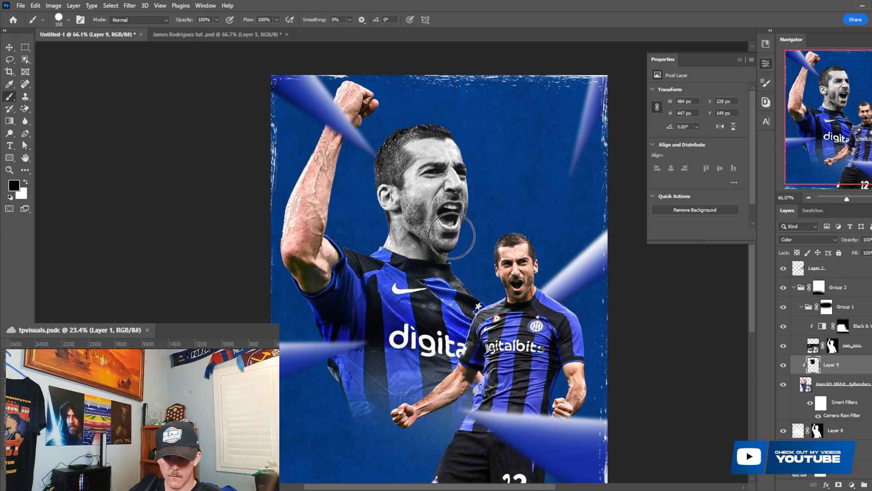
- Refine the black paint along the large player's neck and collar with a 45 px brush, undoing the stroke on the shirt
key(bracketleft)
key(bracketleft)
key(bracketleft)
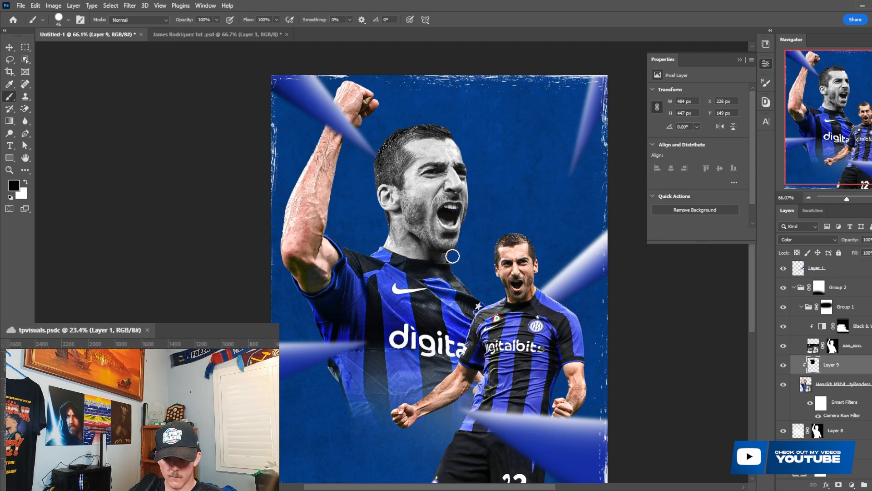
scroll(387, 254, up, 5)
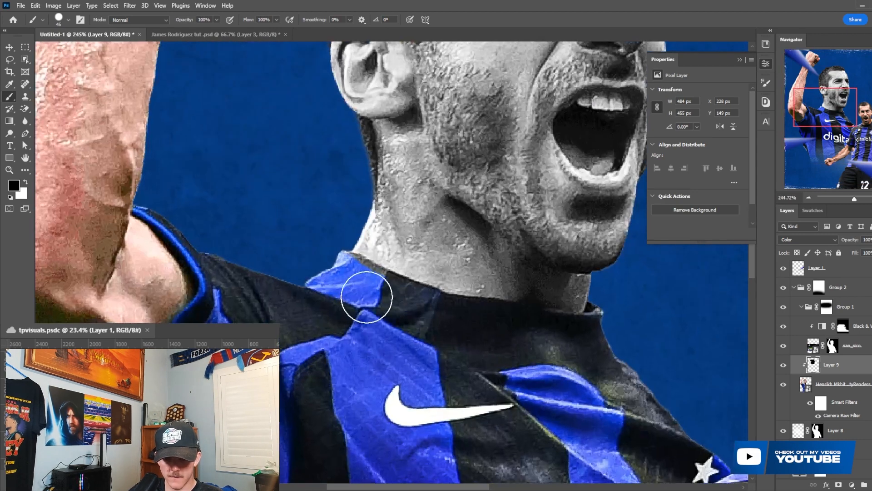
click(373, 295)
key(ctrl+z)
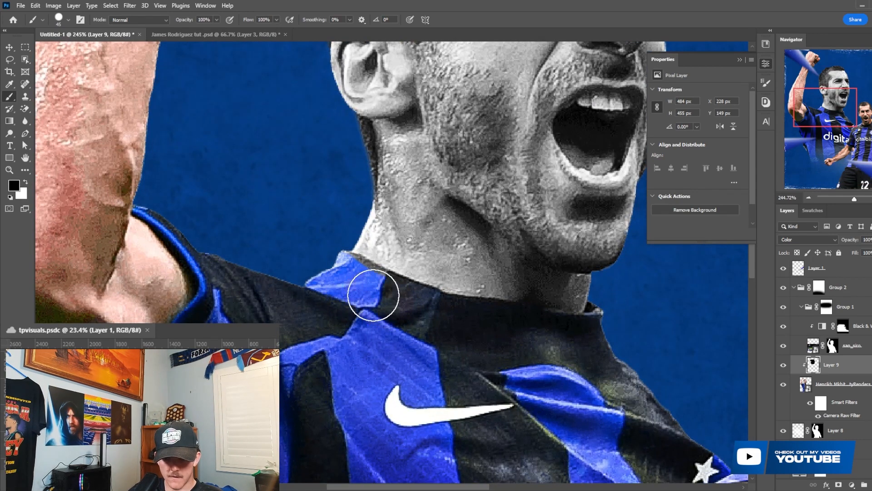
scroll(382, 292, down, 3)
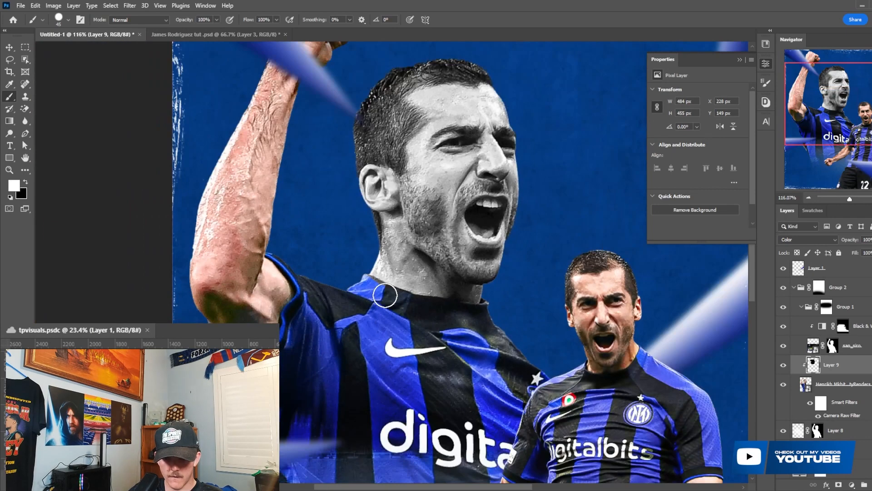
- Paint black over the large player's raised arm and fist on the Color layer
key(x)
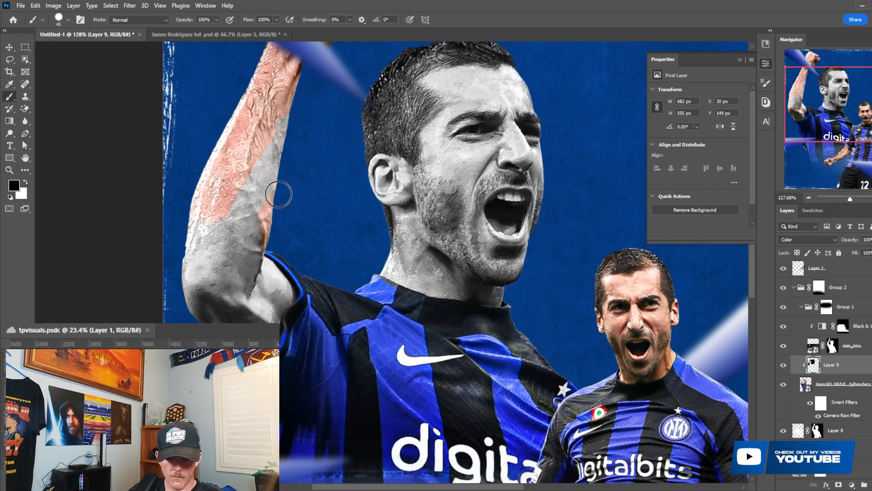
scroll(279, 189, down, 3)
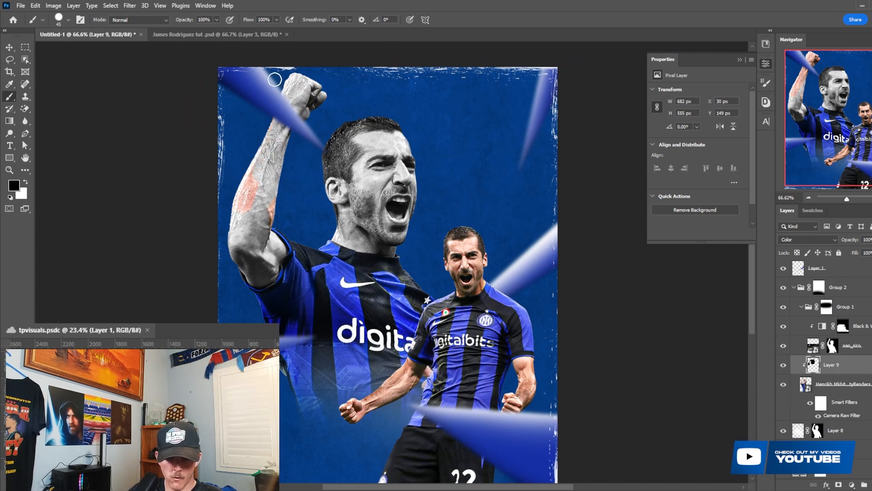
drag(275, 215, 273, 226)
scroll(275, 227, down, 5)
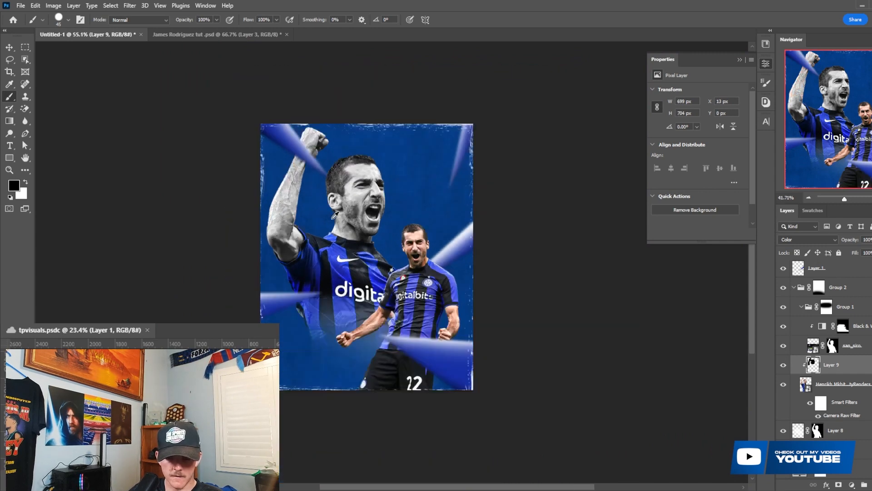
scroll(296, 258, up, 4)
- Load the painted skin area as a selection, add a Black & White adjustment clipped to the large player and raise its Reds
ctrl+click(813, 364)
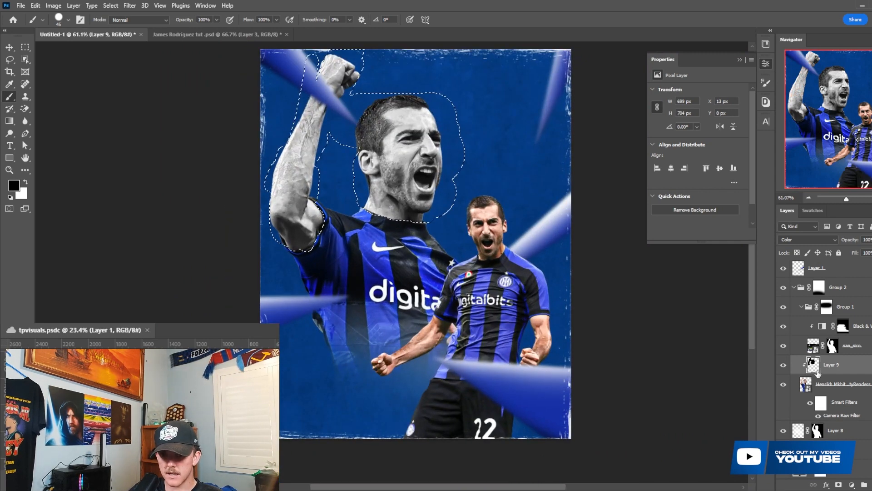
click(852, 485)
click(861, 407)
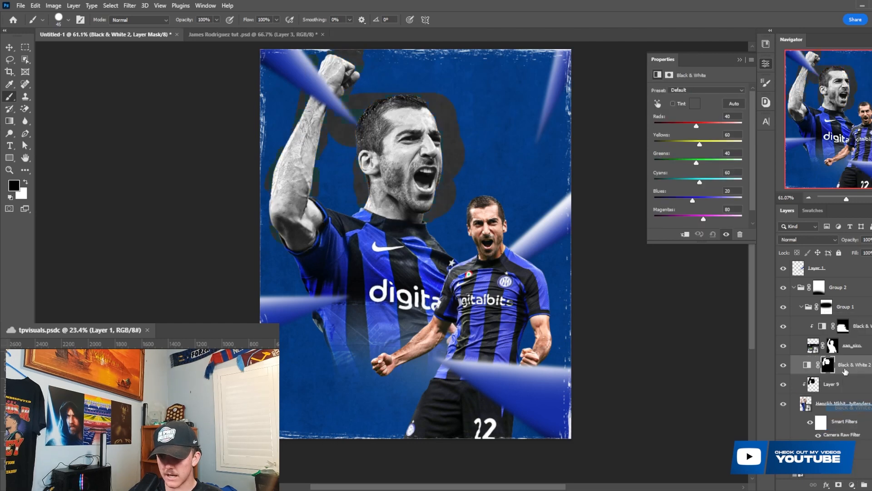
right_click(852, 371)
click(790, 273)
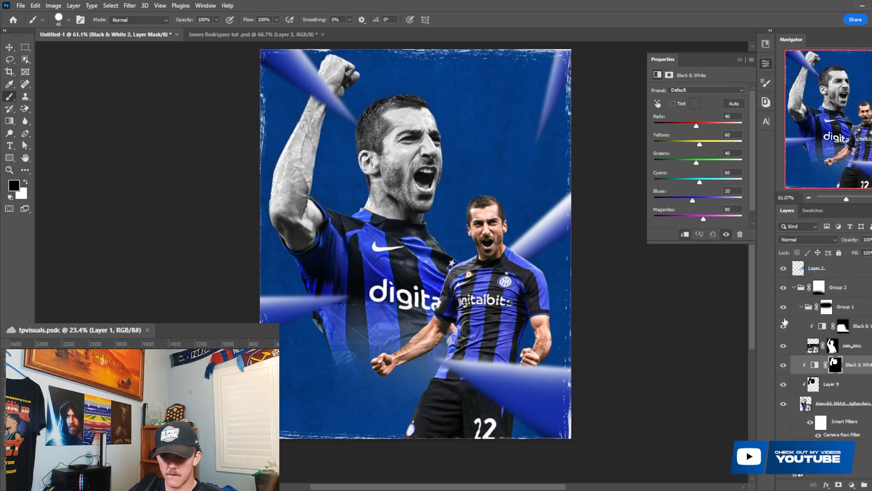
drag(697, 126, 706, 125)
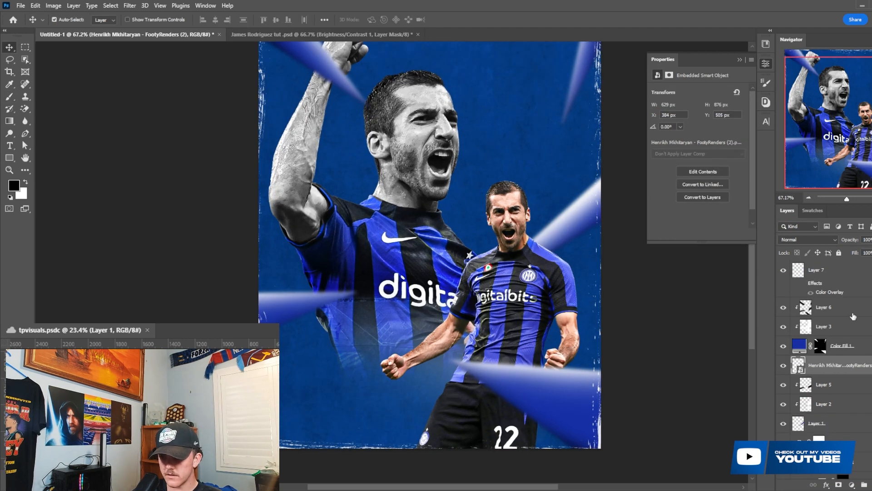
- Group the smaller player's layer together with Color Fill 1, Layer 3 and Layer 6, and check the group by toggling its visibility
shift+click(849, 313)
key(ctrl+g)
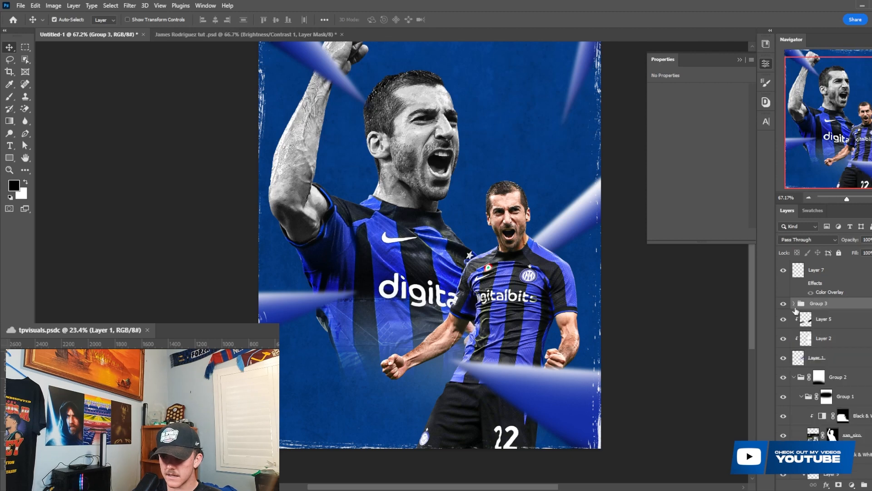
click(784, 303)
click(784, 303)
- Group Layer 5, Layer 2 and Layer 1 together and collapse Group 2
scroll(615, 307, down, 1)
click(834, 326)
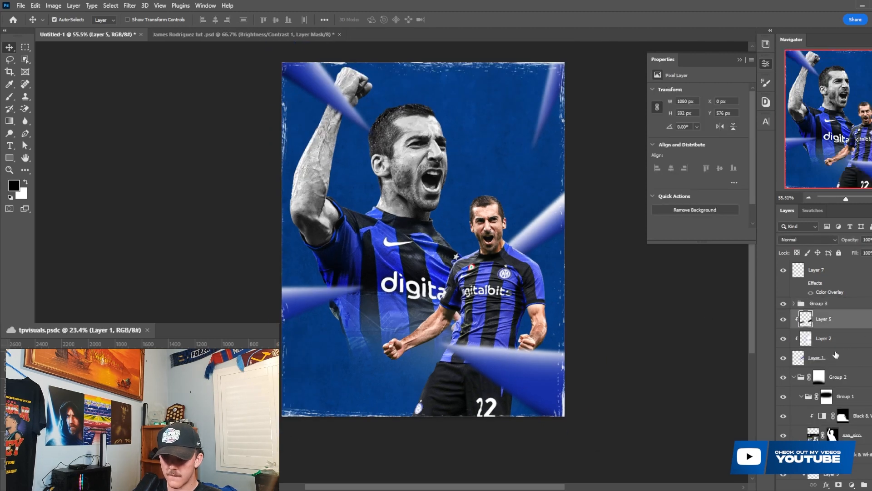
shift+click(835, 358)
key(ctrl+g)
click(794, 331)
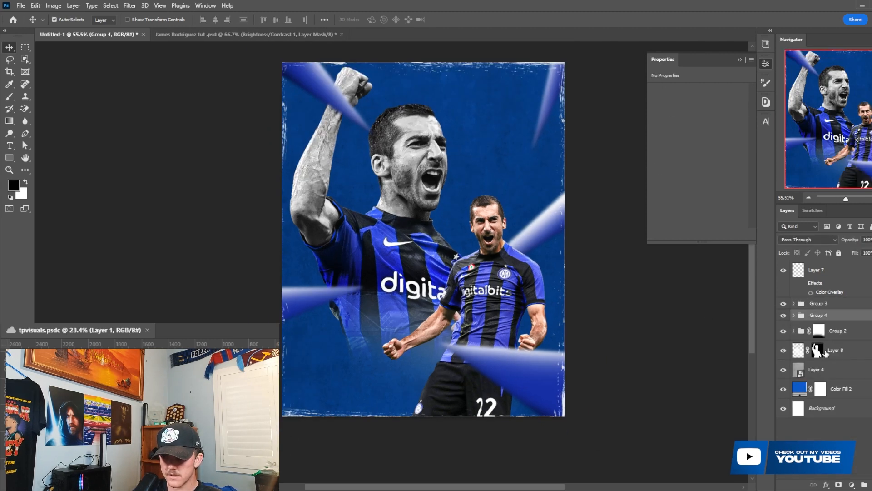
- Add a layer mask to Group 3 and set up a soft round brush with 12% flow
click(811, 307)
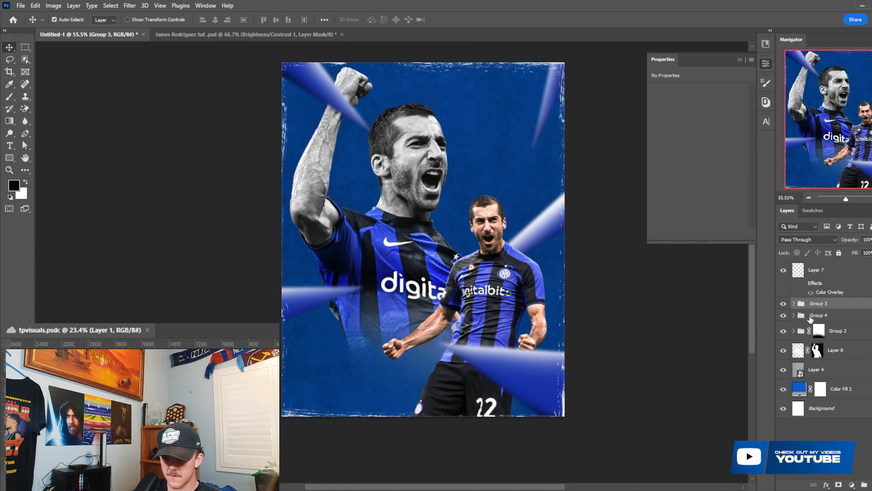
key(b)
click(838, 484)
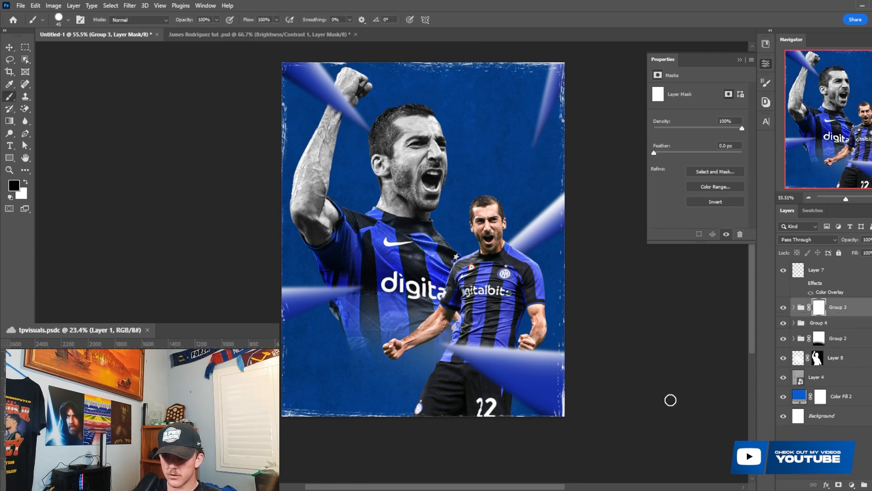
right_click(411, 365)
click(443, 402)
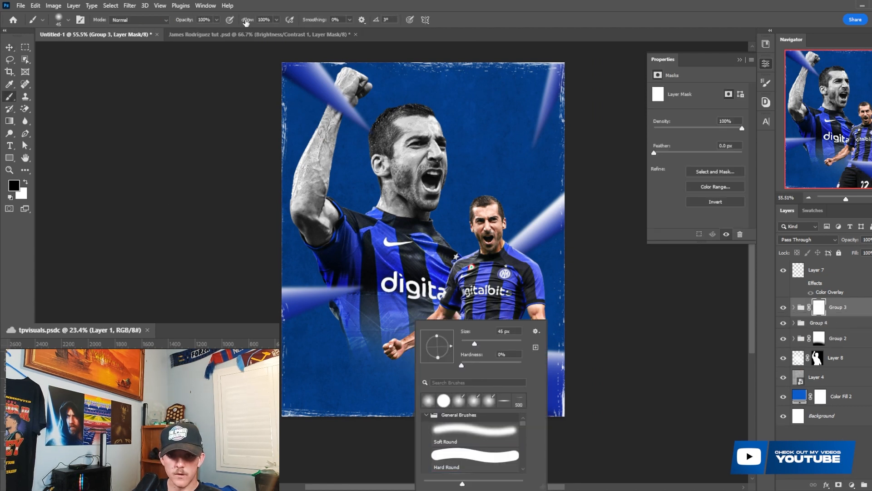
drag(245, 22, 186, 13)
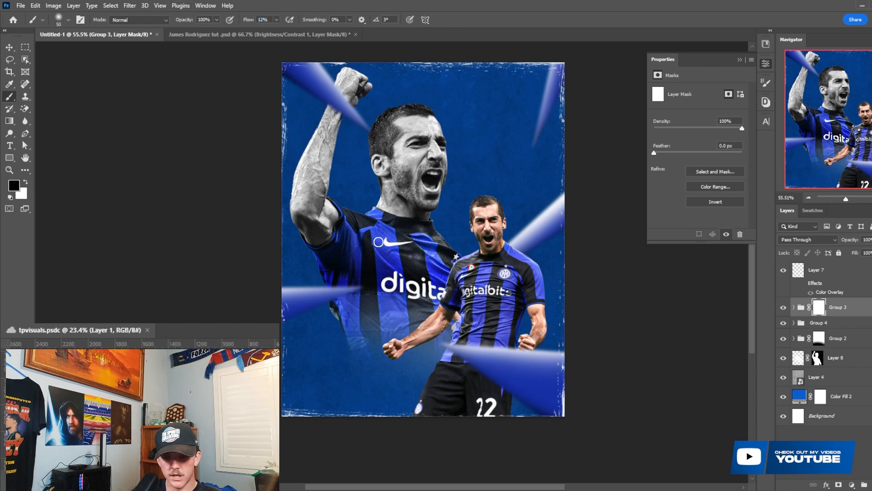
- Enlarge the soft brush and paint on Group 3's mask to fade the smaller player's legs into the background
key(bracketright)
key(bracketright)
key(bracketright)
key(bracketright)
key(bracketright)
key(bracketright)
key(bracketright)
key(bracketright)
key(bracketright)
key(bracketright)
key(bracketright)
key(bracketright)
mouse_move(432, 428)
mouse_down()
mouse_move(366, 423)
mouse_move(542, 444)
mouse_move(351, 443)
mouse_move(485, 439)
mouse_up()
scroll(486, 438, up, 2)
- Move Color Fill 1 with its clipped Layer 3 and Layer 6 out of Group 3, directly above the group
click(798, 310)
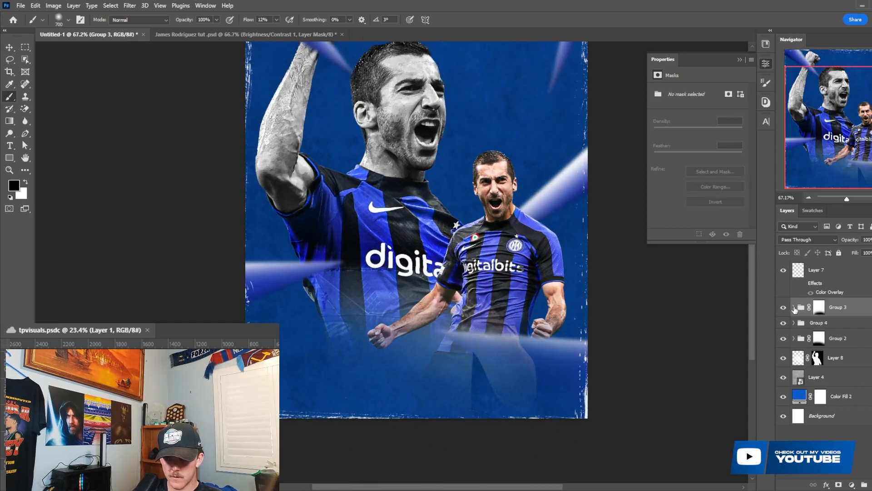
click(795, 308)
click(855, 365)
shift+click(846, 333)
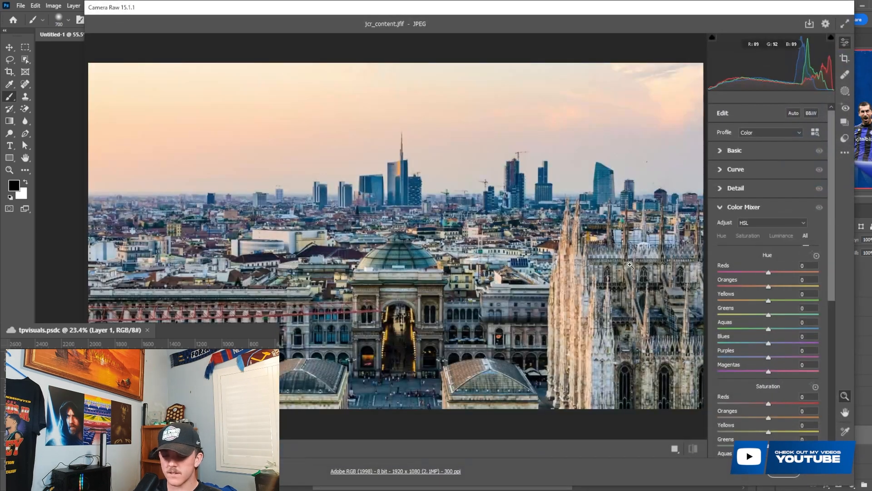
- Place the jcr_content city image below Layer 8 and scale it to 1538 × 865 px across the poster's upper part
key(Return)
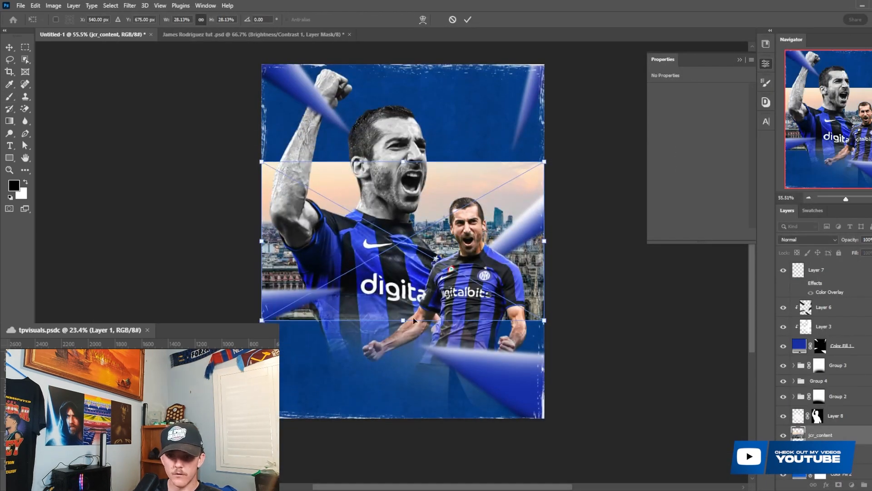
drag(406, 320, 403, 292)
click(467, 20)
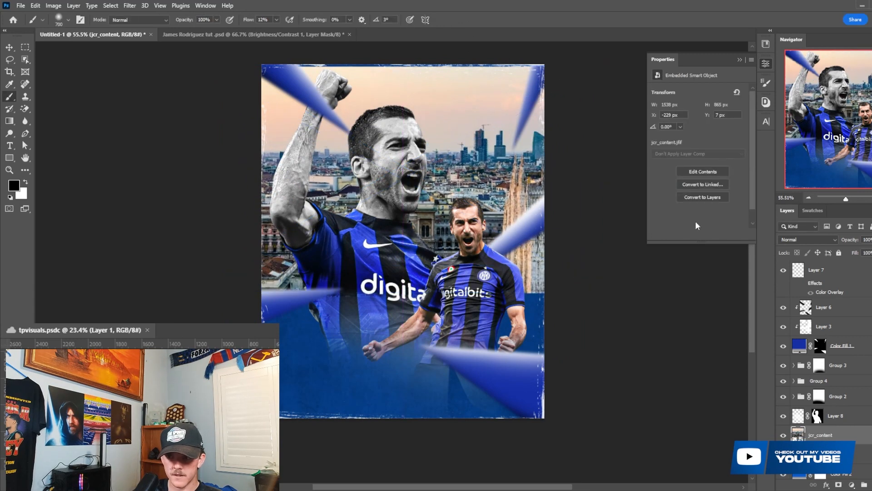
- Set the city image's blend mode to Multiply and its opacity to 39%
click(808, 239)
click(796, 276)
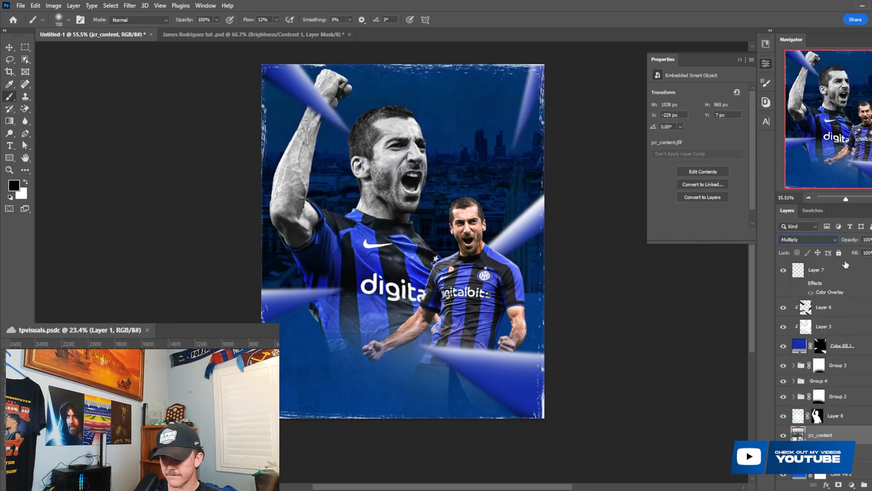
click(839, 253)
click(839, 253)
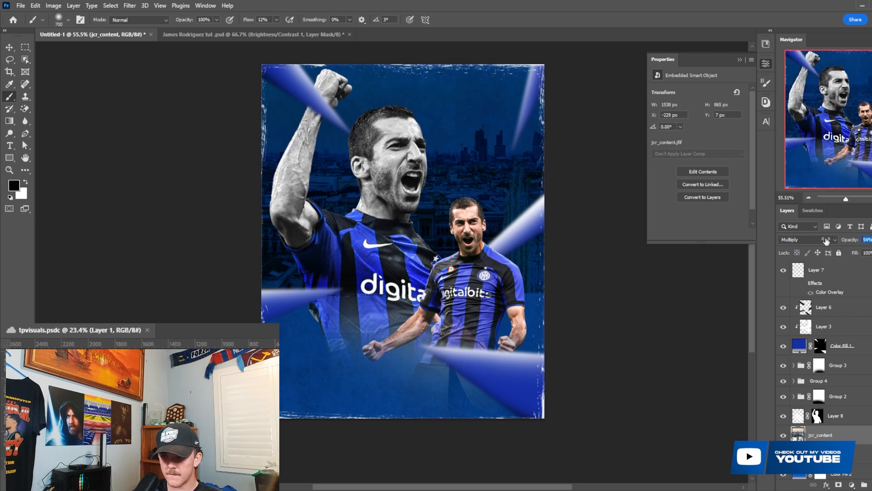
drag(849, 240, 811, 236)
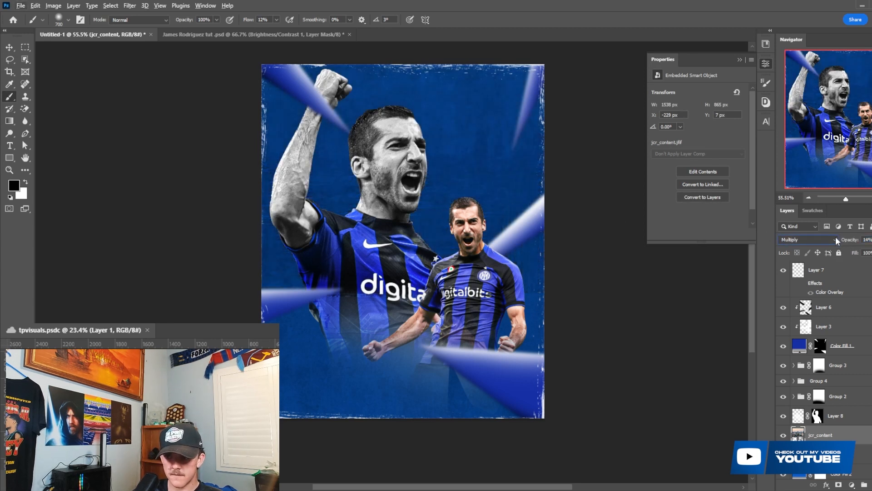
drag(849, 240, 853, 240)
click(839, 485)
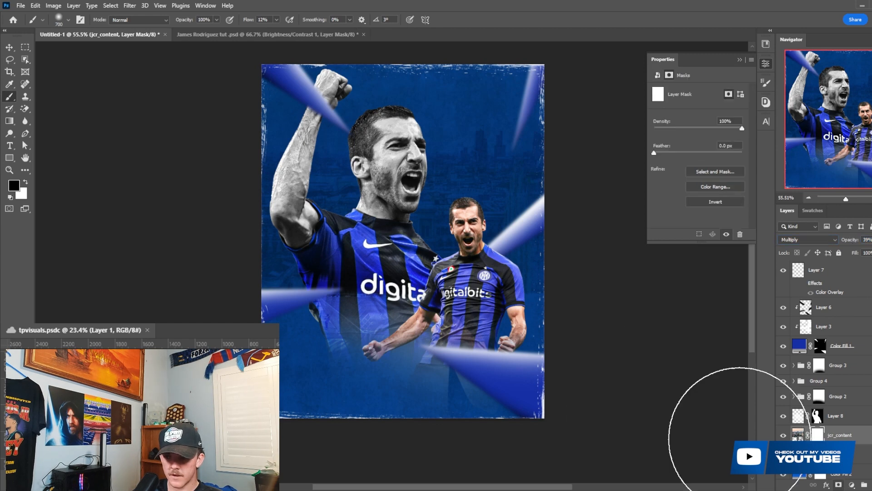
right_click(427, 295)
click(423, 365)
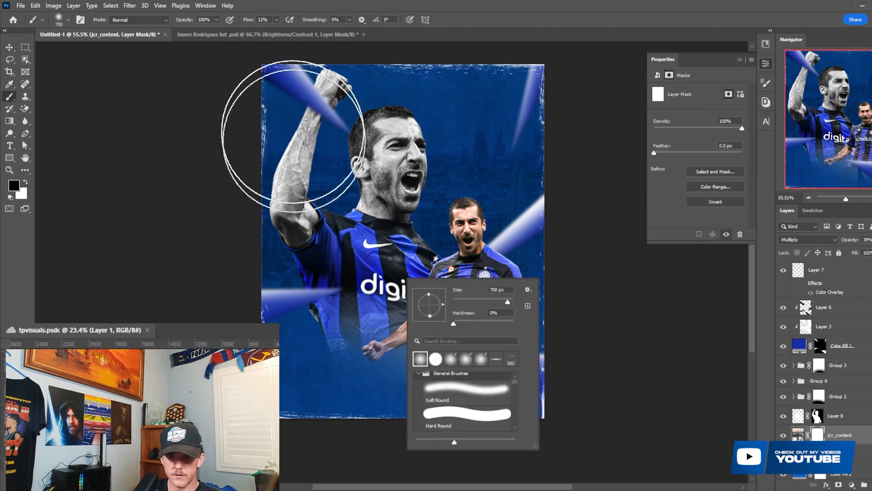
mouse_move(282, 290)
mouse_down()
mouse_move(252, 289)
mouse_move(559, 313)
mouse_move(518, 309)
mouse_up()
scroll(541, 284, up, 1)
key(bracketleft)
key(bracketleft)
key(bracketleft)
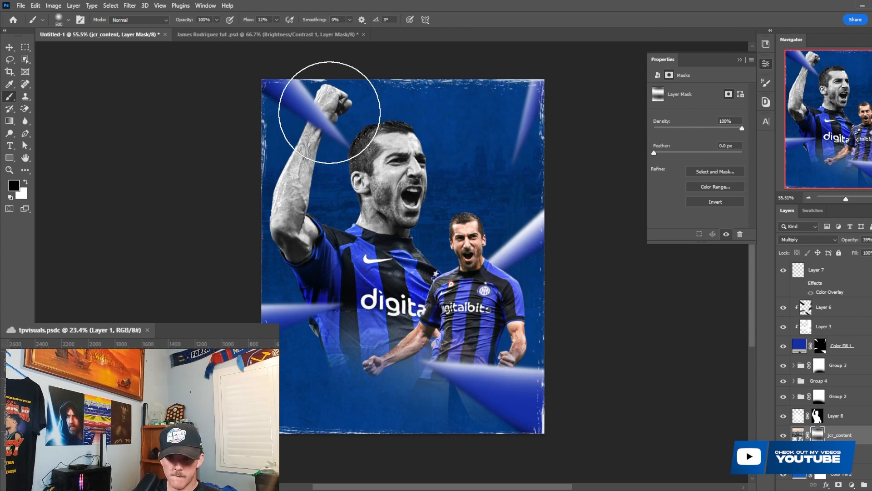
key(bracketright)
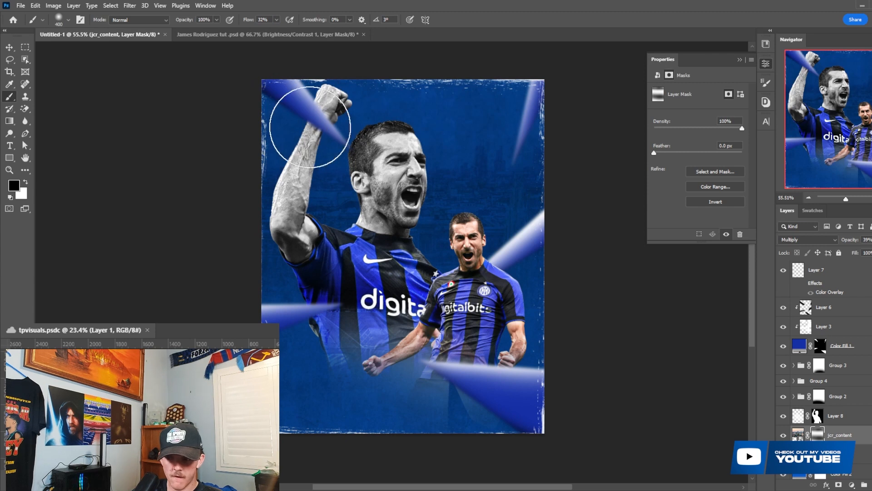
key(bracketright)
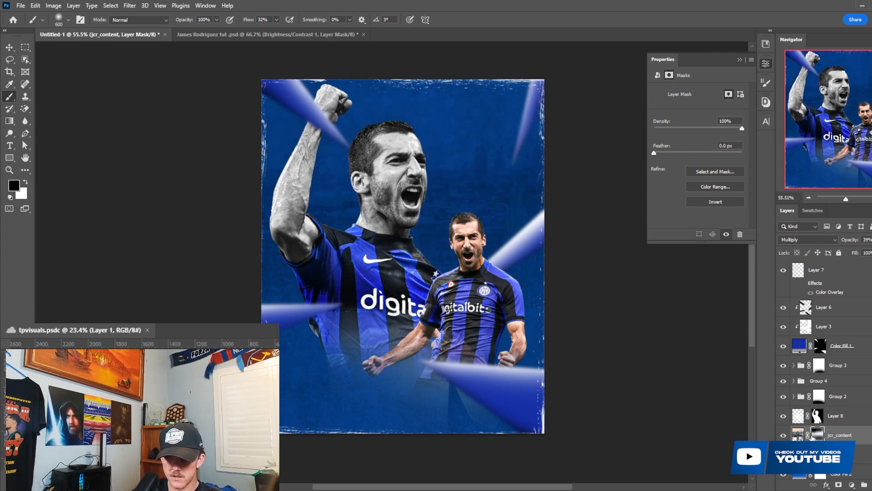
right_click(818, 435)
click(836, 366)
- Give the city image a black layer mask and reveal it around the large player with a soft 500 px white brush
click(839, 484)
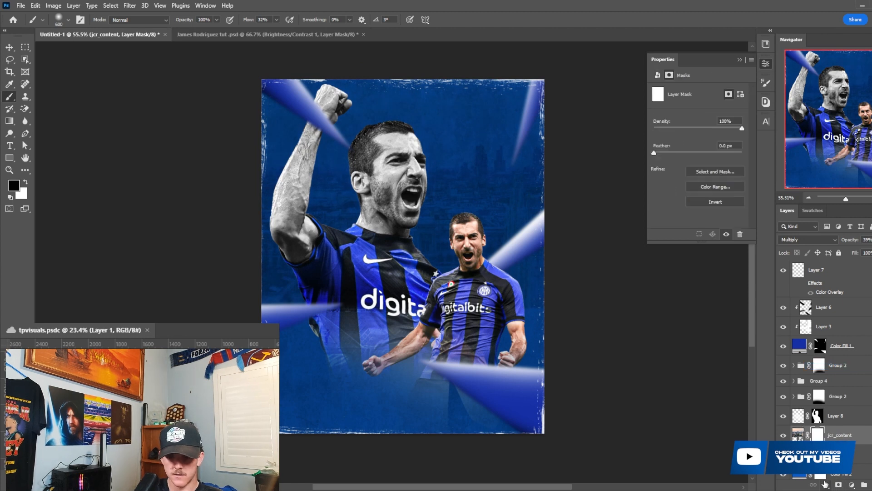
key(ctrl+i)
key(x)
key(bracketleft)
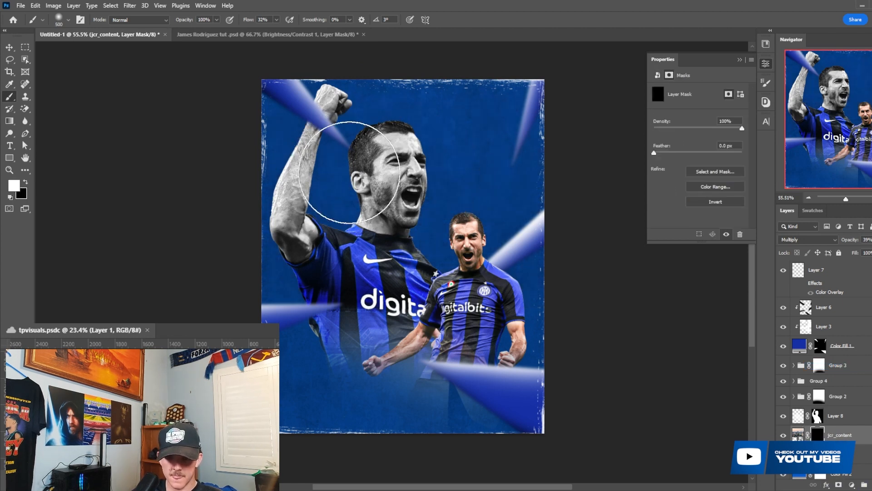
mouse_move(349, 172)
mouse_down()
mouse_move(329, 142)
mouse_move(514, 137)
mouse_move(505, 156)
mouse_move(508, 195)
mouse_move(340, 191)
mouse_move(316, 212)
mouse_move(291, 210)
mouse_move(316, 238)
mouse_move(348, 246)
mouse_move(524, 255)
mouse_move(316, 287)
mouse_up()
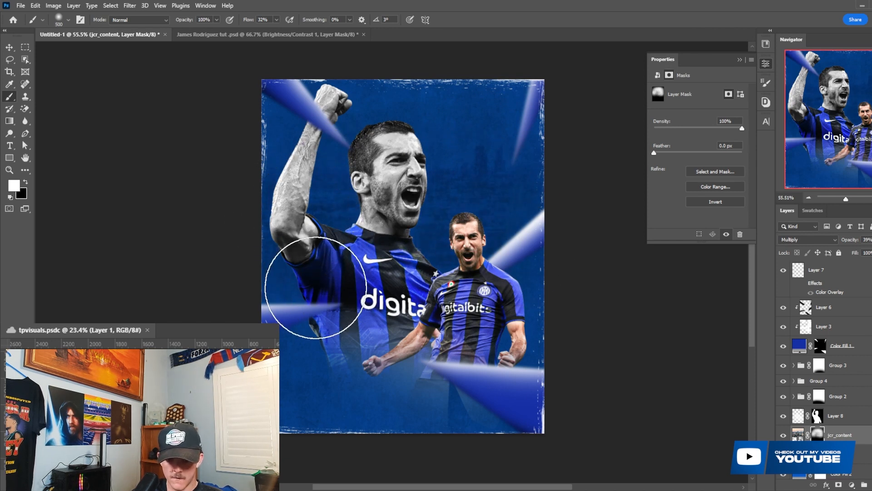
- Refine the fading on the city image's mask with the soft brush and set the layer's opacity to 61%
key(x)
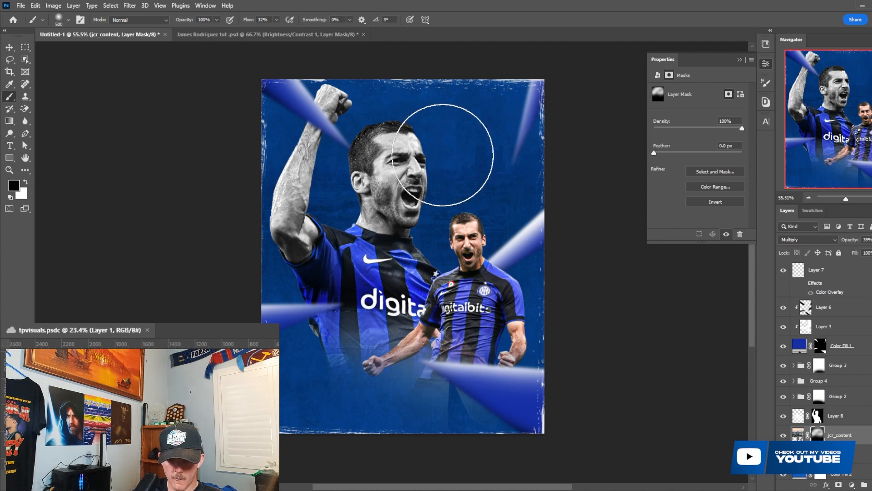
scroll(413, 218, up, 1)
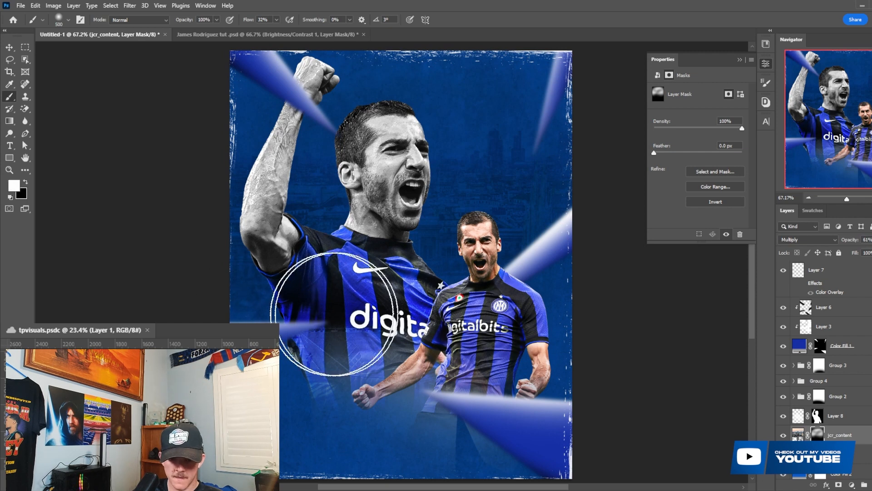
scroll(625, 322, down, 6)
scroll(344, 326, up, 3)
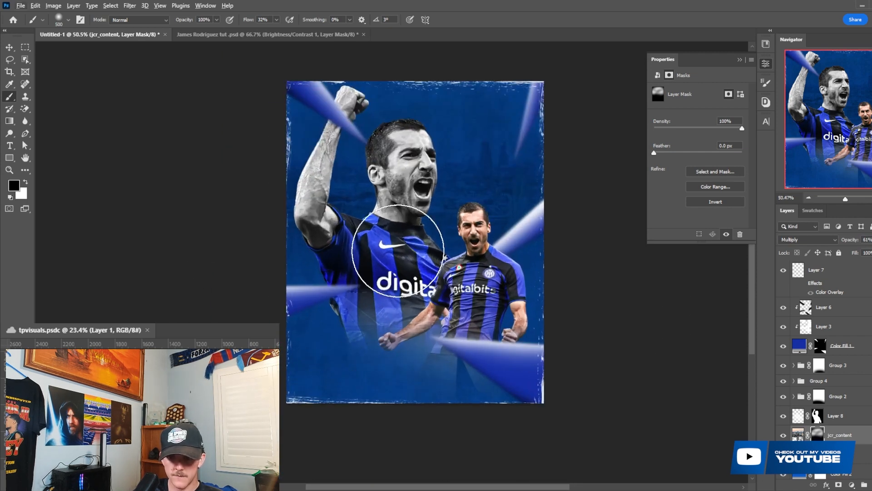
- Add a black Outer Glow to the large player's render layer, with 7% spread and 128 px size, and lower its opacity
key(alt+v)
key(v)
click(398, 251)
scroll(854, 421, down, 3)
double_click(855, 394)
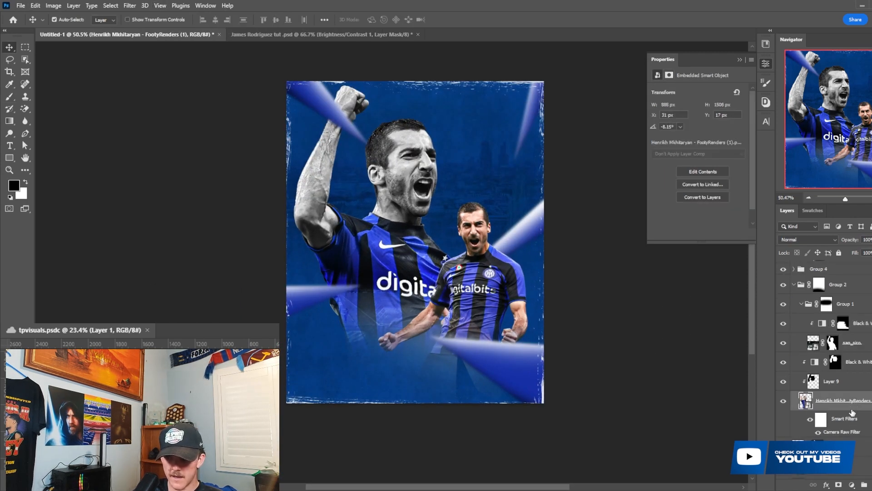
click(595, 336)
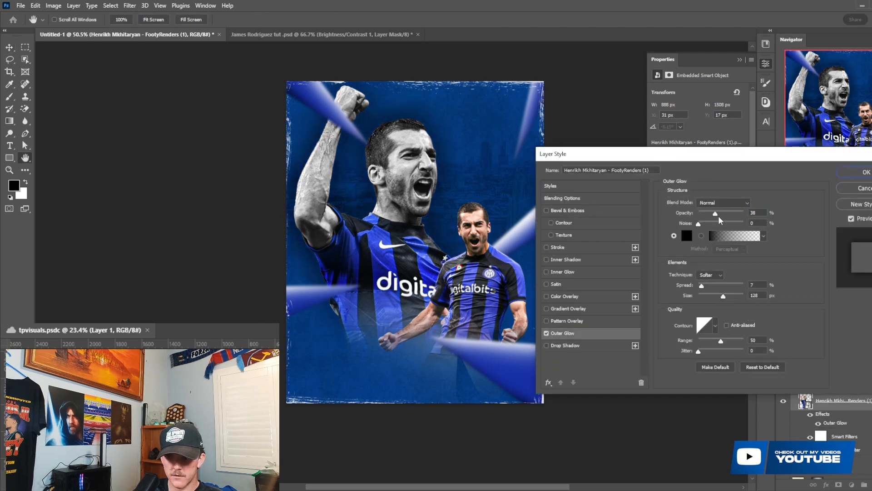
drag(719, 218, 706, 217)
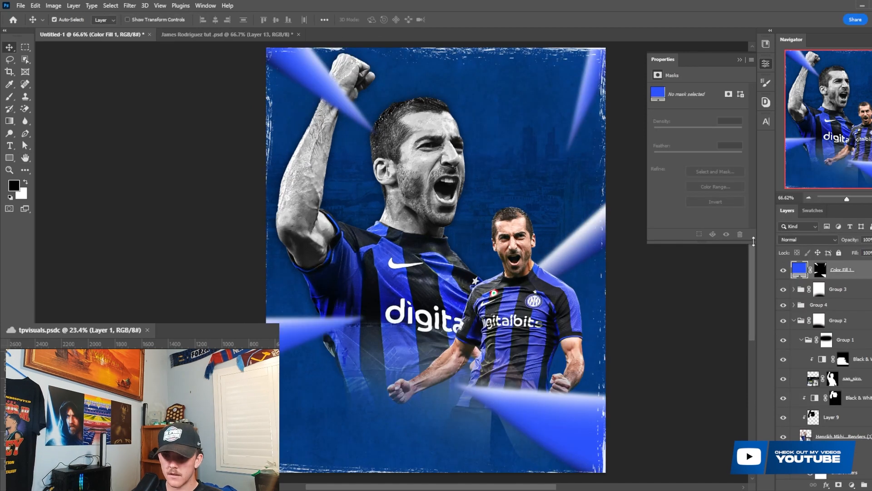
- Change the Color Fill 1 wedge colour to the brighter blue #0b56ee
double_click(800, 269)
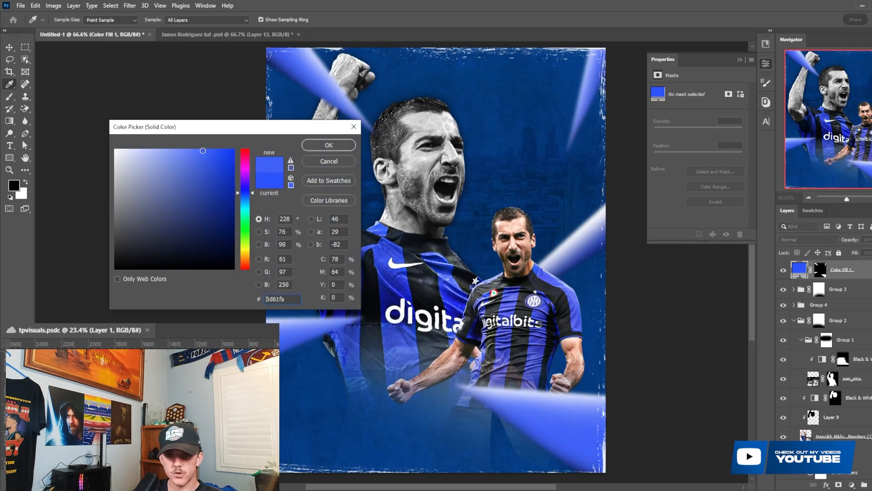
drag(246, 196, 247, 196)
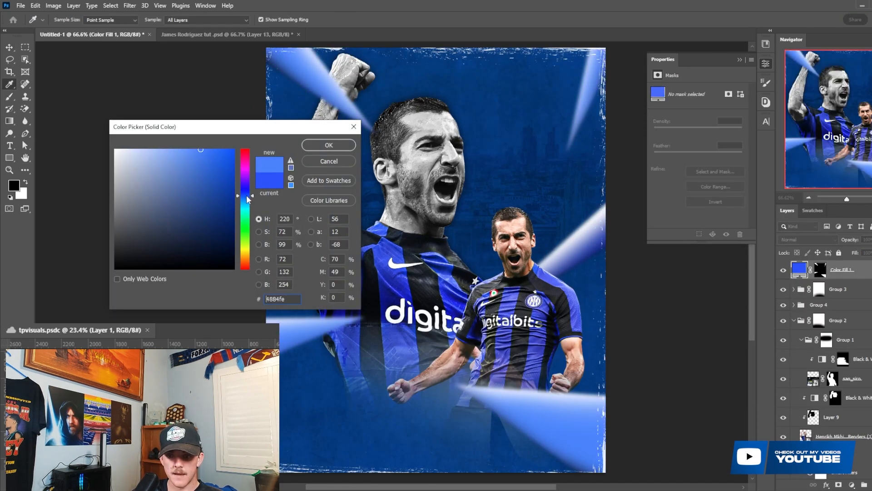
mouse_move(208, 160)
mouse_down()
mouse_move(241, 156)
mouse_move(231, 160)
mouse_up()
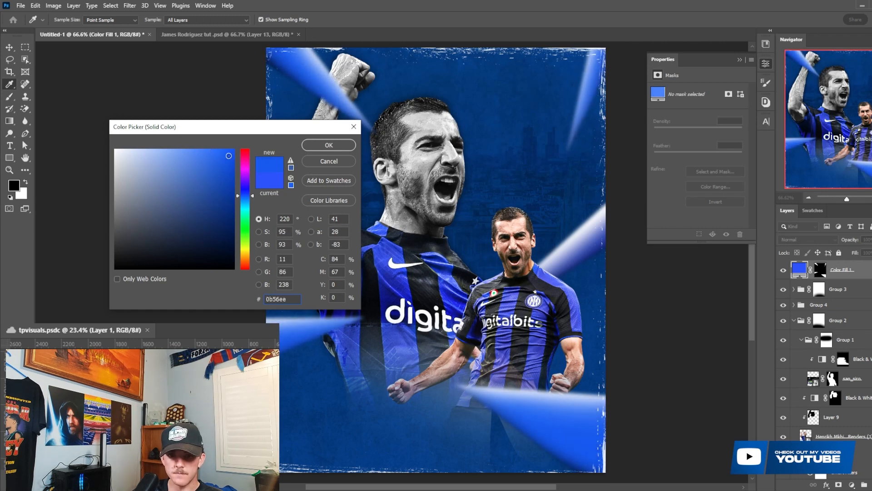
click(329, 145)
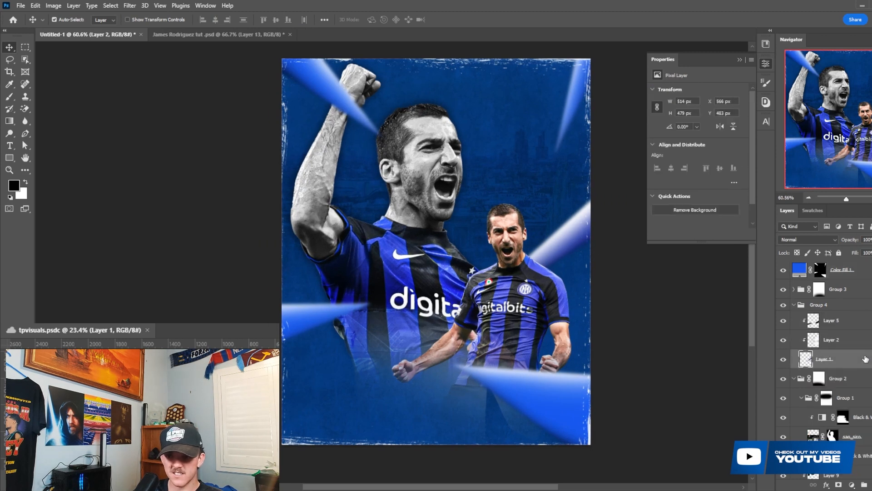
- Add a Color Overlay to Layer 1 in Group 4 at 100% opacity, using the recently used blue that matches the other wedges
double_click(866, 358)
click(556, 296)
drag(745, 155, 257, 144)
click(271, 193)
click(812, 211)
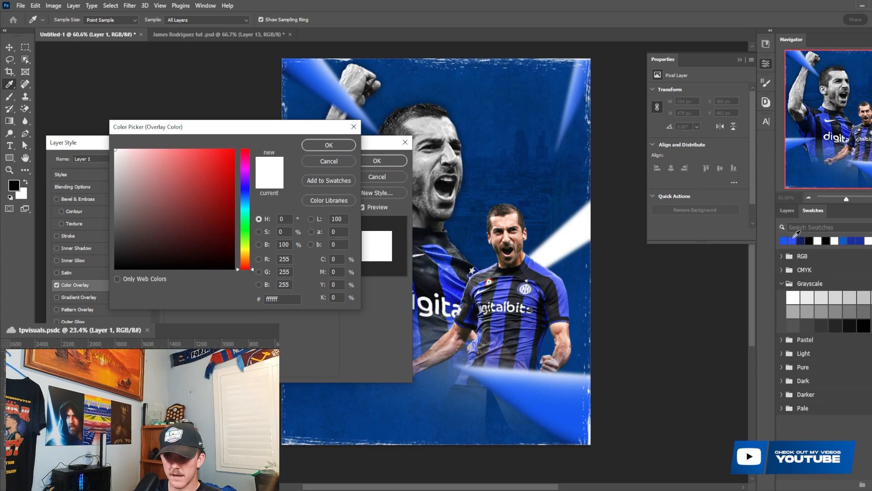
click(784, 240)
click(342, 148)
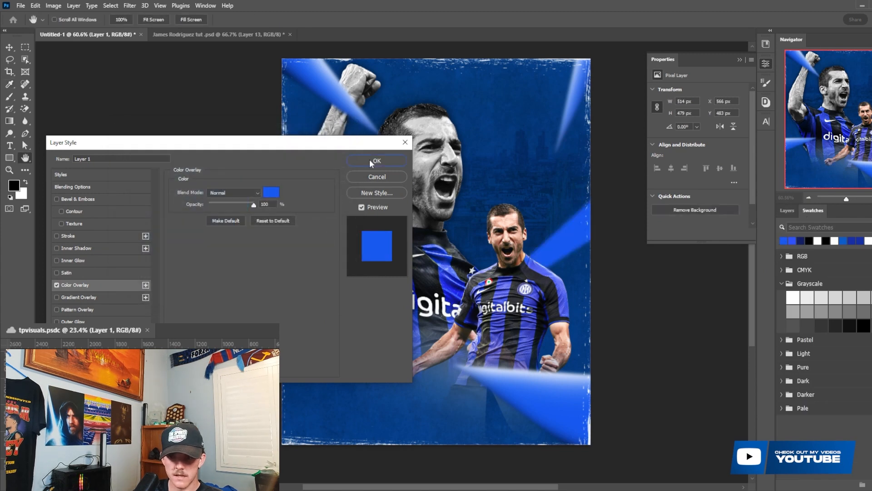
click(354, 162)
click(788, 210)
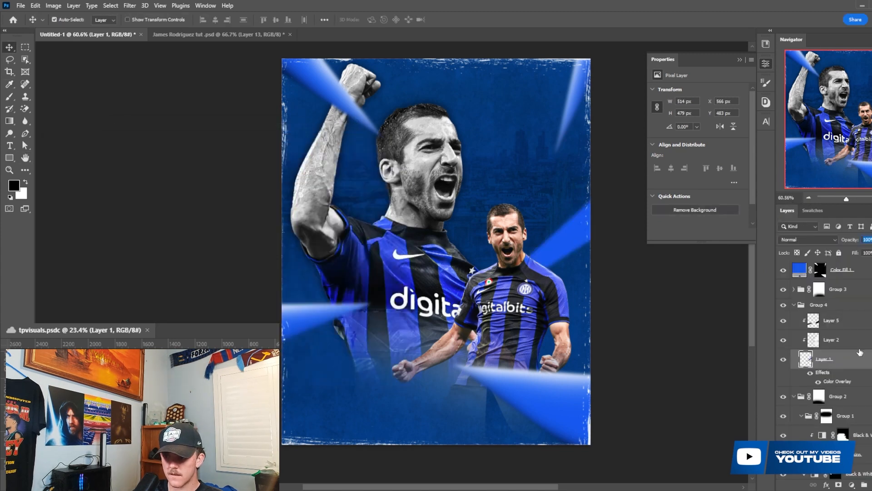
- Convert Layer 1 with its Color Overlay to a smart object
right_click(856, 340)
click(857, 359)
right_click(857, 359)
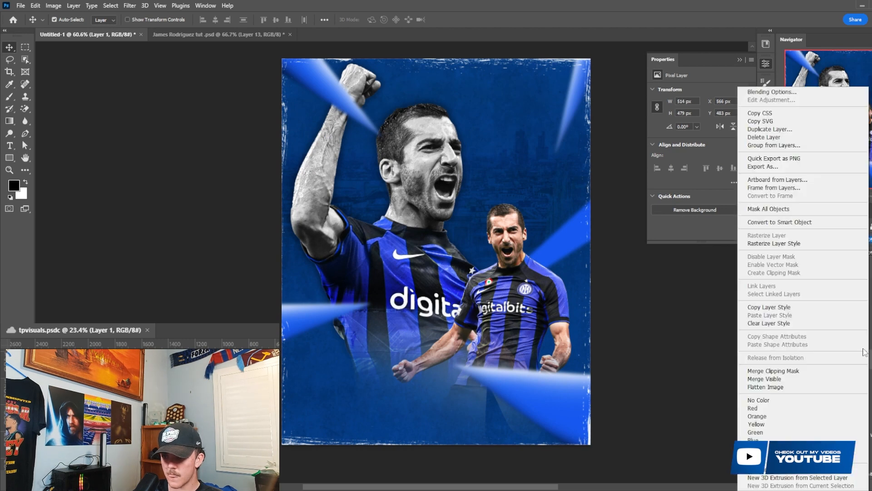
click(769, 221)
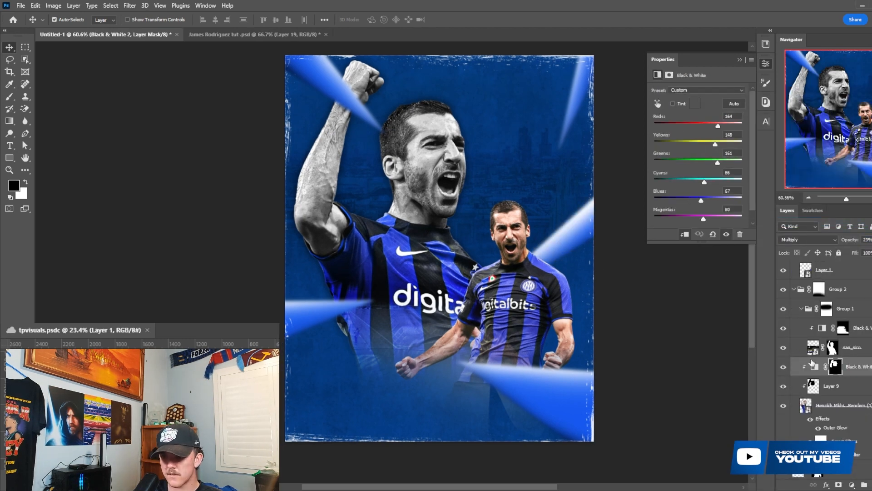
- Hide Layer 9 and delete the Black & White 2 adjustment with its mask from the large player, bringing back the skin colour
click(783, 371)
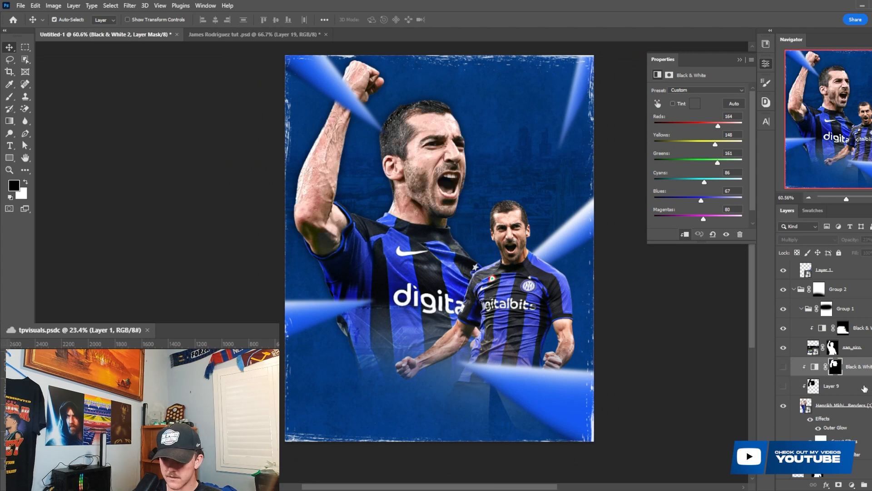
key(Delete)
key(Delete)
scroll(461, 265, up, 1)
scroll(458, 204, up, 1)
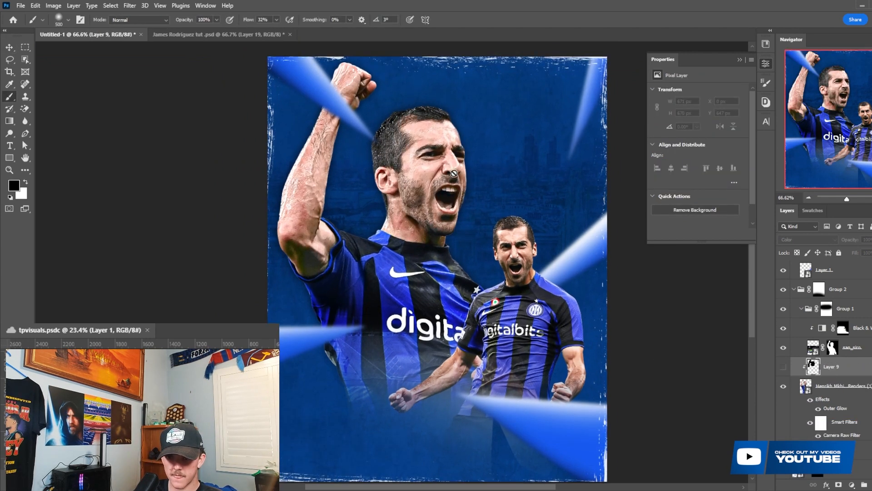
key(v)
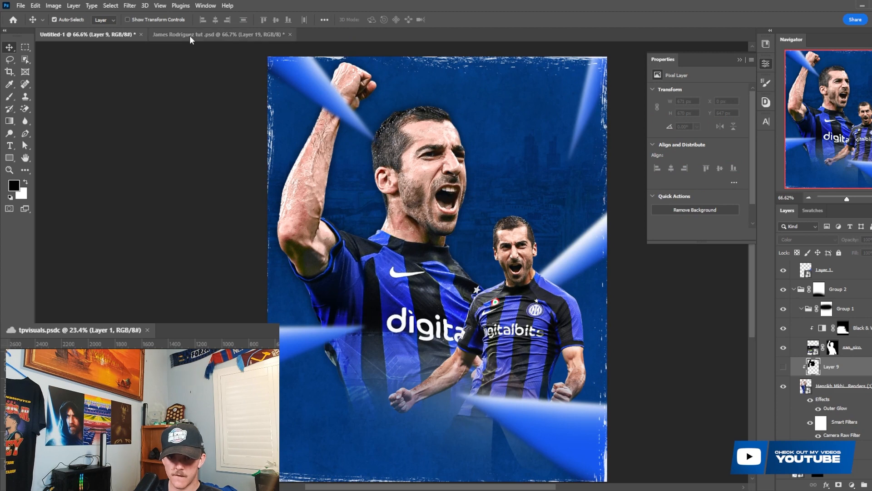
click(189, 36)
click(93, 34)
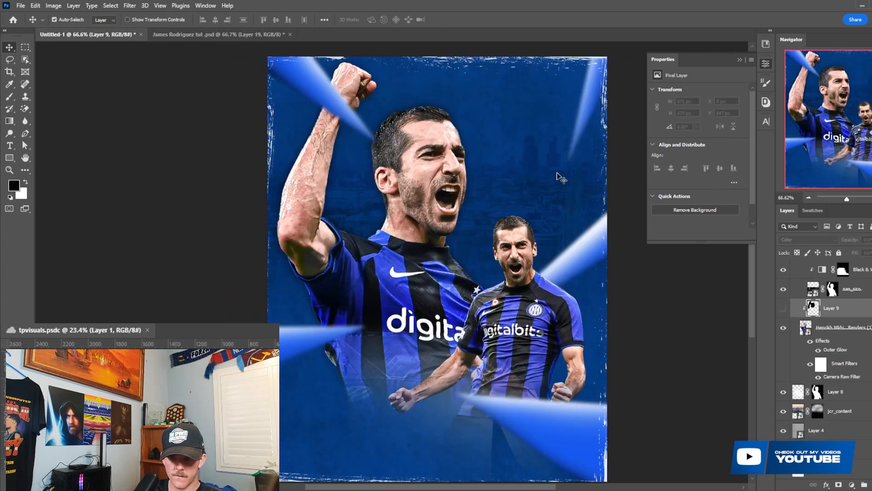
scroll(822, 345, up, 5)
right_click(818, 326)
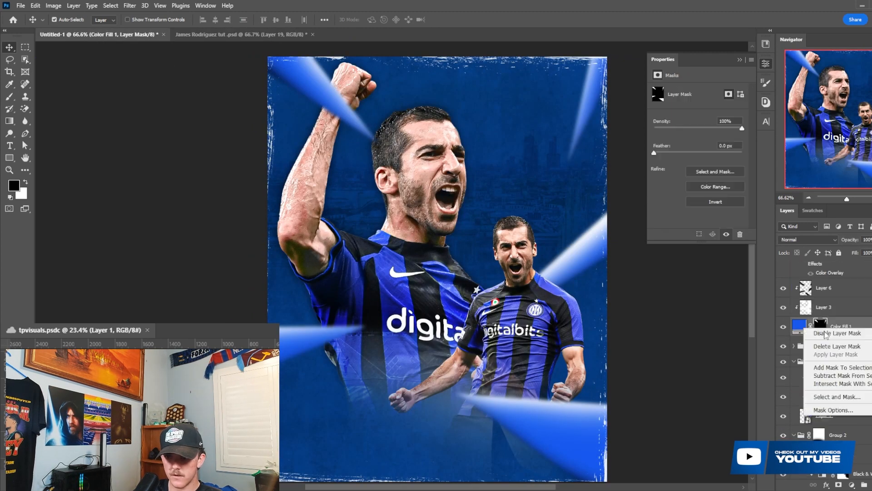
click(841, 348)
key(ctrl+z)
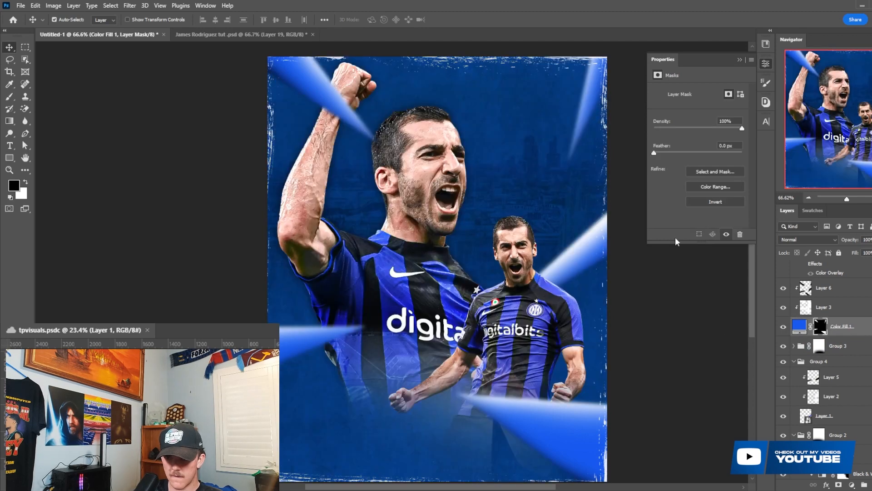
- Paint black on Color Fill 1's mask with the soft 500 px brush to erase the wedge in the poster's upper-right corner
key(b)
key(x)
key(x)
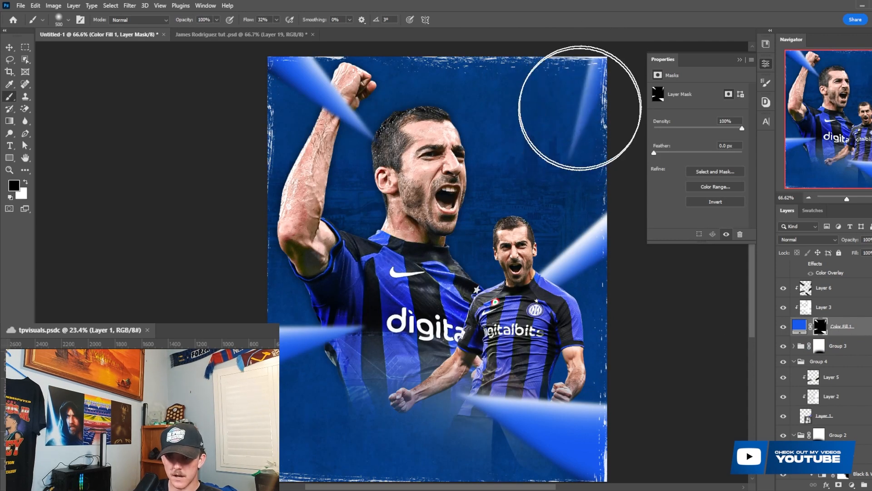
mouse_move(580, 107)
mouse_down()
mouse_move(565, 108)
mouse_move(584, 68)
mouse_move(591, 76)
mouse_up()
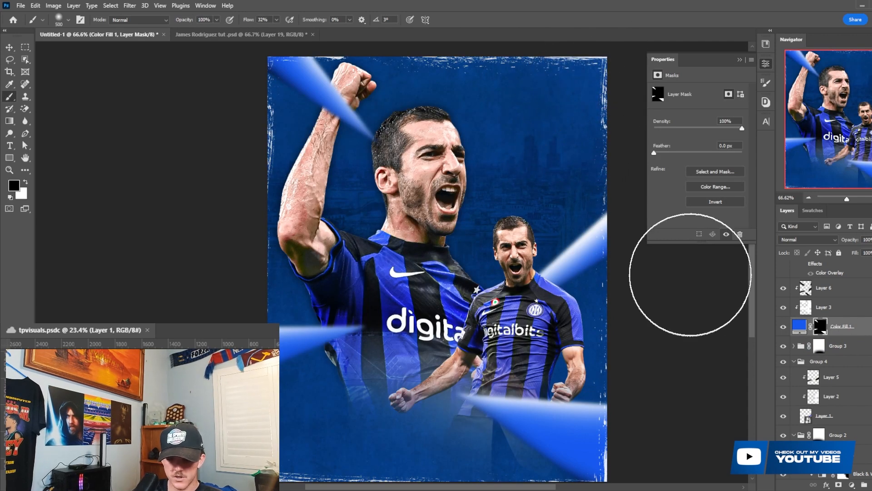
key(p)
click(521, 52)
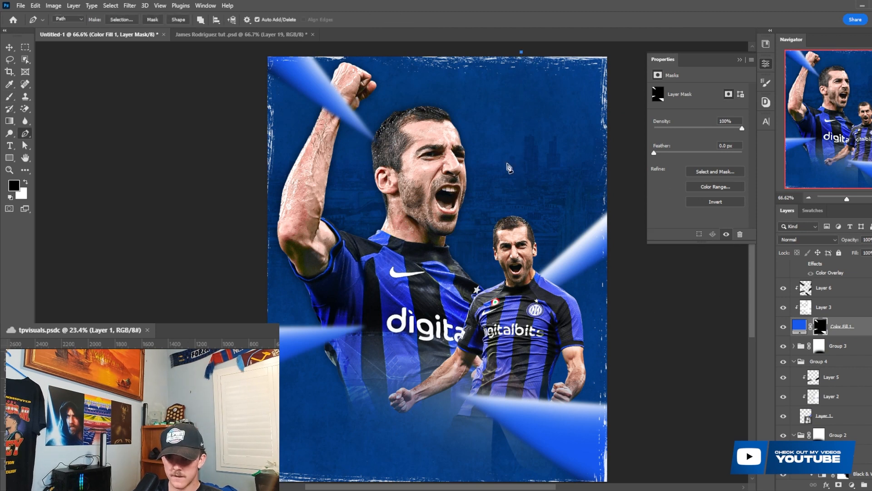
click(513, 187)
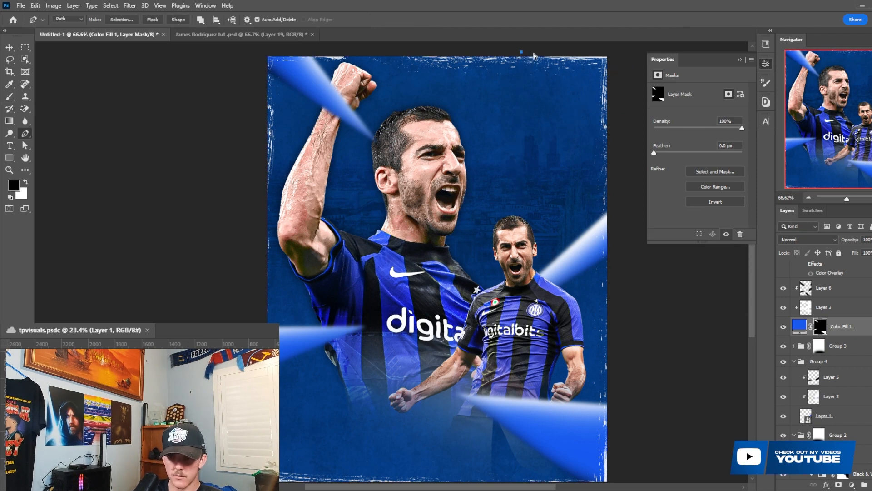
click(531, 52)
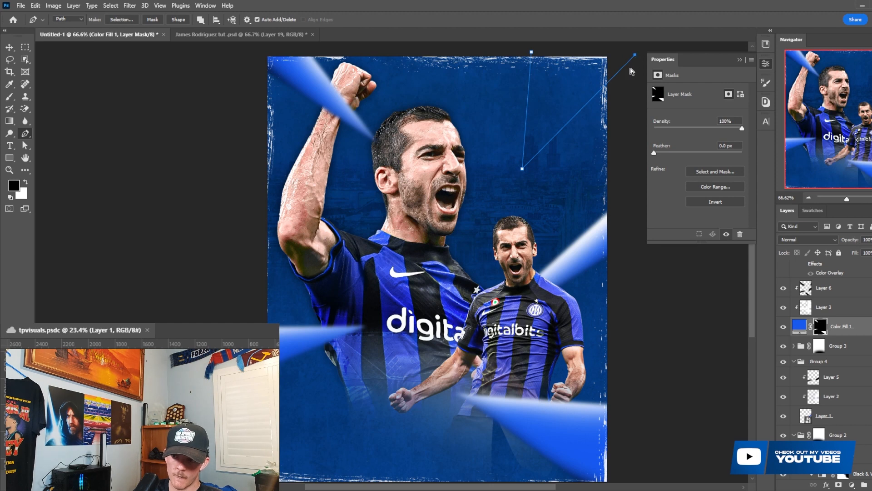
key(ctrl+z)
key(ctrl+z)
scroll(579, 145, down, 4)
key(ctrl+z)
- Draw a narrow wedge with the Pen tool in the poster's upper-right corner and fill it white on Color Fill 1's mask
click(564, 73)
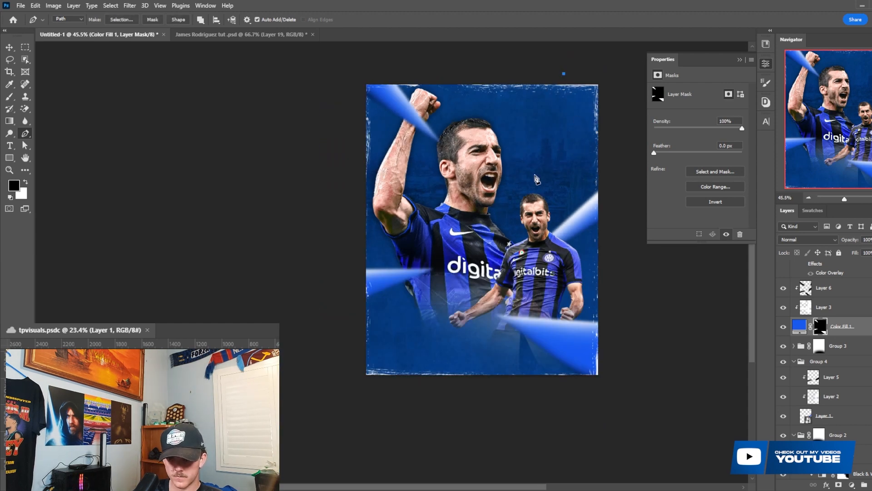
click(603, 79)
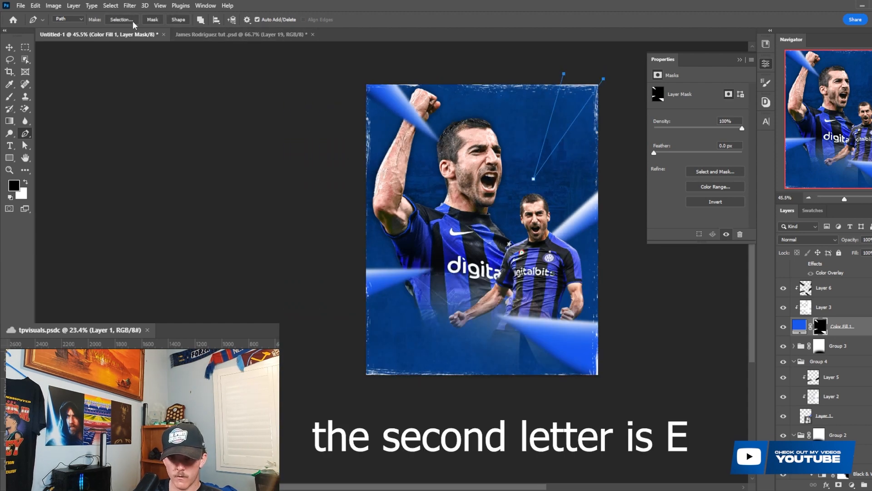
click(121, 19)
click(513, 137)
key(ctrl+BackSpace)
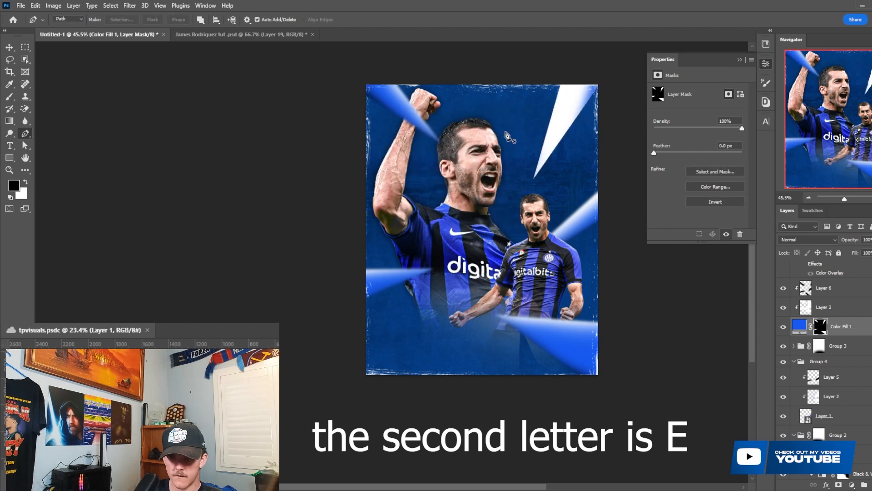
- Add a layer mask to Layer 3 and paint it black over the upper-right wedge to hide the white highlight there
click(830, 308)
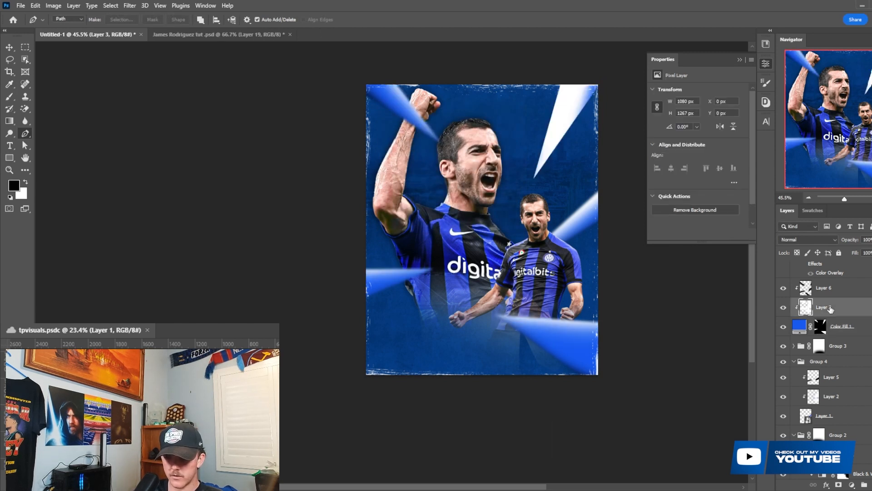
click(838, 485)
key(b)
scroll(555, 177, up, 1)
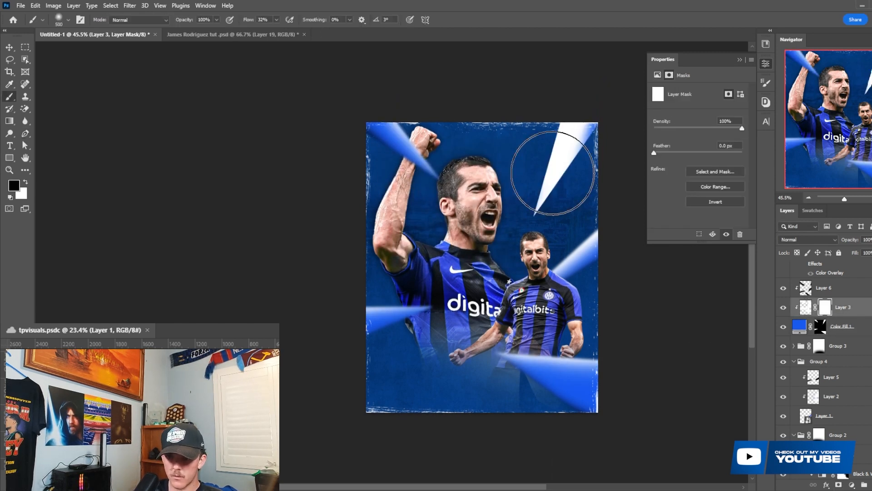
mouse_move(535, 198)
mouse_down()
mouse_move(586, 113)
mouse_move(526, 203)
mouse_move(556, 163)
mouse_move(549, 184)
mouse_up()
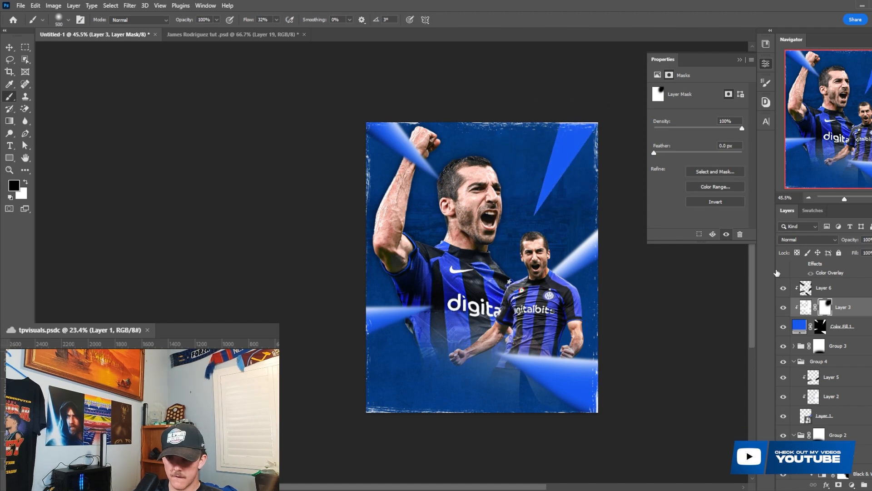
- Add a new layer above Layer 3, clip it to Color Fill 1 and set white as the painting colour
click(871, 485)
right_click(836, 305)
click(751, 273)
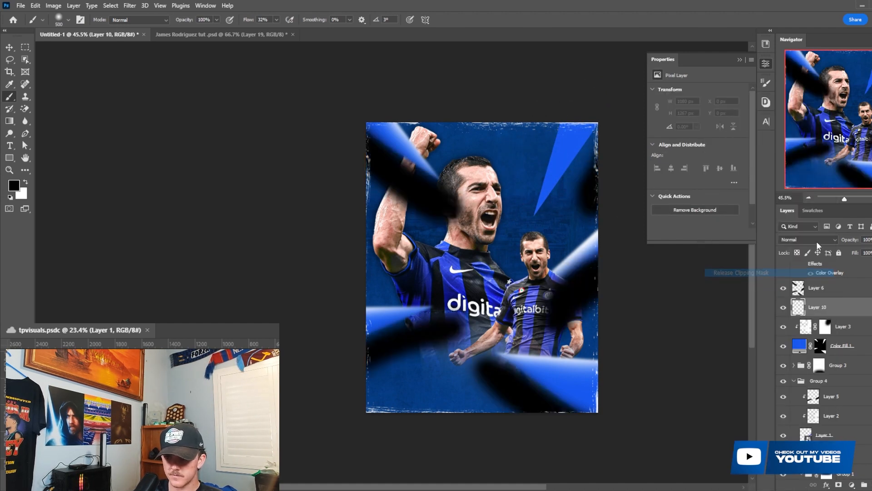
key(ctrl+z)
scroll(522, 146, up, 1)
key(x)
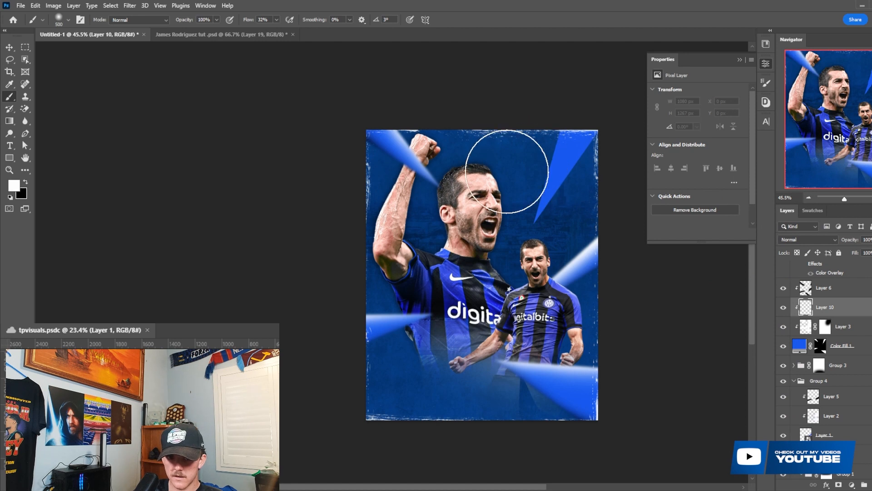
- Undo the oversized stroke, reduce the brush to 150 px and paint a white highlight along the upper-right wedge's left edge
key(ctrl+z)
key(bracketleft)
key(bracketleft)
key(bracketleft)
key(bracketleft)
key(bracketleft)
key(bracketleft)
key(bracketleft)
key(bracketleft)
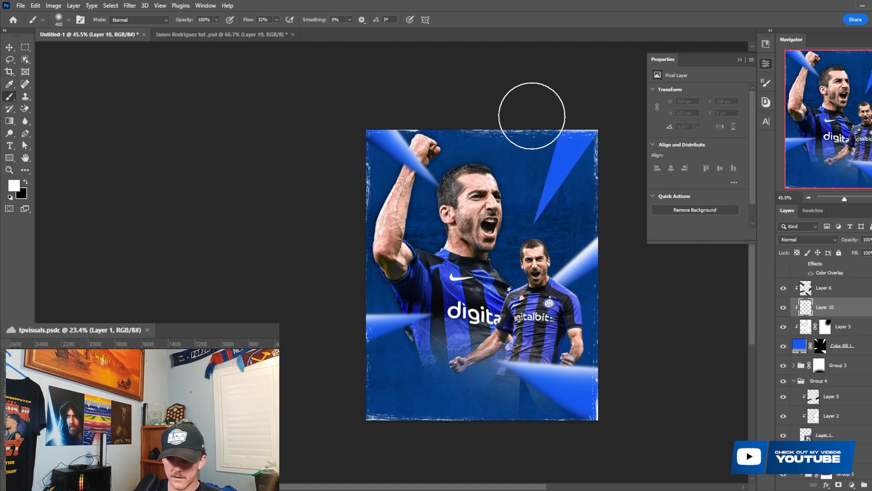
key(bracketright)
key(bracketright)
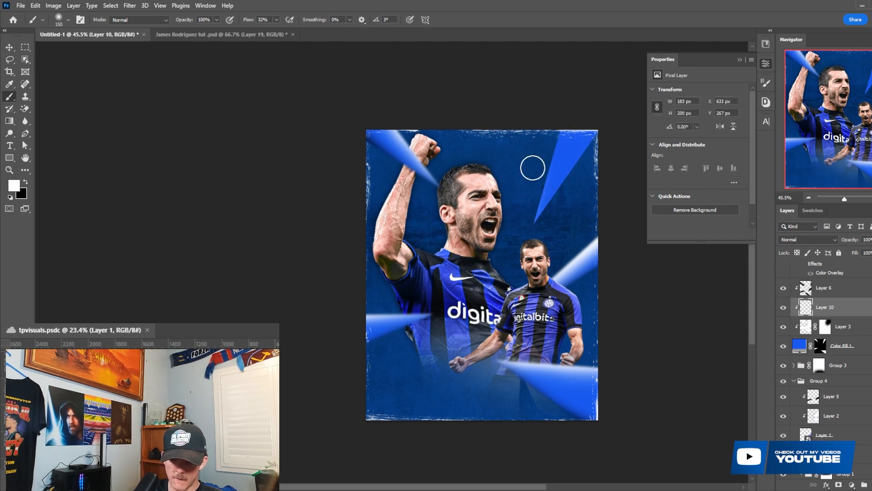
drag(559, 119, 524, 207)
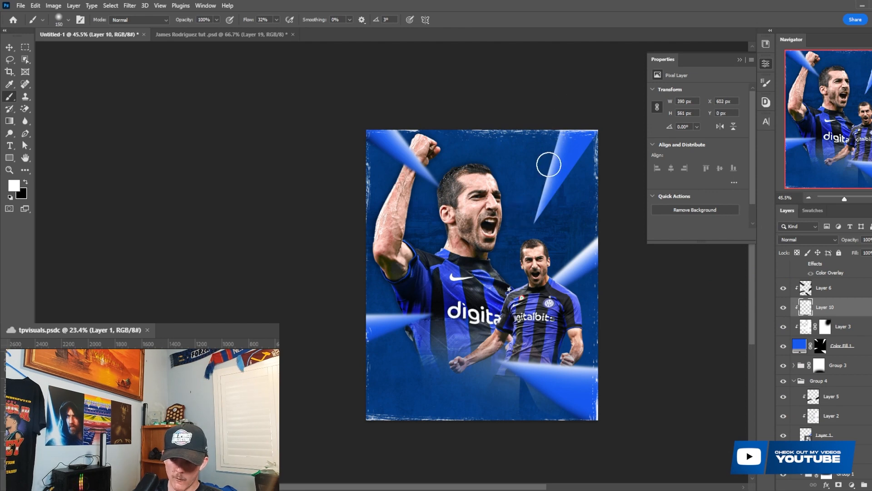
- Paint black shading along the upper-right wedge's right edge on Layer 10 with the 150 px brush
key(x)
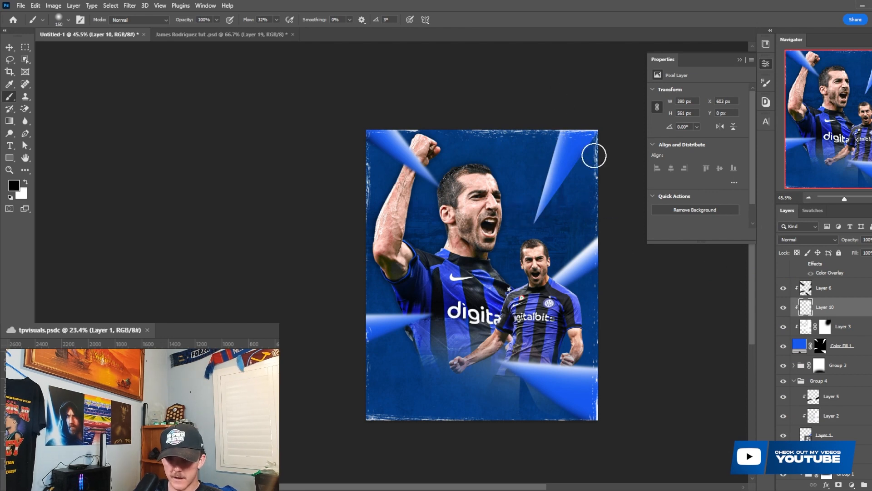
scroll(553, 203, up, 2)
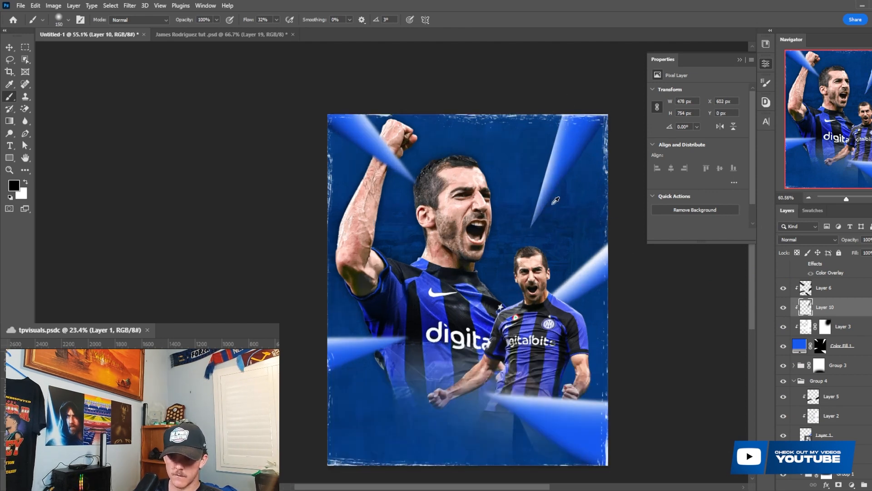
scroll(555, 200, up, 1)
key(x)
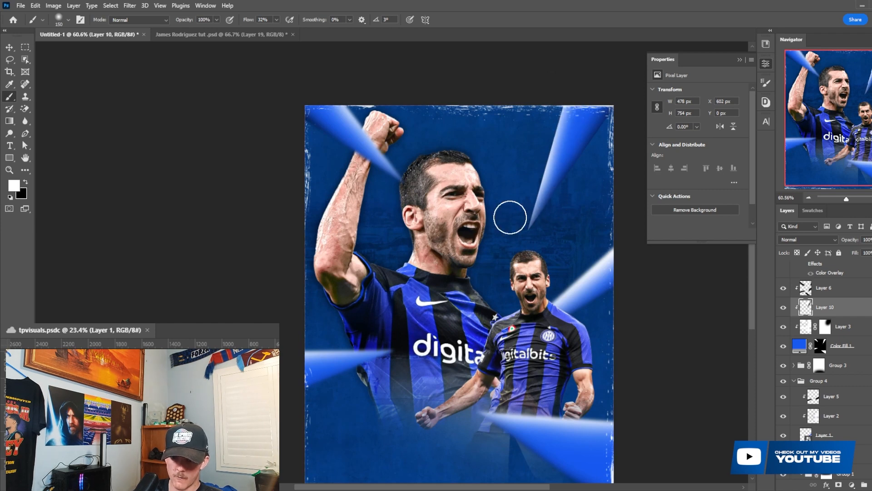
- Duplicate Color Fill 1 above Layer 6 and clip Layers 3, 10 and 6 to the original Color Fill 1 again
drag(847, 346, 838, 278)
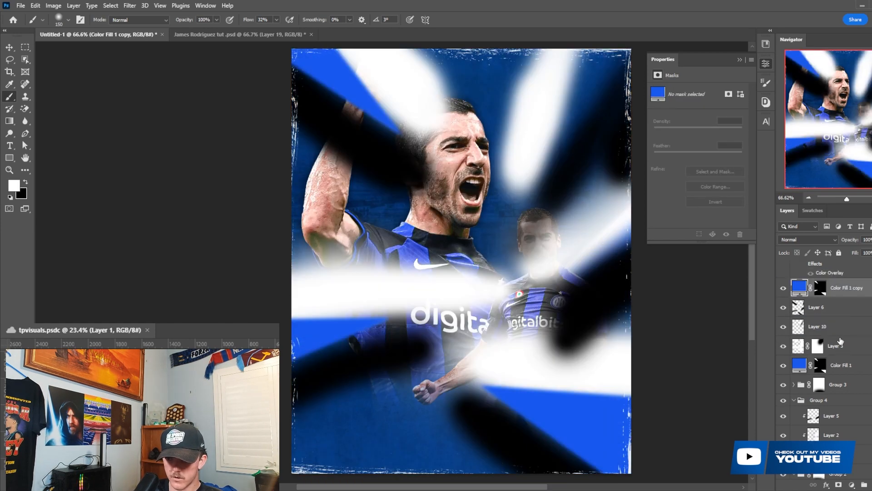
click(840, 334)
click(842, 349)
shift+click(838, 306)
right_click(838, 305)
click(788, 273)
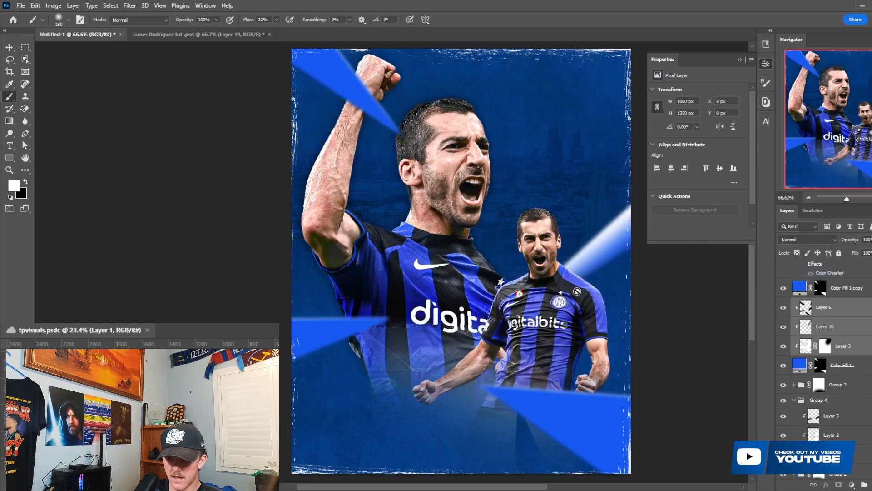
- Clear the copied wedges from Color Fill 1 copy's mask, making the mask entirely black
scroll(804, 294, down, 1)
click(821, 293)
key(ctrl+i)
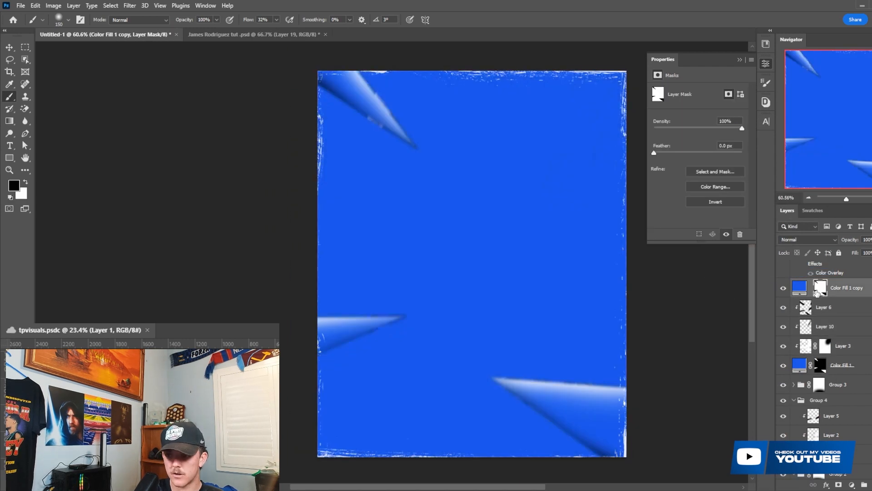
key(ctrl+i)
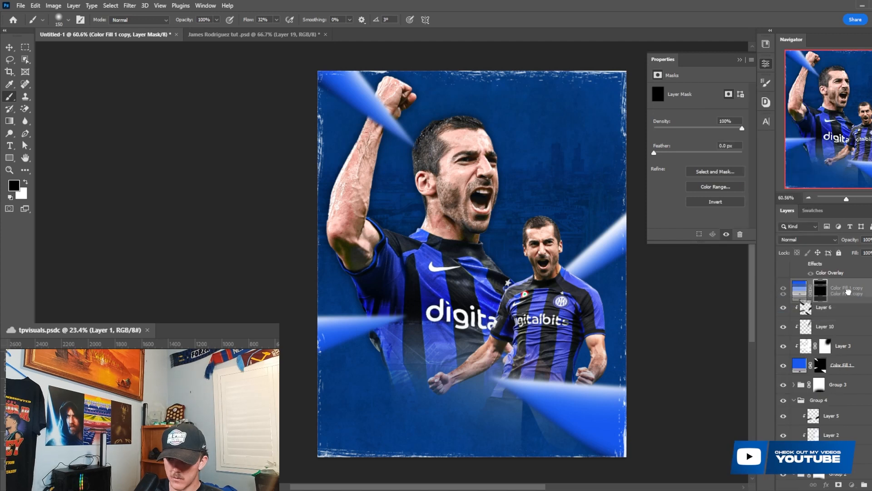
- Draw a wider wedge with the Pen tool in the upper-right corner and reveal it in white on Color Fill 1 copy's mask
scroll(840, 295, up, 1)
key(p)
click(534, 67)
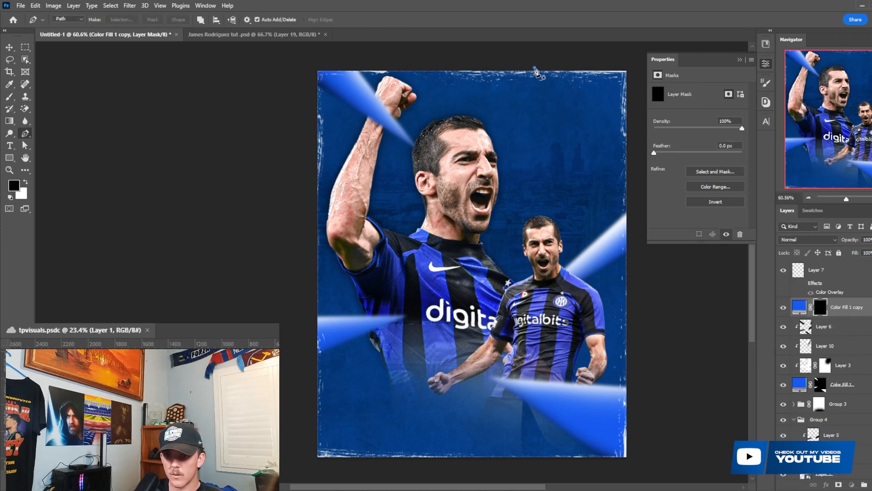
key(ctrl+z)
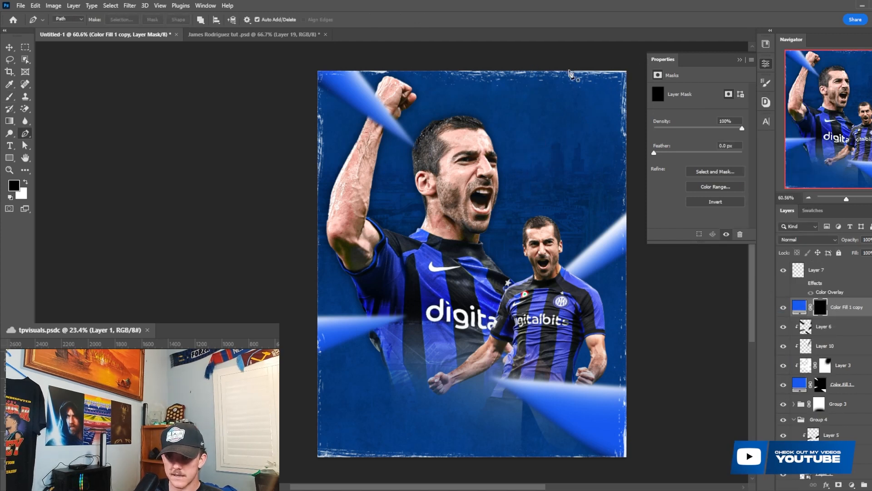
click(640, 58)
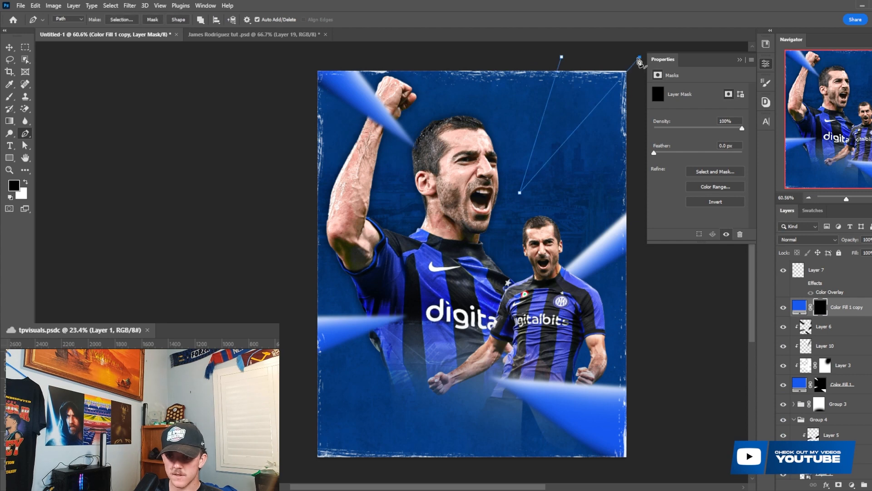
click(121, 20)
click(500, 134)
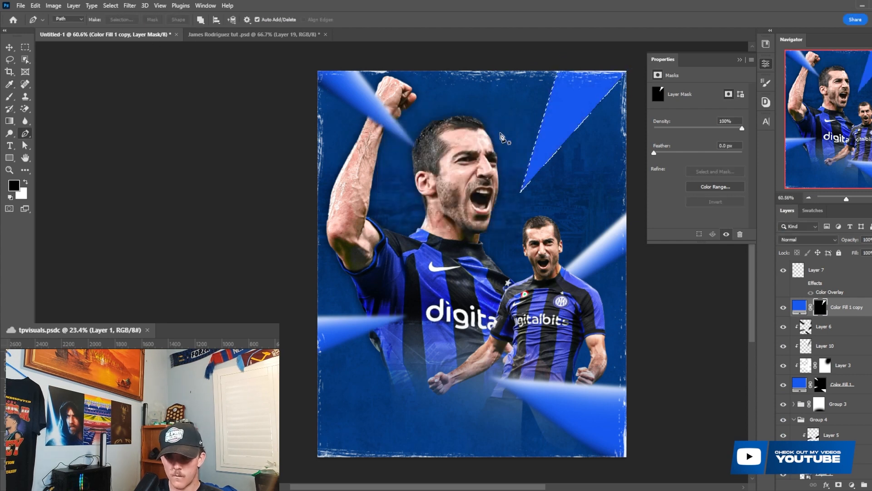
key(ctrl+d)
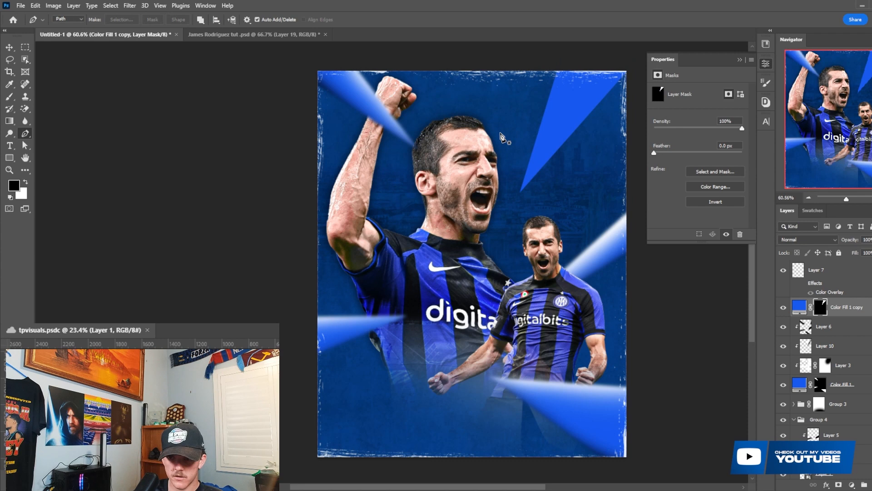
- Apply a Gaussian Blur with a 5.6 pixel radius to Color Fill 1 copy's mask to soften the wedge's edges
click(129, 5)
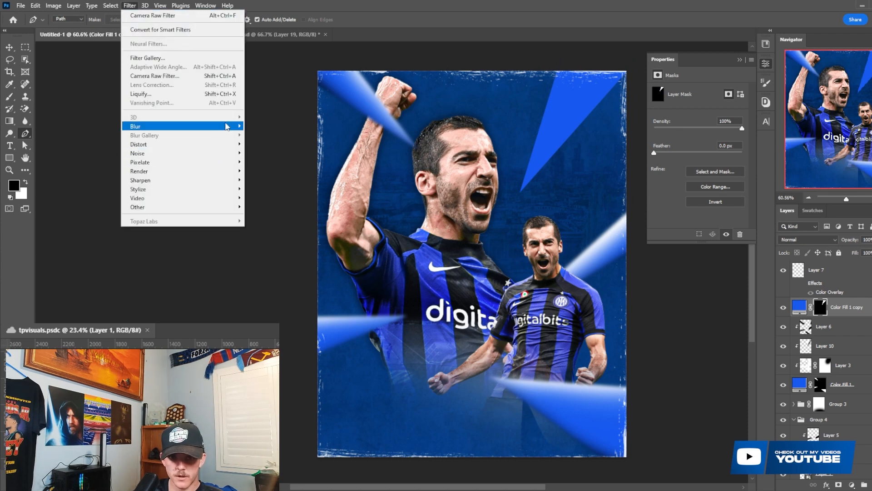
mouse_move(228, 127)
click(284, 163)
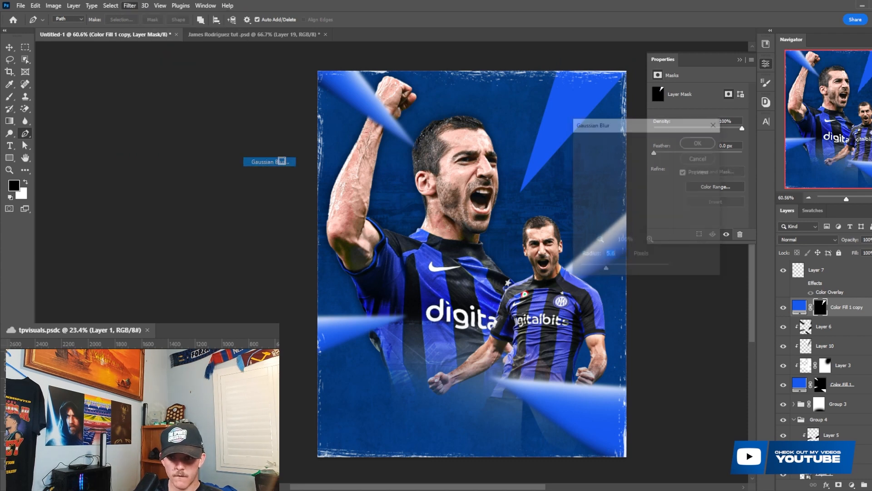
click(698, 142)
- On a new layer clipped to Color Fill 1 copy, paint a white highlight and black shading along the wedge's edges at 150 px
key(ctrl+alt+shift+n)
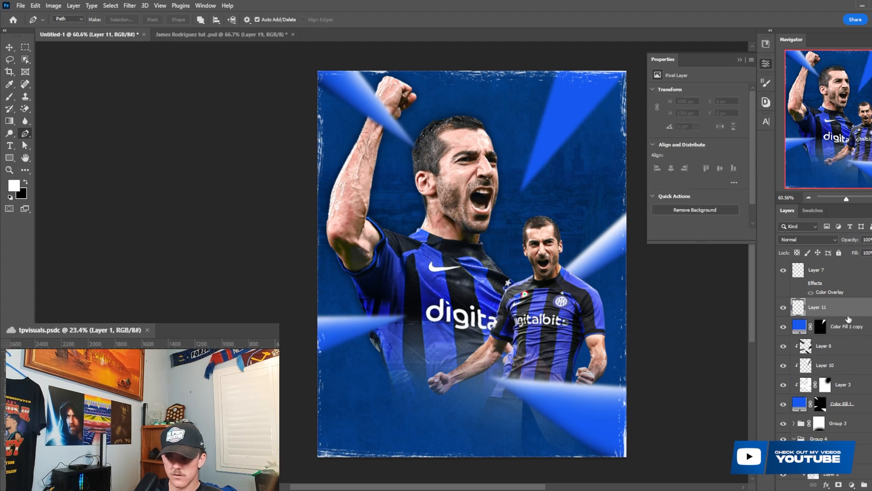
right_click(851, 310)
click(789, 272)
scroll(558, 174, up, 1)
key(x)
key(b)
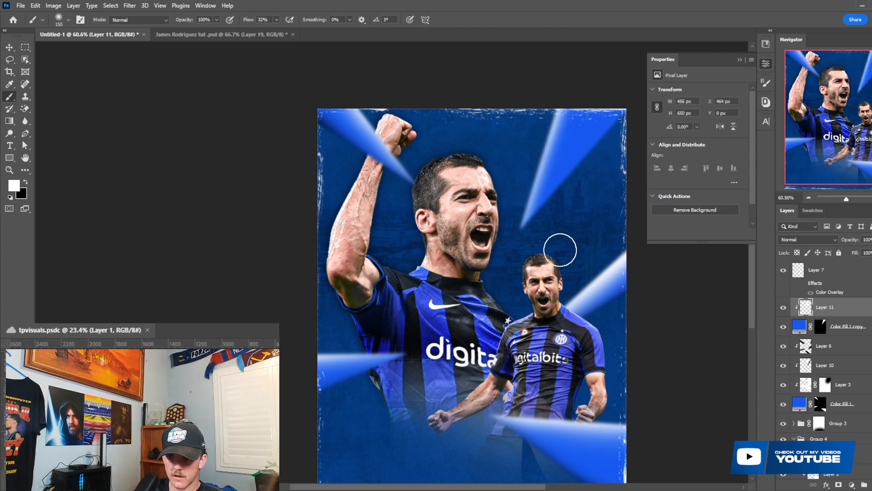
key(x)
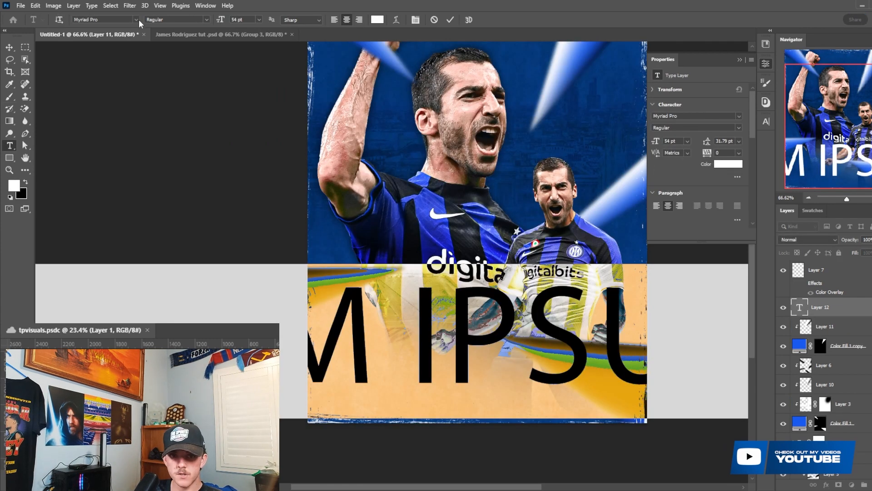
- Set the new text's font to Monument Extended Ultrabold and replace the placeholder with the pasted name Henrikh
click(139, 22)
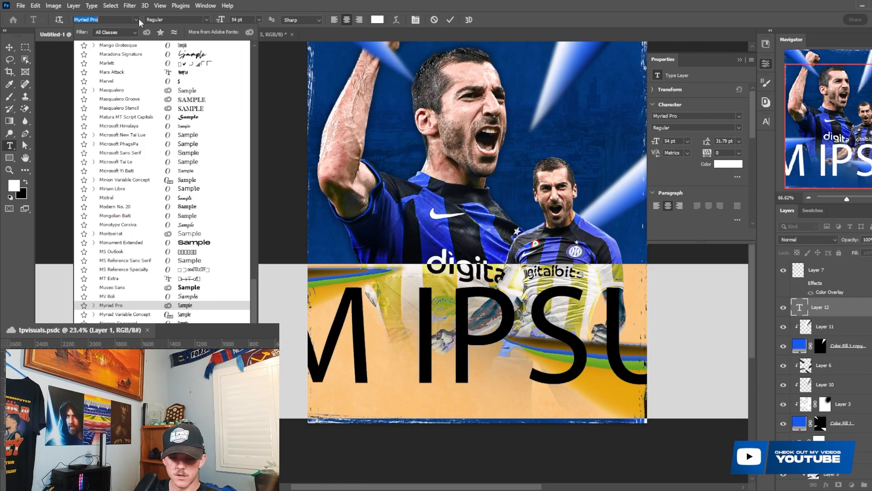
text(monu)
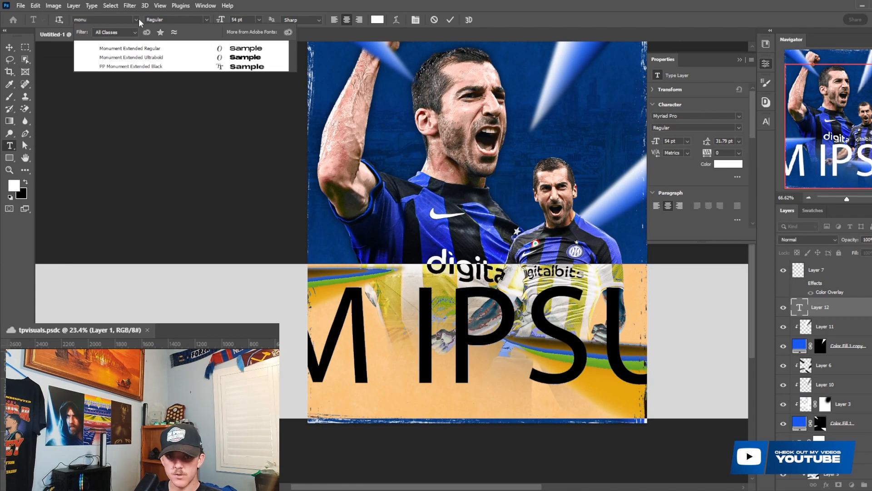
click(131, 57)
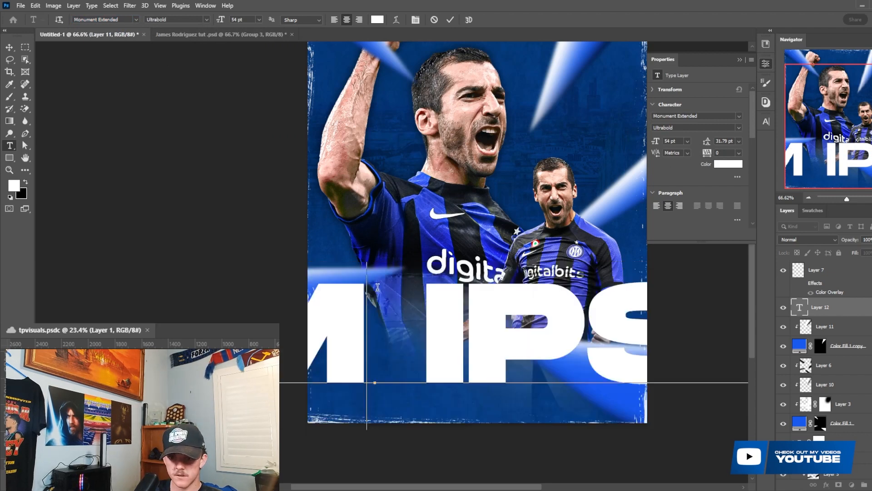
double_click(381, 294)
key(ctrl+a)
text(HENRIKH)
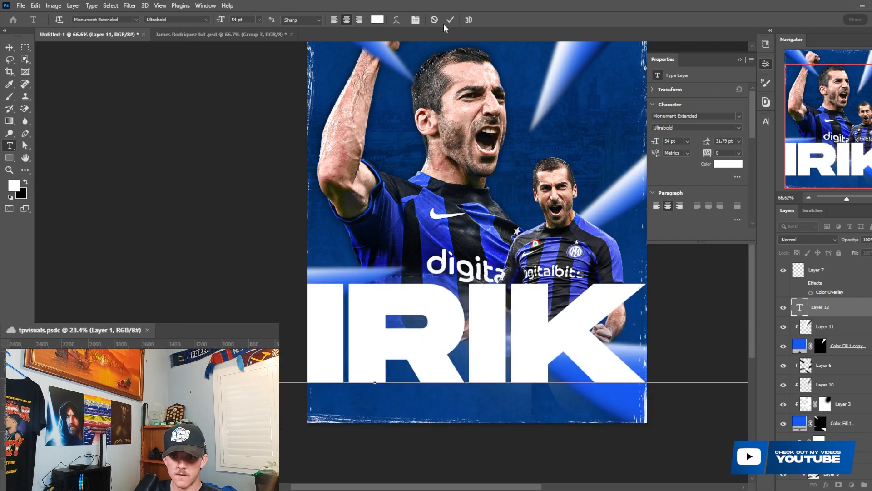
click(450, 19)
- Scale the Henrikh text down to 10.52 pt and place it in the poster's lower-left area
key(ctrl+t)
drag(376, 429, 478, 366)
key(Return)
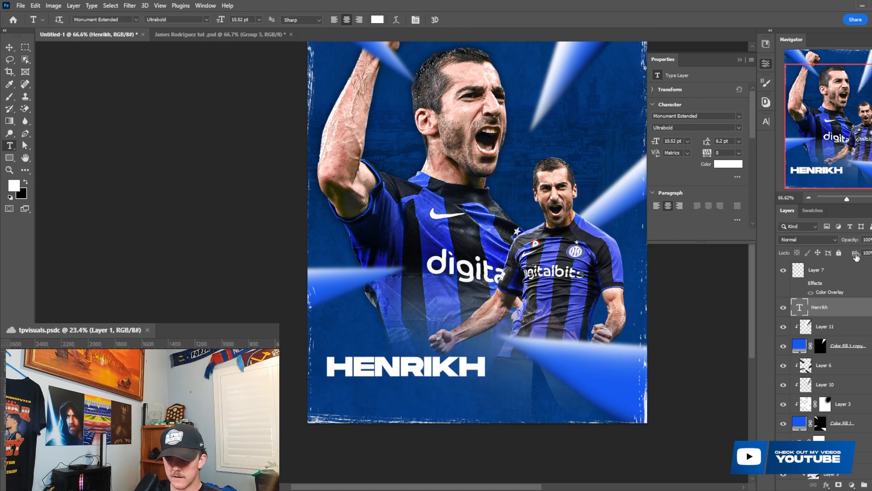
- Set the Henrikh text layer's fill to 0% and add a light blue Color Overlay at 100% opacity
drag(857, 256, 811, 257)
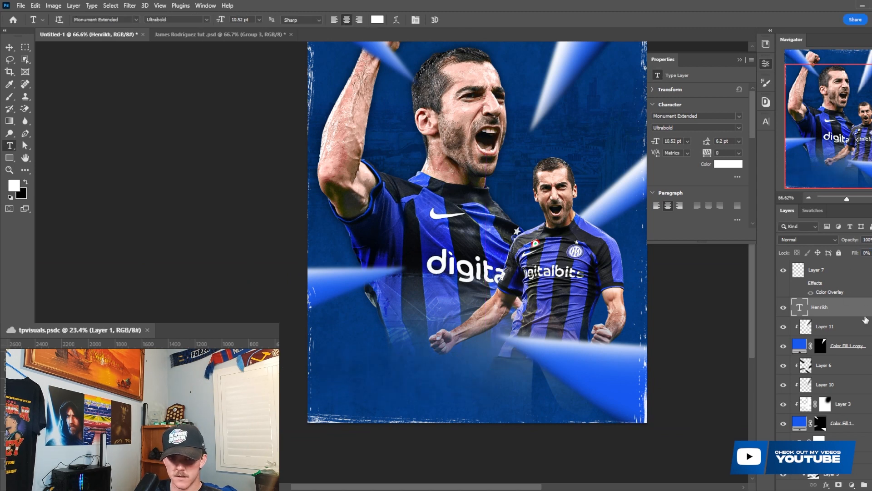
double_click(865, 320)
click(72, 297)
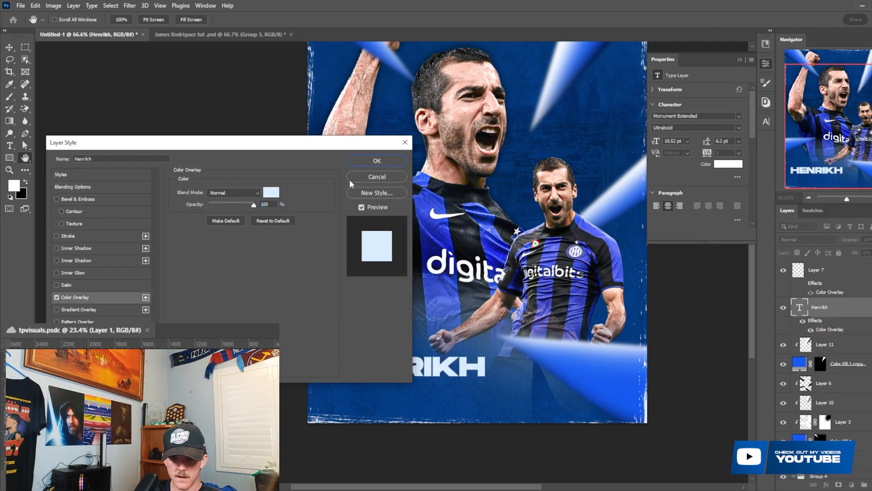
click(376, 161)
- Scale the Henrikh text down to 9.74 pt, keeping it in the poster's lower-left area
key(ctrl+t)
drag(486, 353, 476, 355)
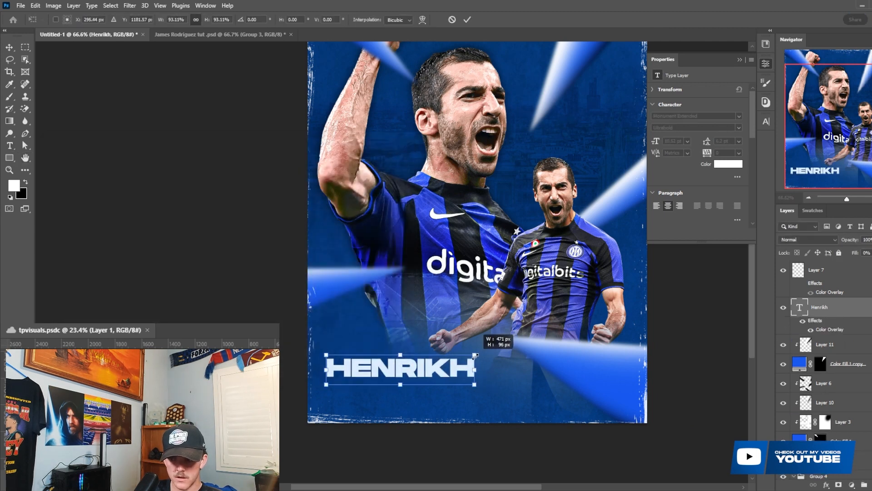
key(Return)
key(t)
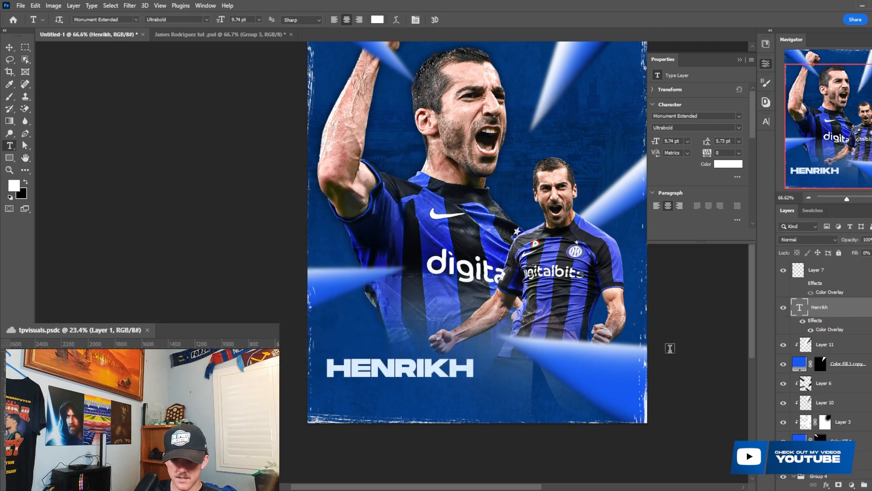
- Lower the Henrikh text layer's opacity to 80%
scroll(511, 330, up, 1)
scroll(601, 328, up, 1)
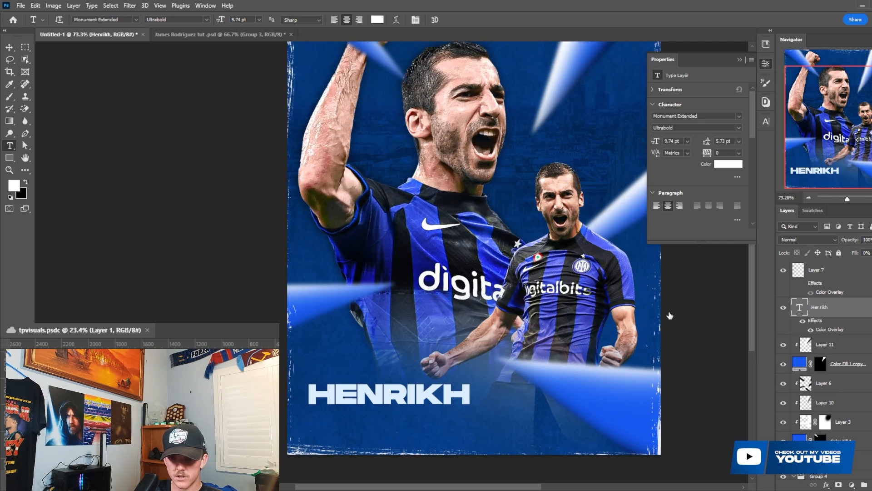
click(376, 162)
drag(847, 240, 839, 238)
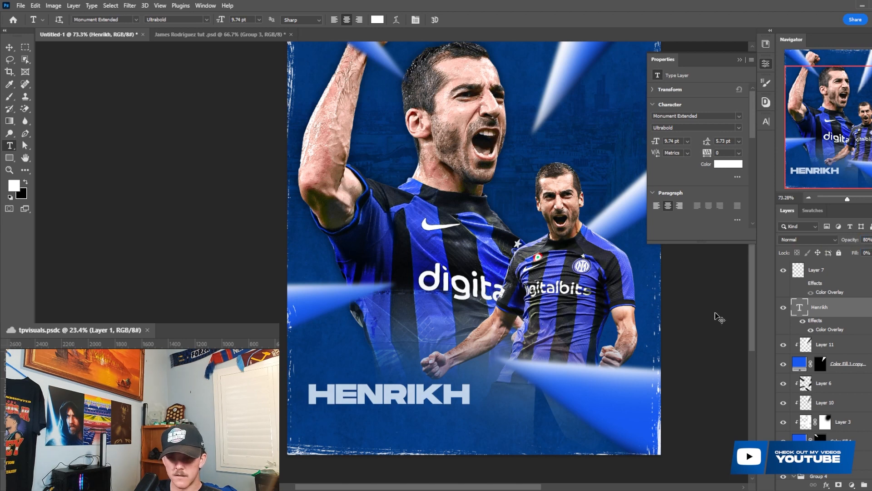
- Duplicate the Henrikh text layer and replace the copy's text with the pasted surname Mkhitaryan
key(ctrl+j)
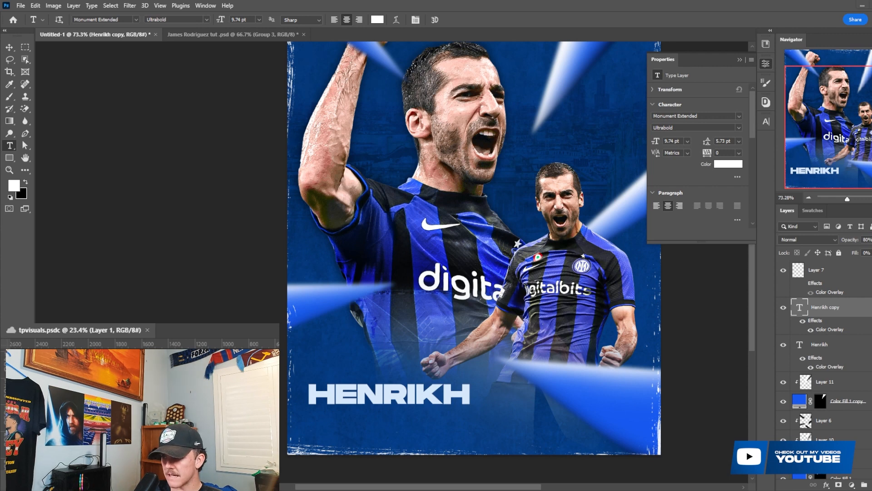
double_click(801, 308)
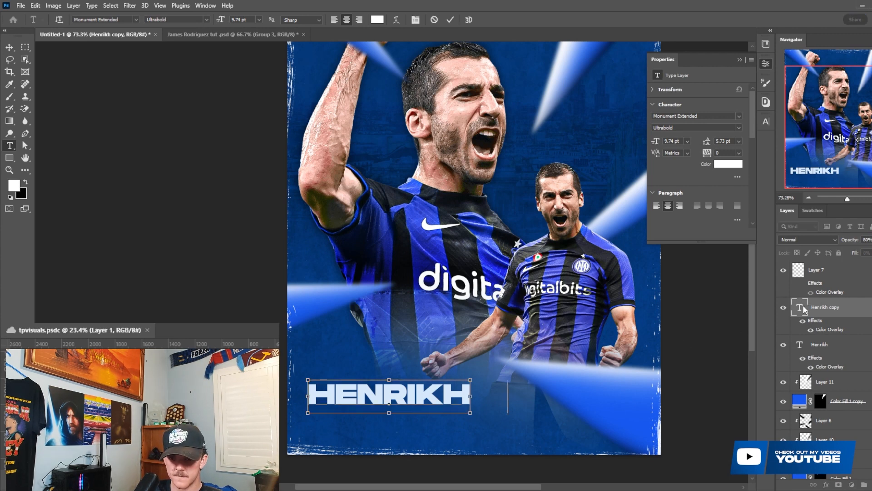
text(MKHITARYAN)
click(450, 19)
- Scale the Mkhitaryan text down to 3.28 pt and place it directly under Henrikh, aligned with its left edge
key(ctrl+t)
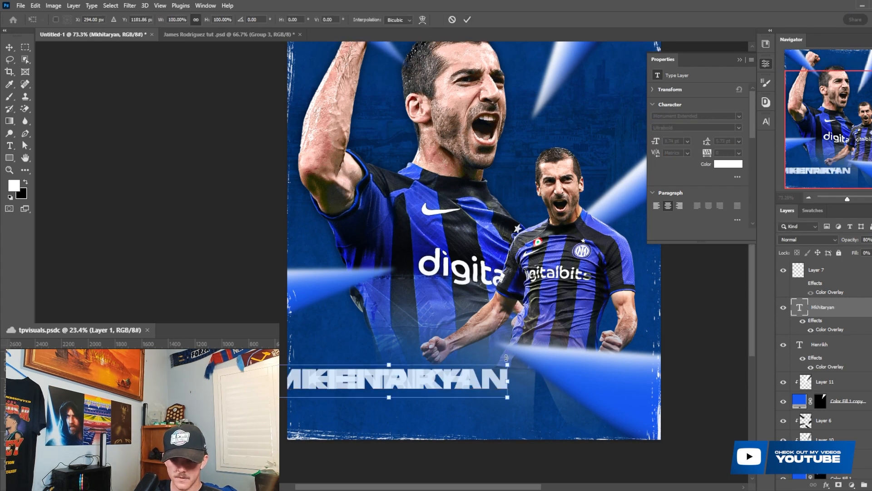
drag(507, 366, 346, 384)
drag(337, 391, 376, 397)
key(Return)
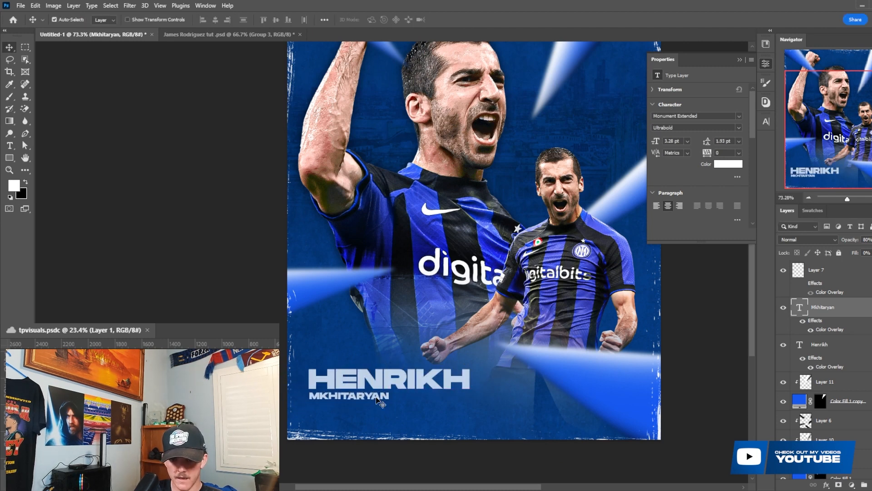
- Hide the Color Overlay on both name text layers and set their opacity and fill to 100%
shift+click(852, 349)
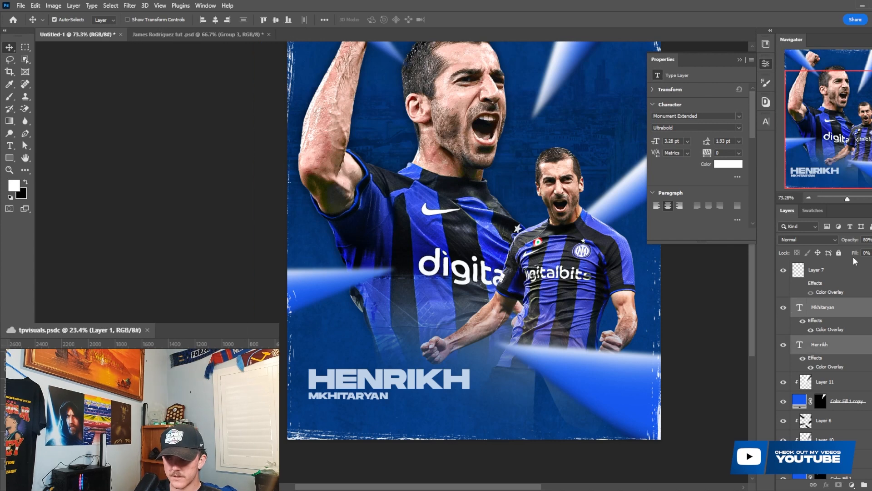
click(811, 366)
click(811, 330)
click(813, 210)
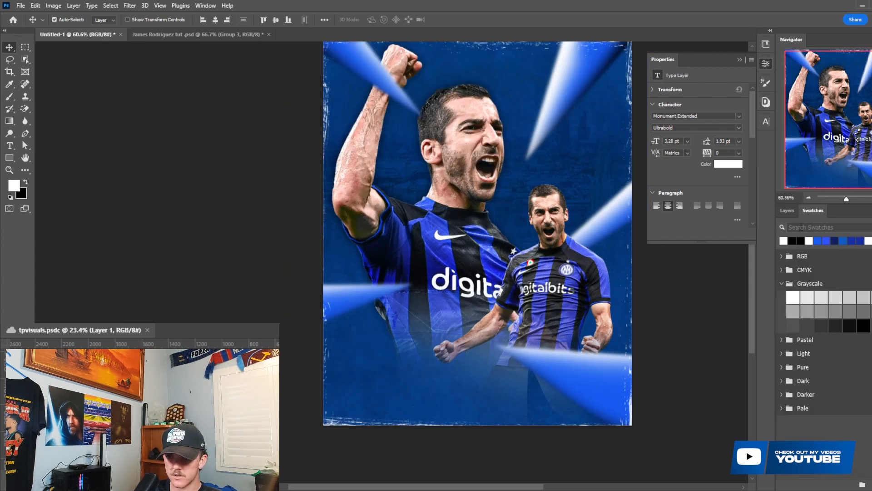
click(788, 210)
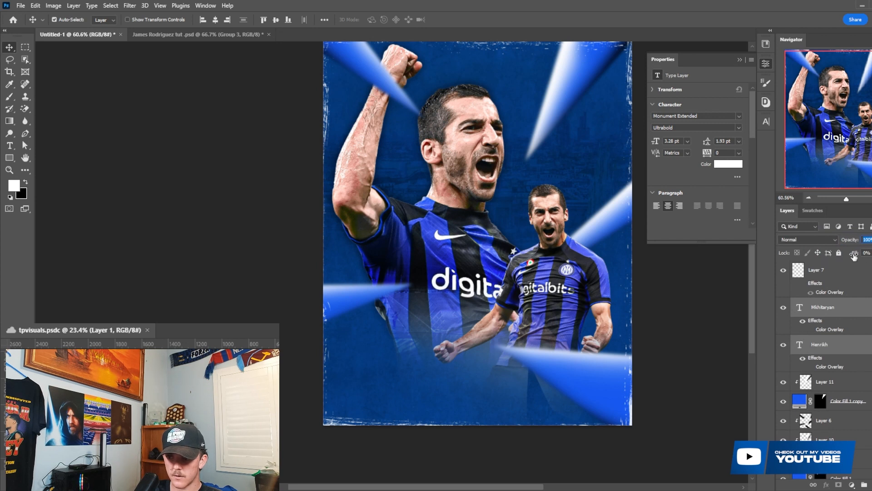
drag(855, 255, 871, 255)
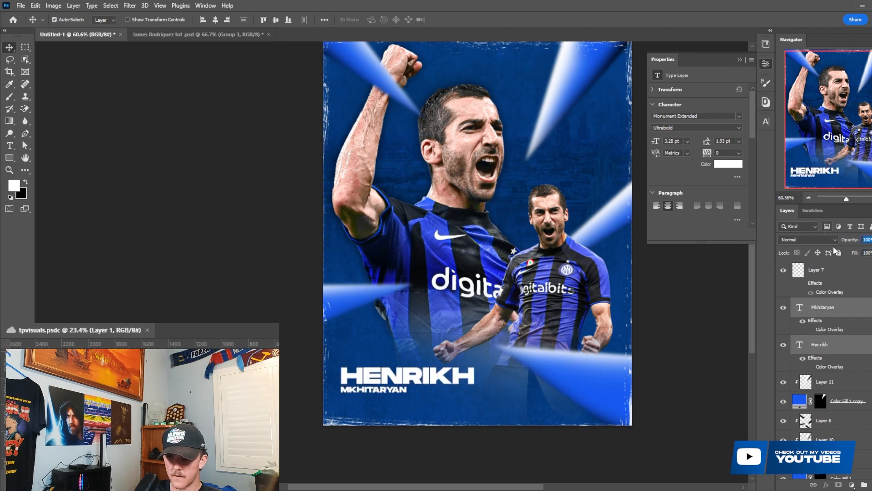
- Scale both name texts down slightly together and shift them a little lower on the poster
key(ctrl+t)
drag(475, 367, 469, 369)
drag(448, 373, 448, 379)
key(Return)
scroll(450, 380, up, 2)
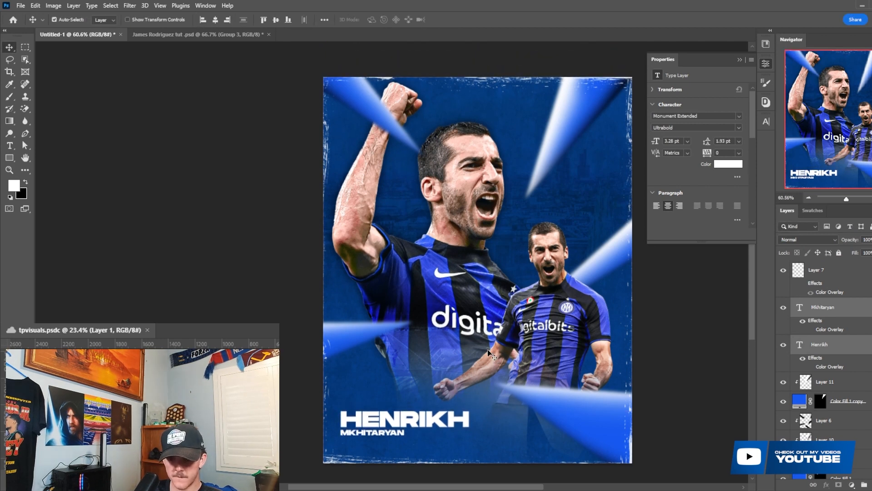
scroll(495, 380, up, 1)
scroll(832, 403, down, 3)
scroll(831, 386, up, 2)
- Add a Solid Color fill layer above Layer 11 using the blue swatch 0c58f1
click(821, 328)
click(823, 309)
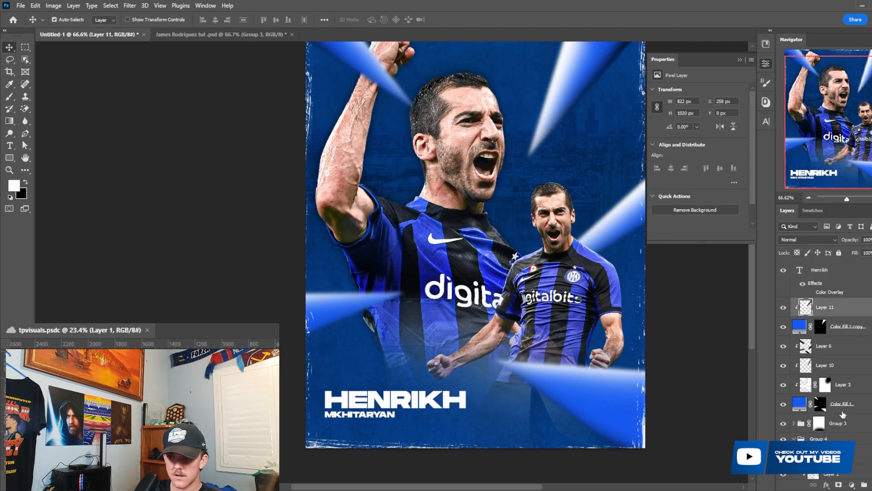
click(852, 485)
click(845, 326)
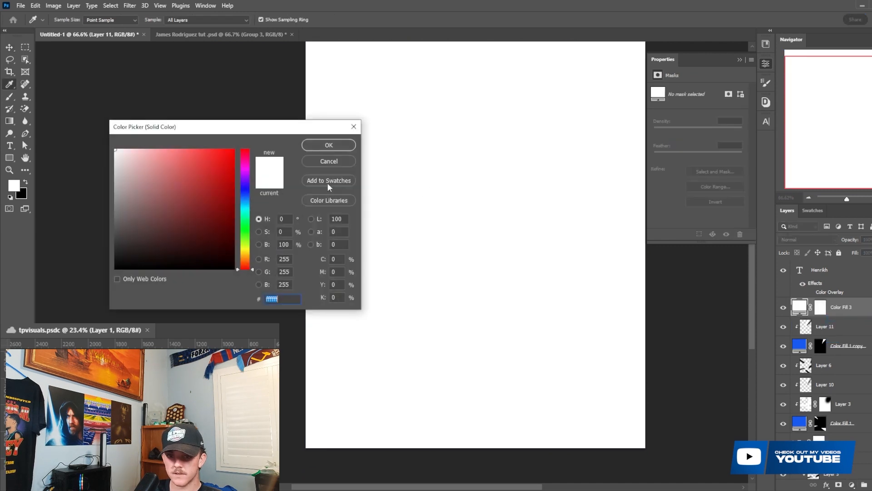
click(812, 210)
click(817, 239)
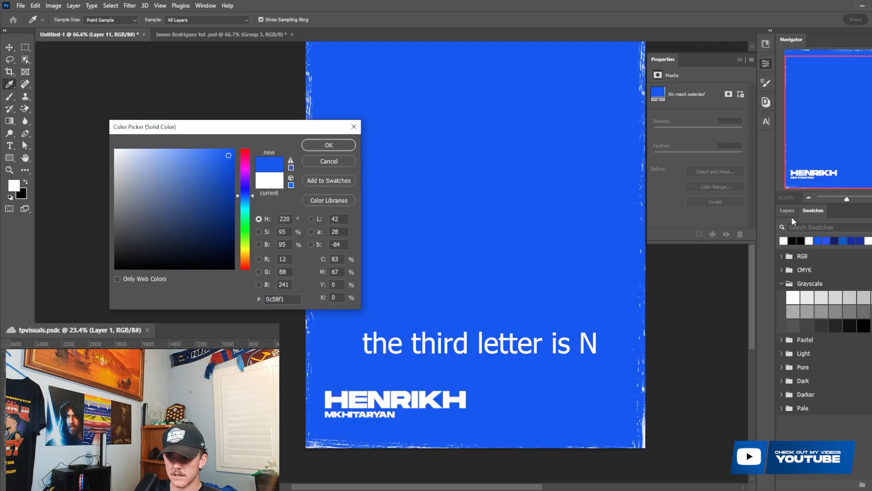
click(788, 211)
click(332, 148)
- Fill Color Fill 3's layer mask with black to hide the blue fill
click(821, 308)
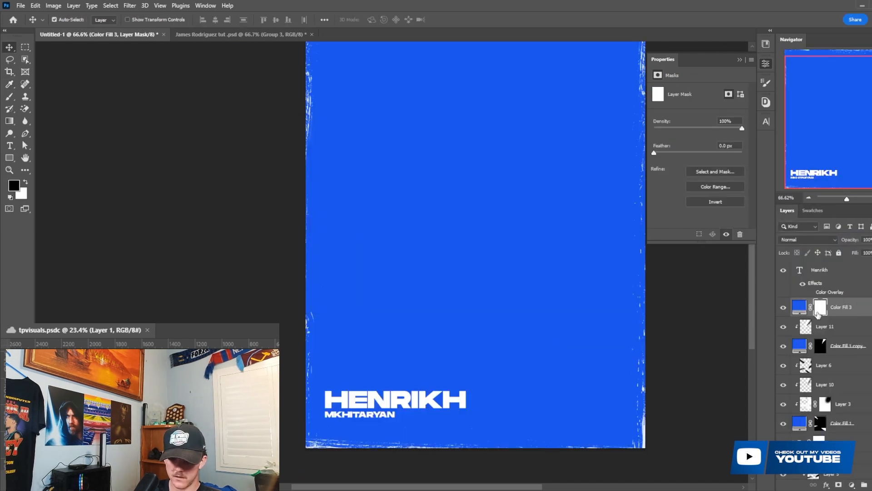
key(x)
key(alt+BackSpace)
scroll(453, 401, down, 1)
- Outline a thin wedge below the name at the poster's bottom edge with the Pen tool and reveal it on Color Fill 3's mask
key(p)
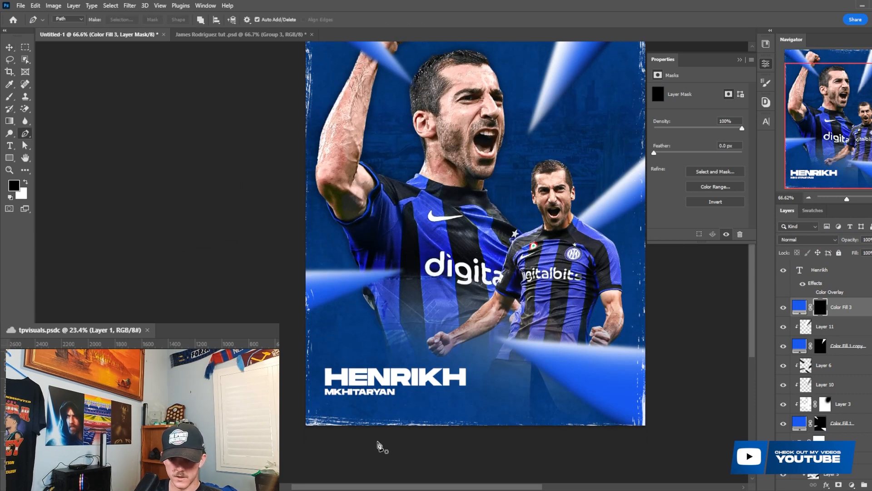
click(322, 434)
click(488, 407)
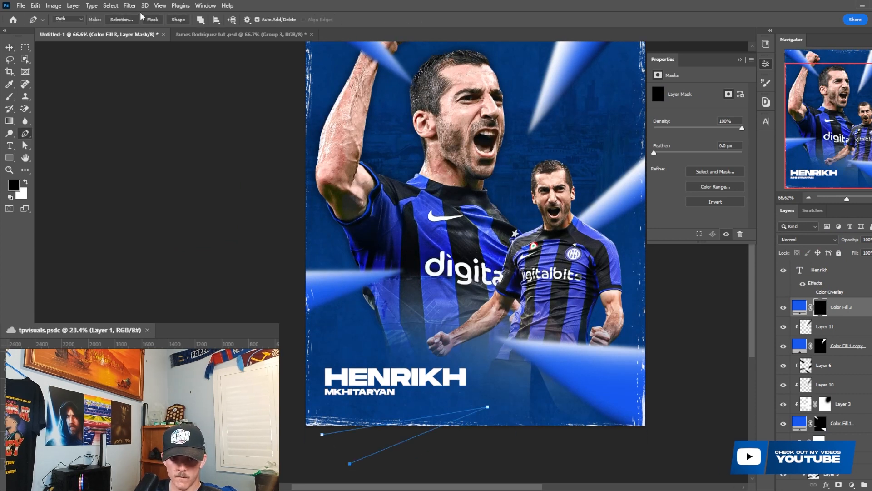
click(122, 20)
click(511, 139)
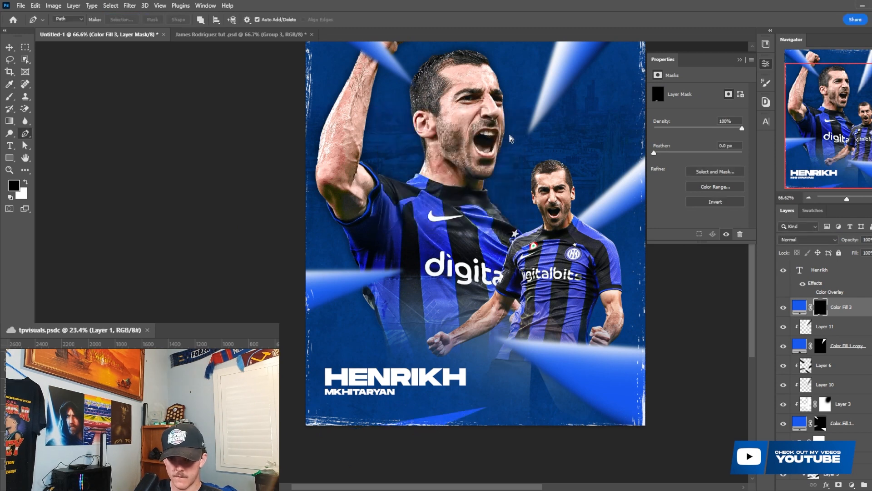
- Reapply the last-used Gaussian Blur to Color Fill 3's mask to soften the bottom wedge
click(130, 6)
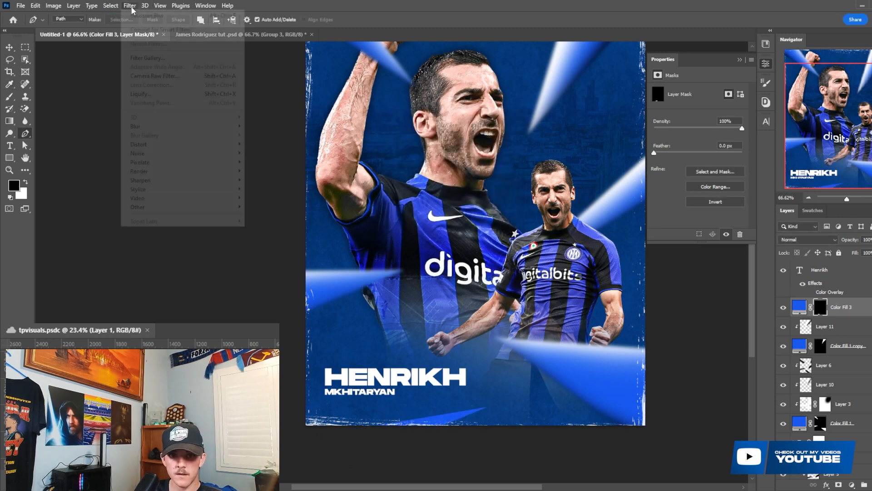
click(159, 16)
scroll(436, 232, up, 2)
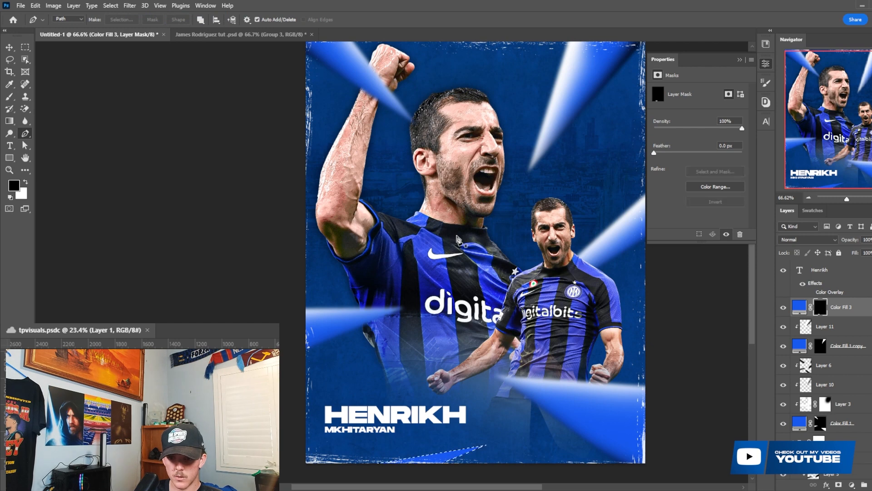
scroll(632, 325, up, 3)
scroll(631, 326, down, 3)
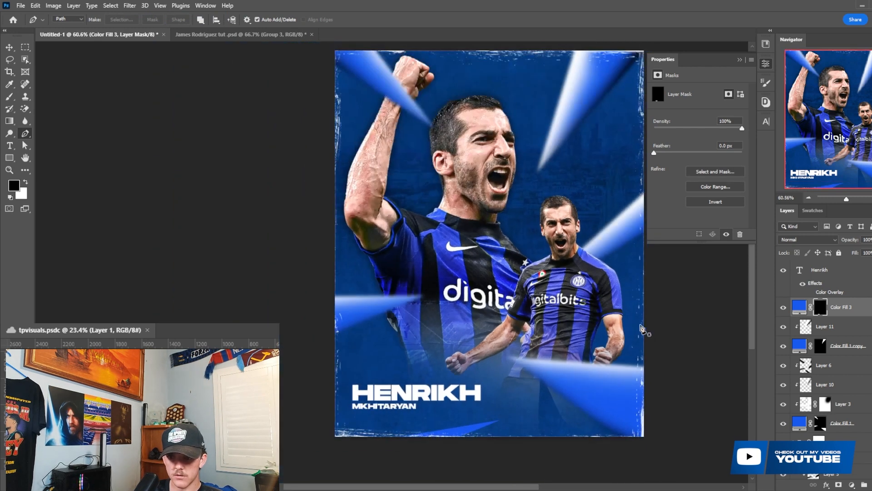
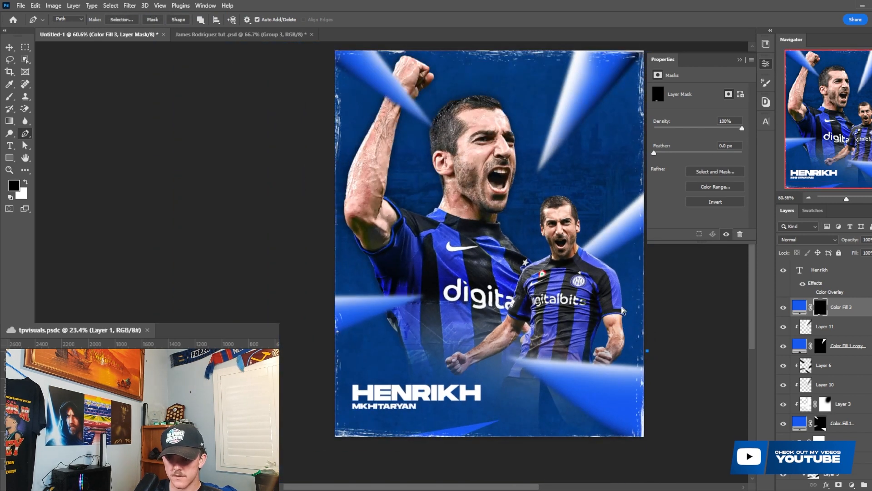
- Turn the wedge path at the poster's right edge beside the smaller player's fist into a selection and reveal it on Color Fill 3's mask
click(121, 20)
click(505, 149)
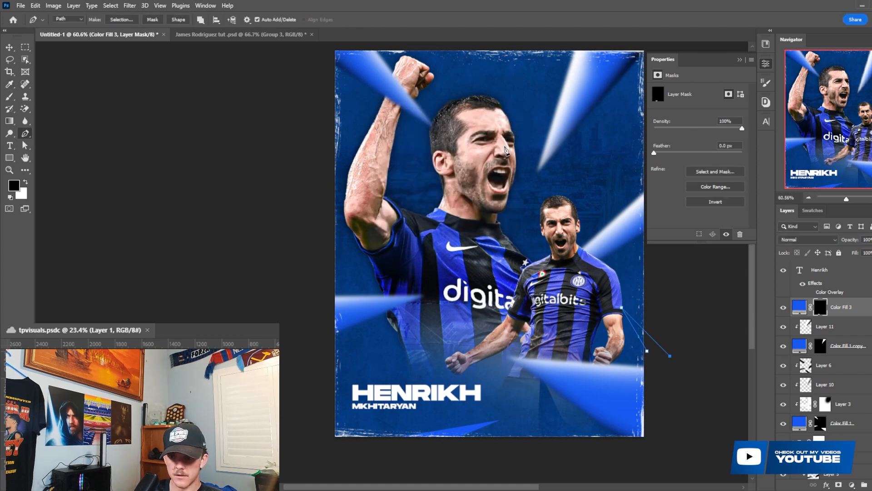
click(128, 20)
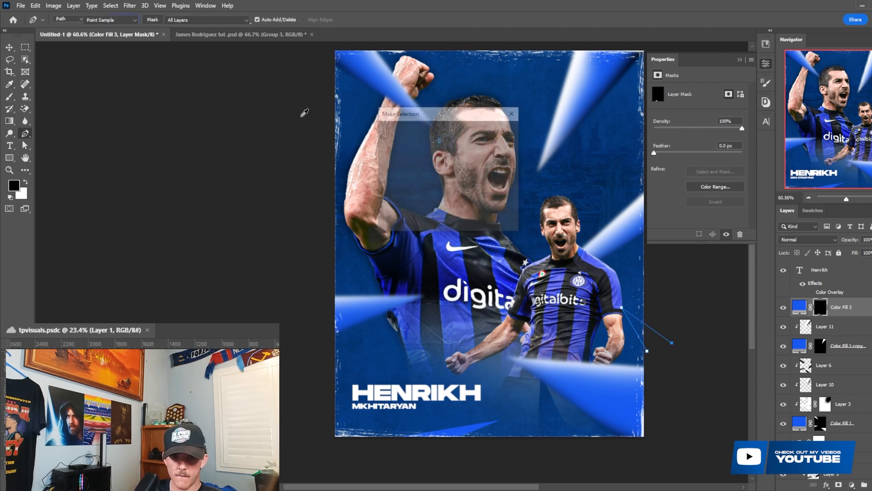
click(501, 136)
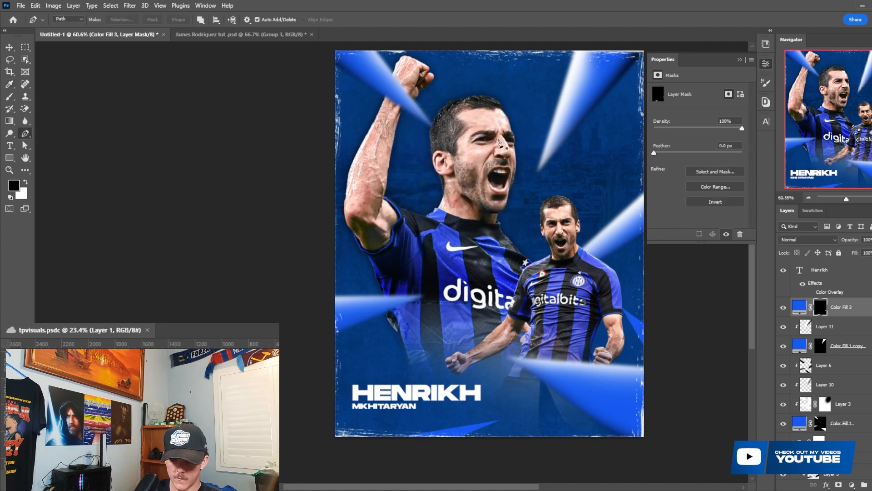
- Try to reveal a wedge running from the poster's left edge across the larger player's elbow on Color Fill 3's mask
scroll(455, 155, up, 1)
click(318, 199)
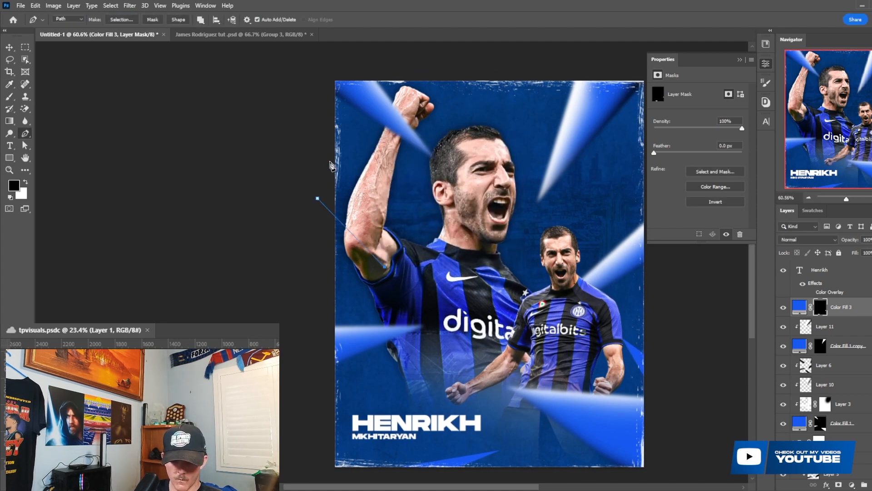
click(314, 151)
click(122, 19)
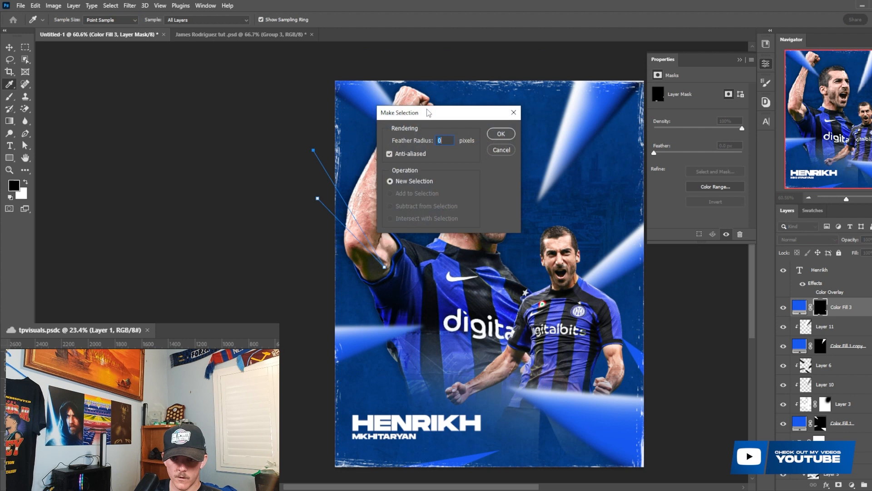
click(501, 132)
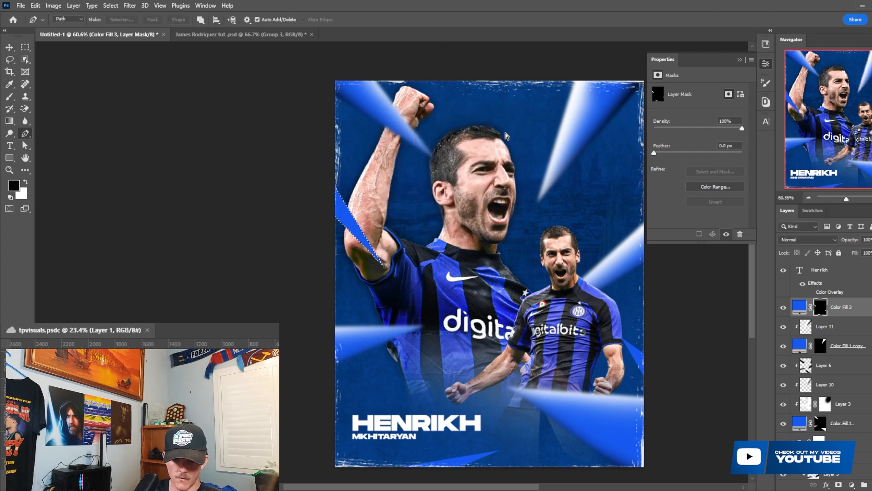
key(alt+BackSpace)
key(ctrl+d)
- Outline a narrow wedge at the poster's left edge pointing up behind the larger player's elbow and reveal it on Color Fill 3's mask
click(332, 303)
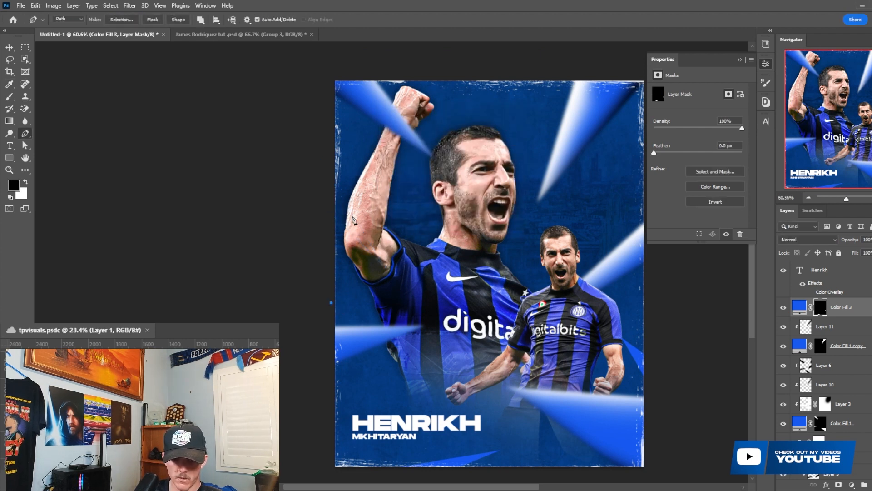
click(121, 19)
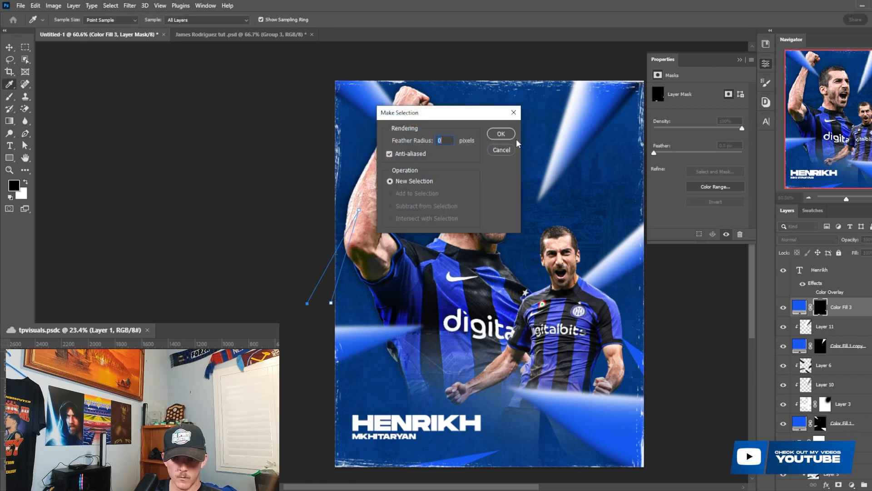
click(504, 135)
key(ctrl+BackSpace)
key(ctrl+d)
- Outline a thin wedge at the poster's right edge below the upper corner beam and reveal it on Color Fill 3's mask
scroll(504, 135, down, 5)
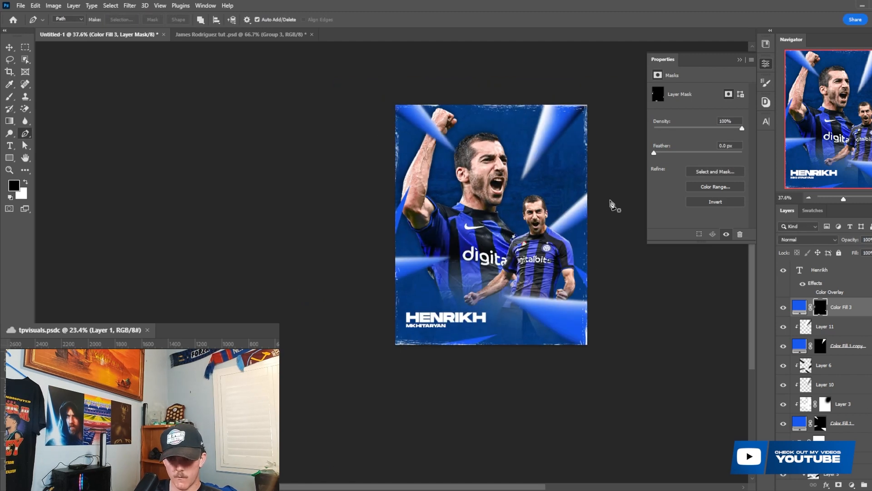
scroll(610, 200, up, 4)
scroll(604, 174, up, 1)
click(610, 195)
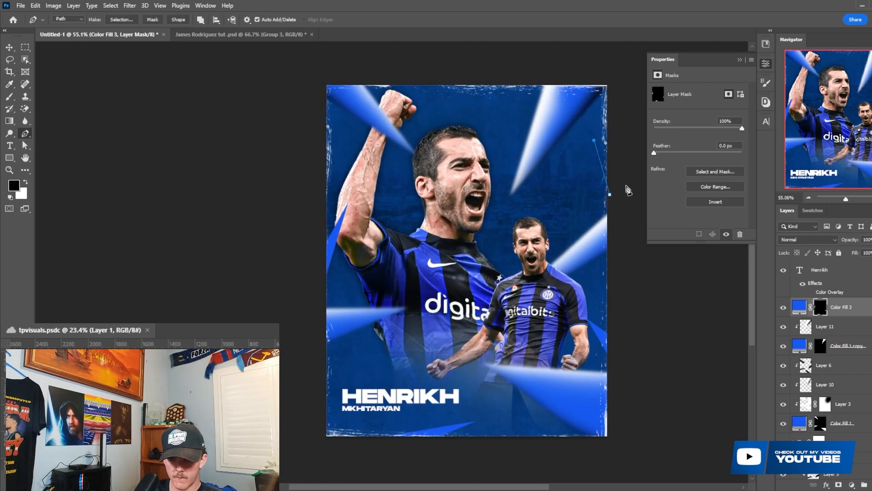
click(121, 20)
click(504, 135)
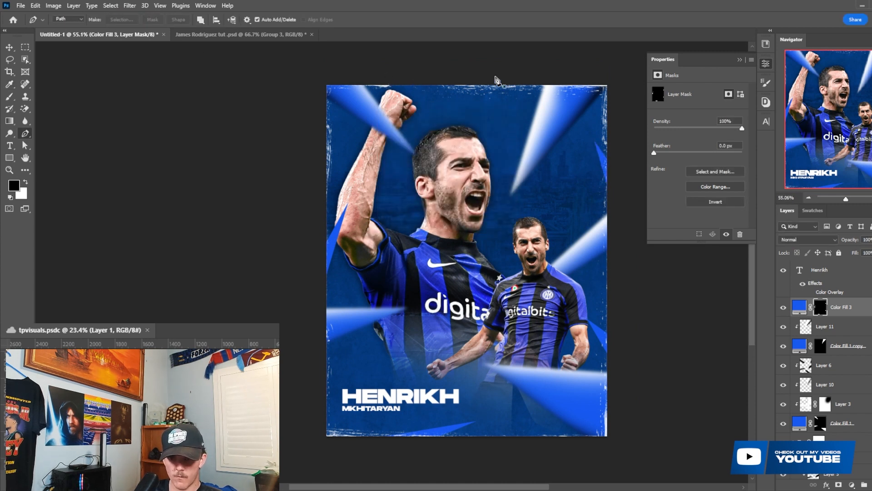
- Outline a thin wedge at the poster's top edge above the larger player's head and reveal it on Color Fill 3's mask
click(496, 76)
click(121, 20)
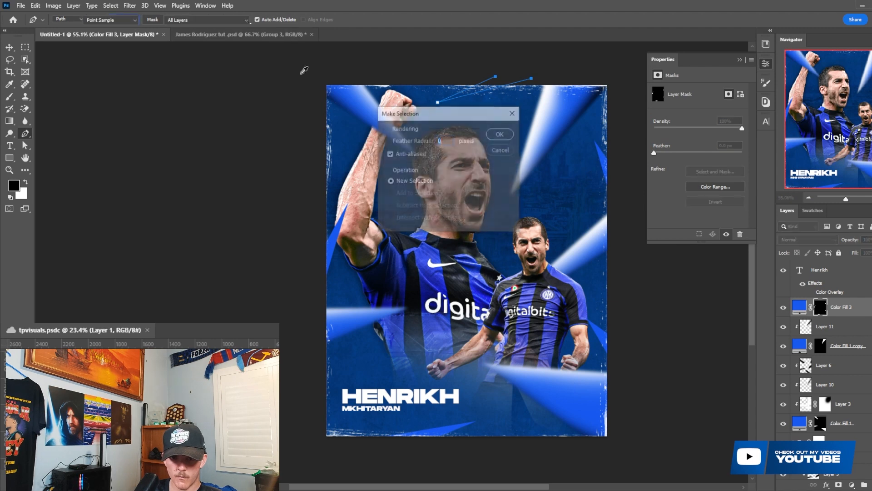
click(502, 135)
key(ctrl+BackSpace)
key(ctrl+d)
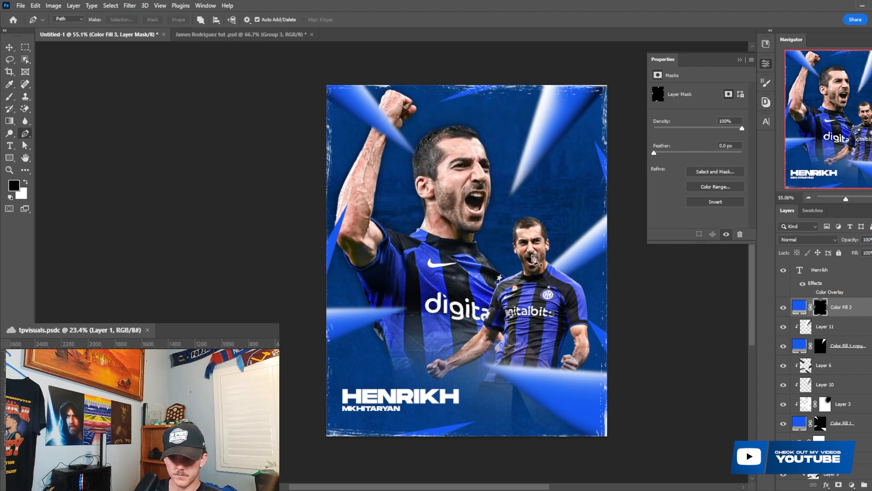
- Reapply the last-used Gaussian Blur to Color Fill 3's mask to soften the new edge wedges
scroll(550, 312, up, 1)
click(130, 6)
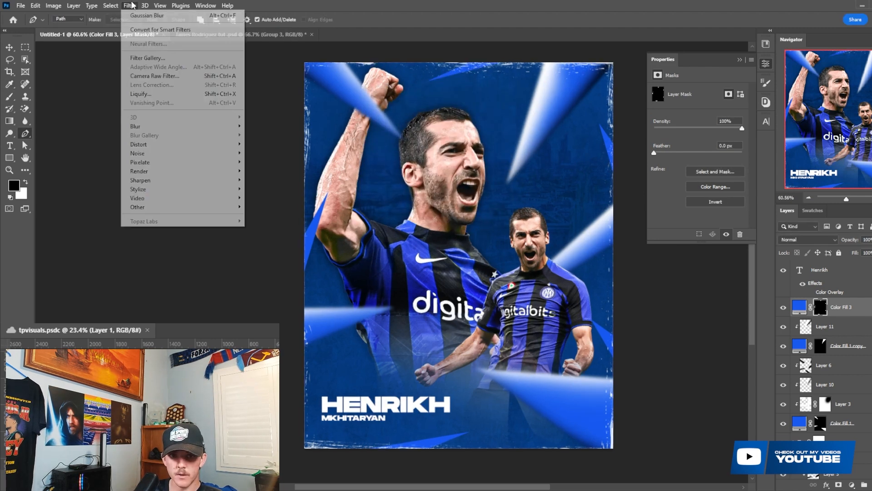
click(141, 17)
- Paint a large white glow behind the players with a soft 1000 px brush on a new layer above Layer 8, blended as Overlay
scroll(504, 237, up, 1)
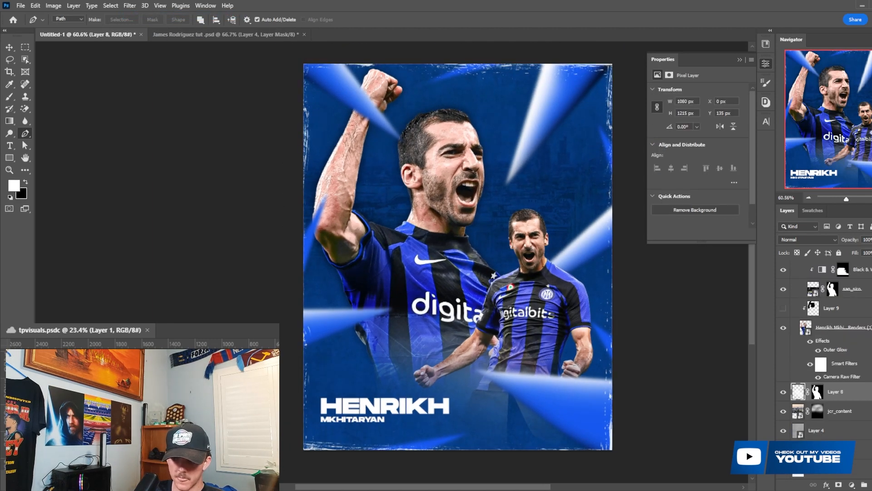
key(ctrl+shift+alt+n)
key(b)
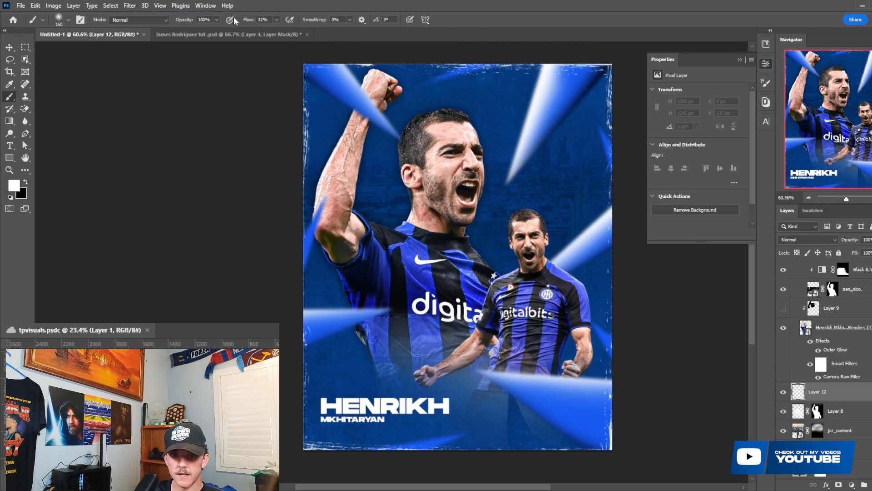
key(bracketright)
key(bracketright)
key(bracketright)
key(bracketright)
key(bracketright)
key(bracketright)
key(bracketright)
key(bracketright)
key(bracketright)
key(bracketright)
key(bracketright)
key(bracketright)
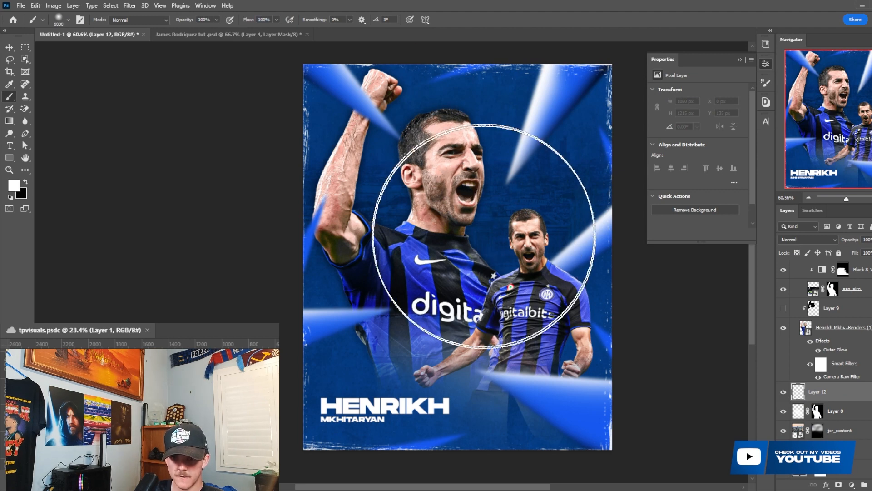
click(466, 229)
key(bracketleft)
click(467, 229)
click(467, 218)
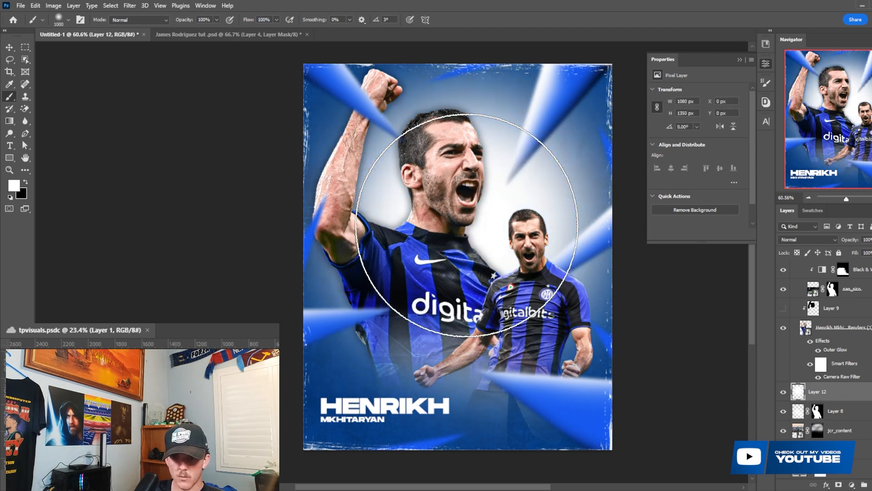
click(808, 239)
click(798, 354)
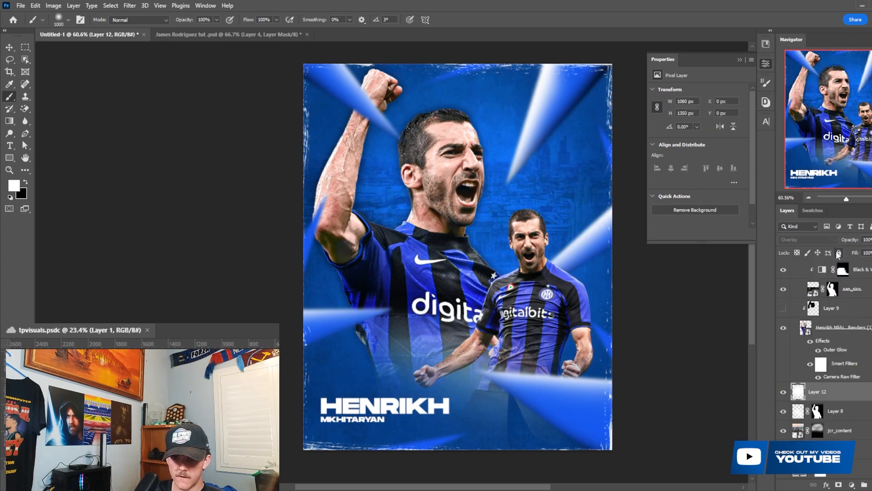
- Reduce the brush to about 250 px and paint extra white glow on Layer 12 beside the raised arm
key(bracketleft)
key(bracketleft)
key(bracketleft)
key(bracketleft)
key(bracketleft)
key(bracketleft)
key(bracketleft)
key(bracketleft)
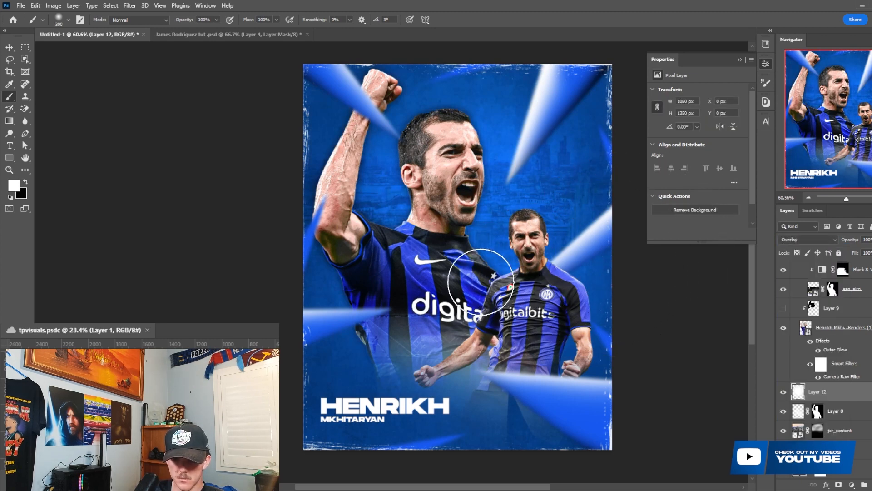
drag(362, 111, 369, 103)
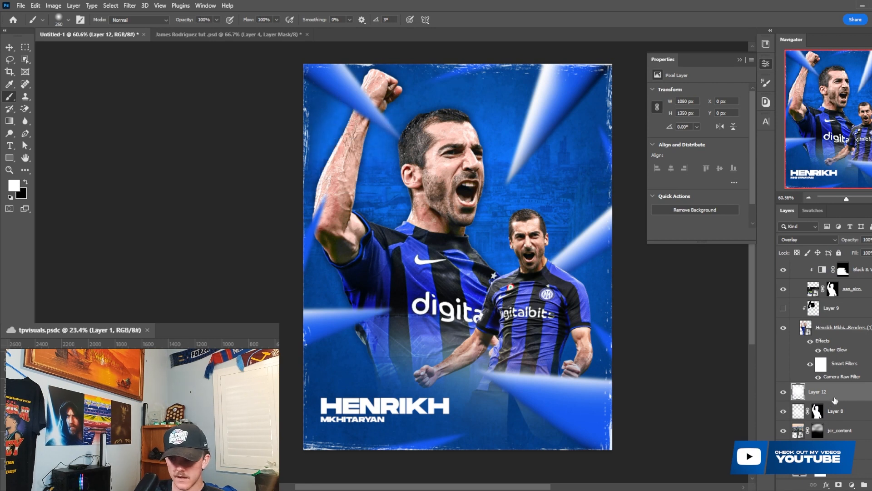
- Mask Layer 12 with the larger player's cutout outline and invert the mask so the glow stays outside the player
ctrl+click(805, 329)
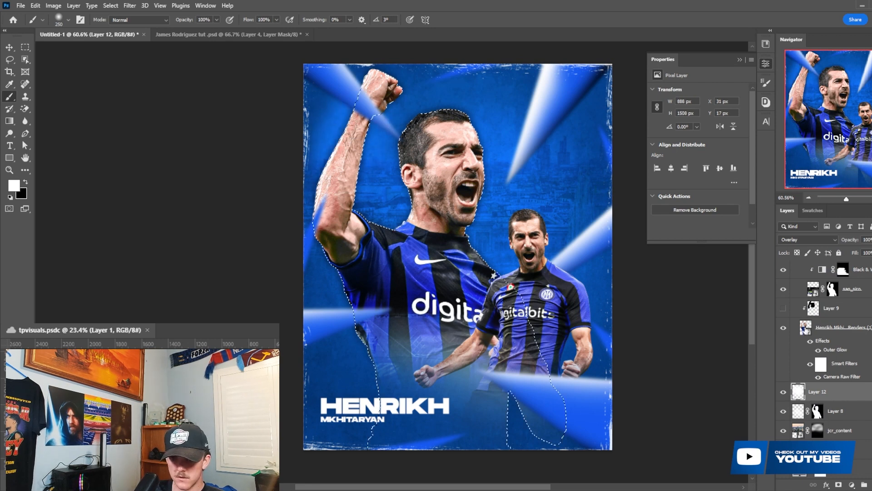
click(838, 484)
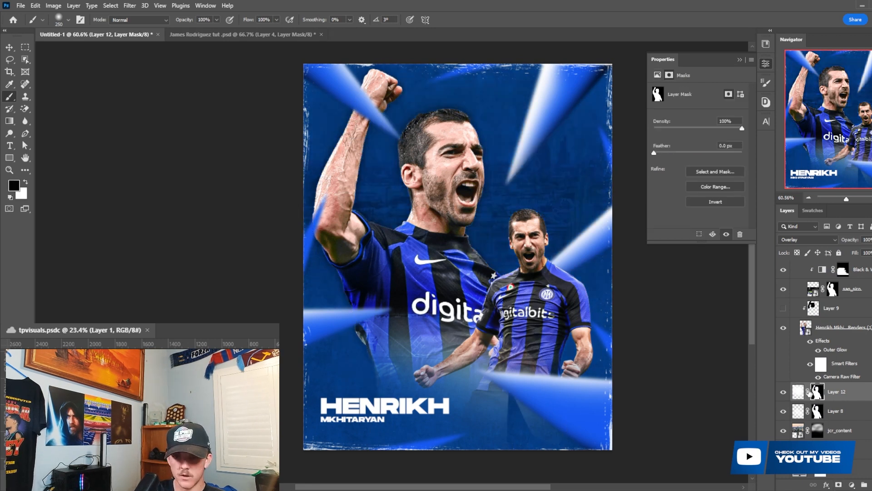
key(ctrl+i)
key(x)
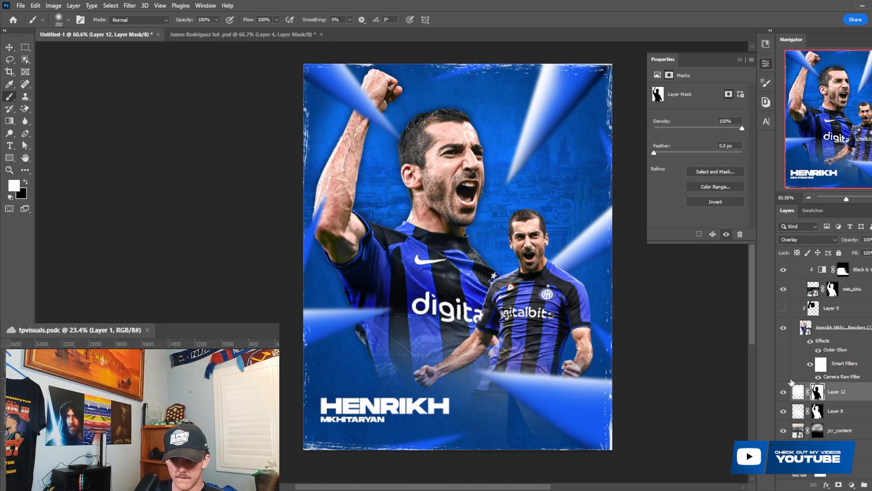
scroll(424, 228, up, 1)
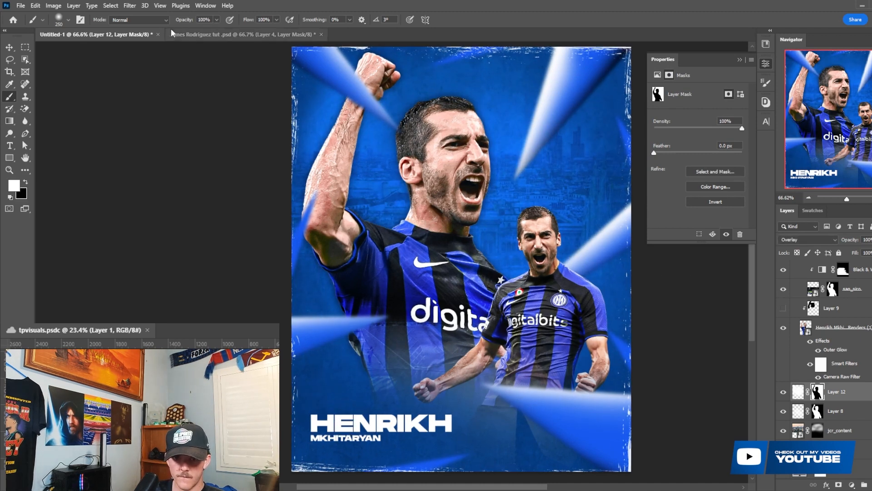
scroll(568, 255, down, 1)
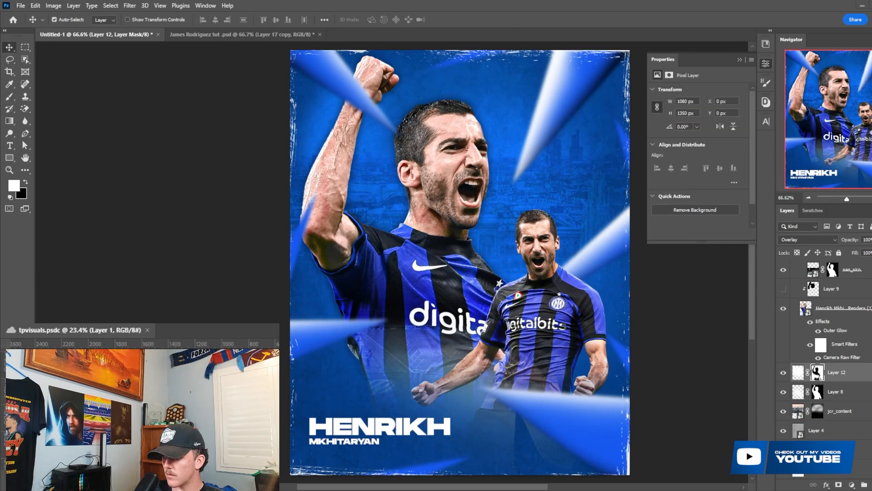
- Open FC_Internazionale_Milano_2021.svg.png and mask it to its white emblem using a Color Range selection with fuzziness 200
drag(528, 182, 392, 31)
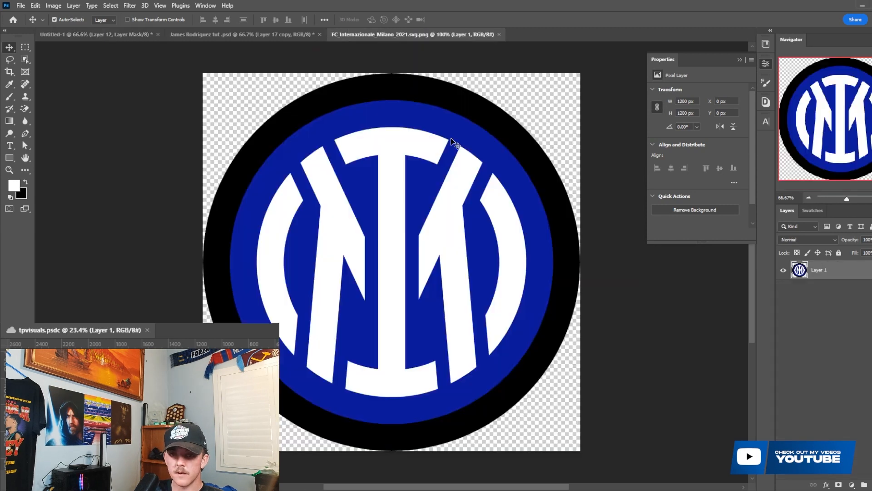
click(113, 5)
click(152, 98)
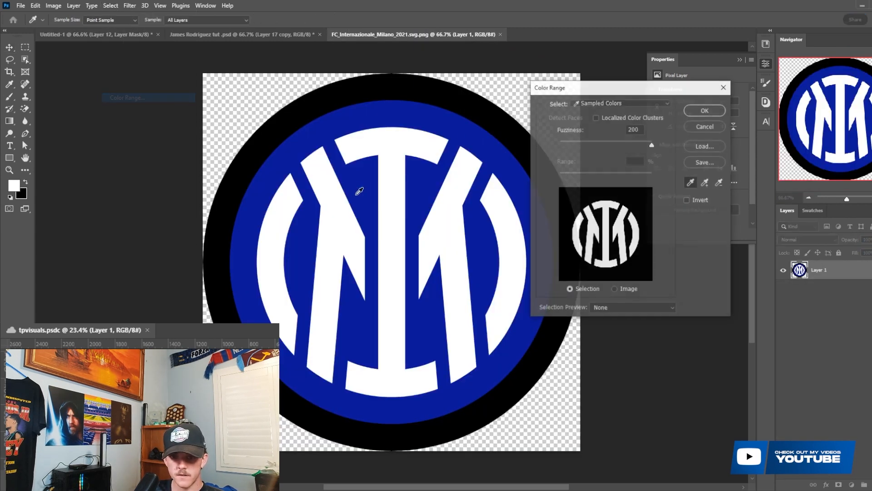
click(707, 110)
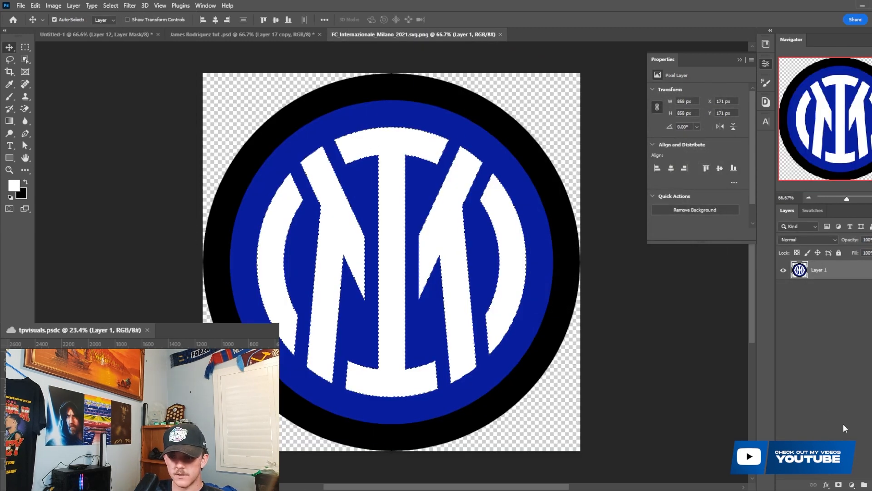
click(839, 485)
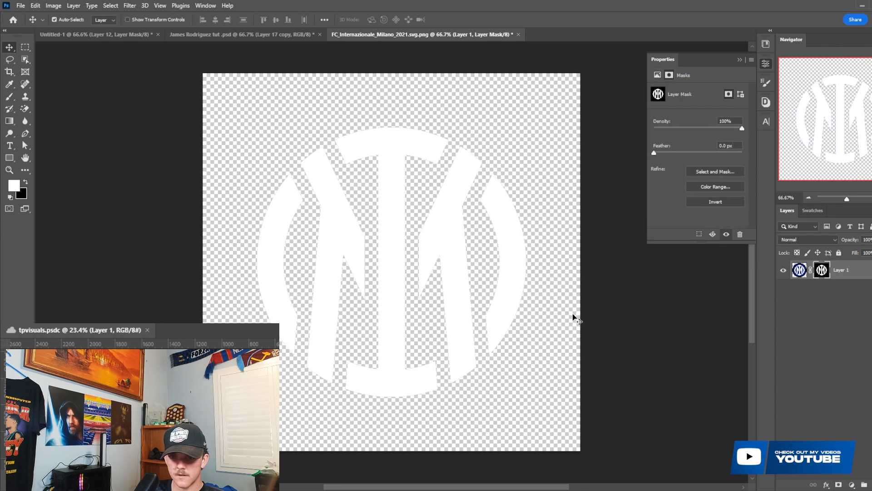
- Apply the Minimum filter with a 1 px radius to the emblem's mask and convert the layer to a Smart Object
click(132, 5)
mouse_move(150, 203)
click(266, 243)
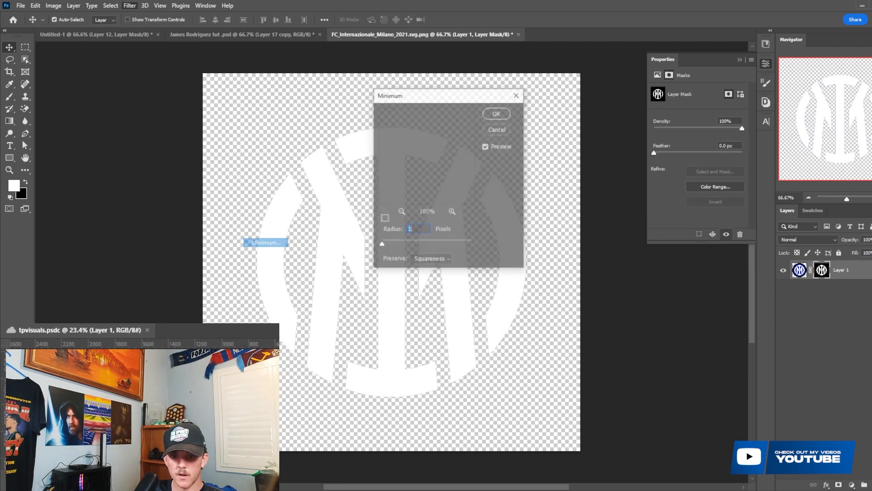
click(497, 113)
right_click(858, 272)
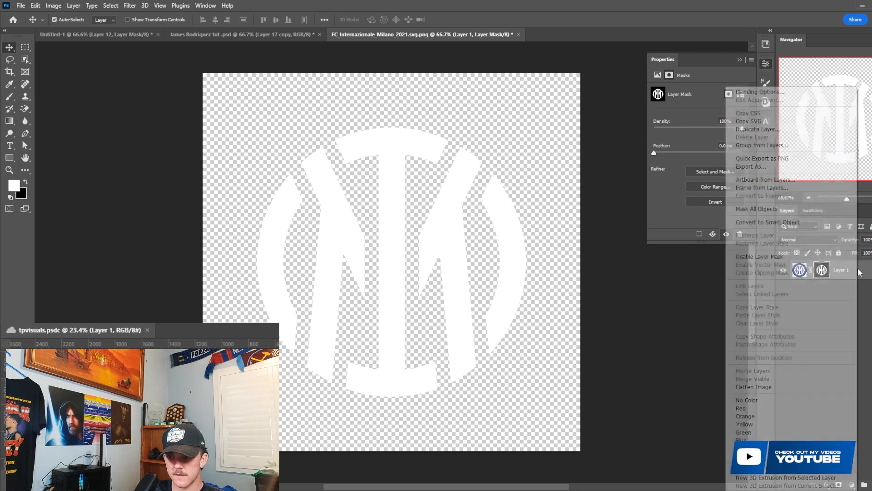
click(793, 222)
- Paste the white emblem into the poster above the jcr_content layer and scale it to about 968 px behind the players
click(136, 34)
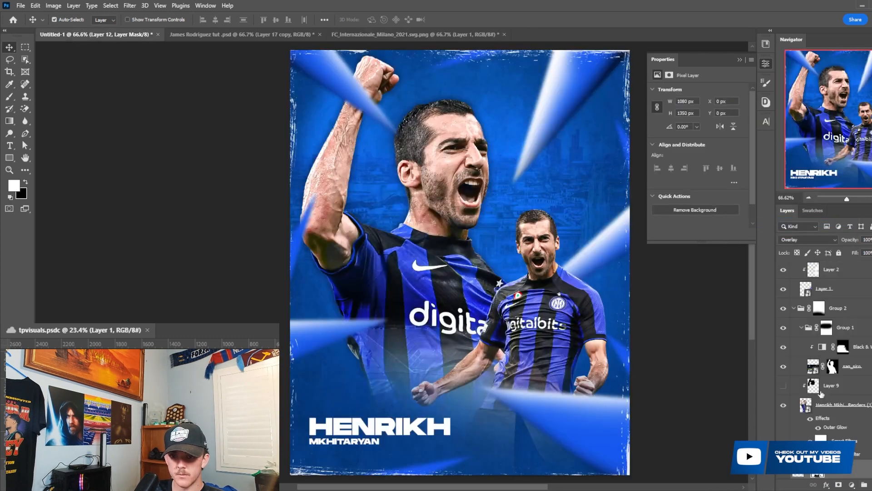
scroll(822, 394, down, 3)
click(852, 415)
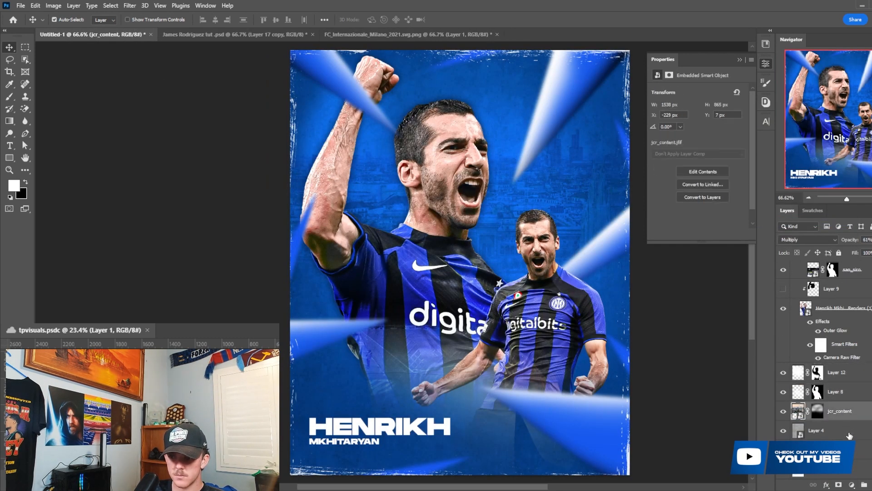
key(ctrl+v)
key(ctrl+t)
drag(591, 275, 568, 263)
key(Return)
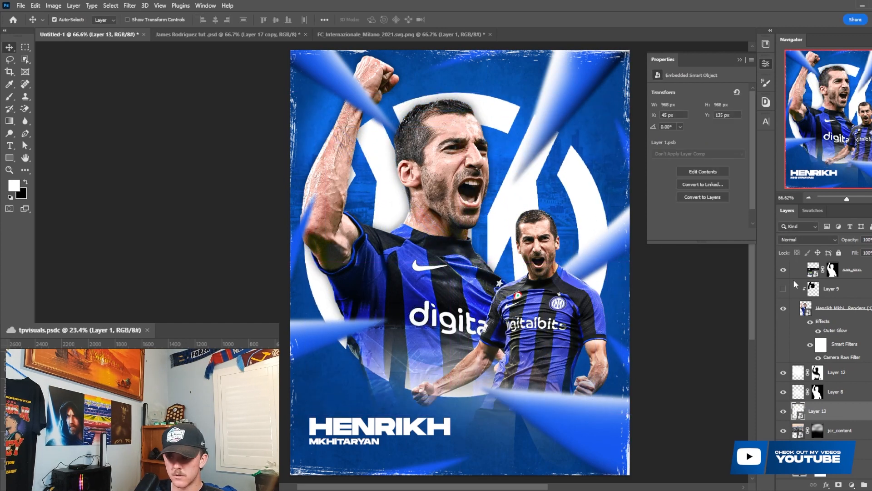
- Set the large emblem layer's fill to 0% and give it a 2 px white outside stroke at 90% opacity
drag(856, 253, 740, 244)
double_click(849, 411)
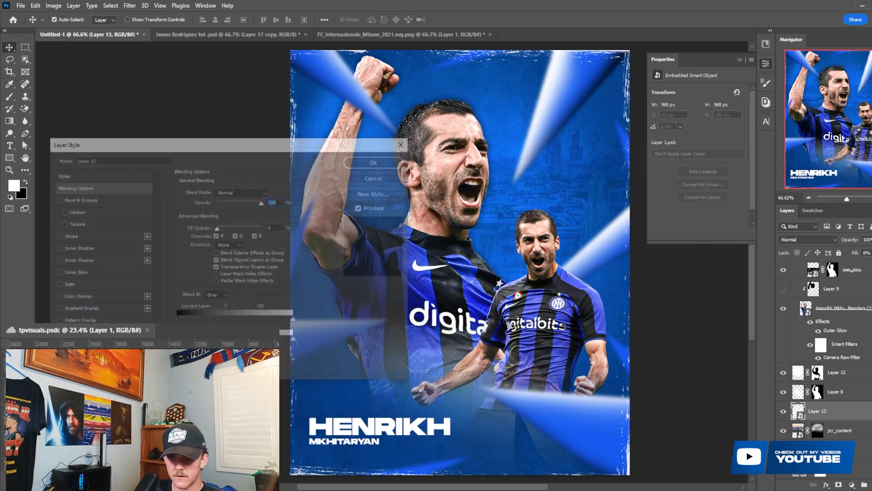
click(90, 236)
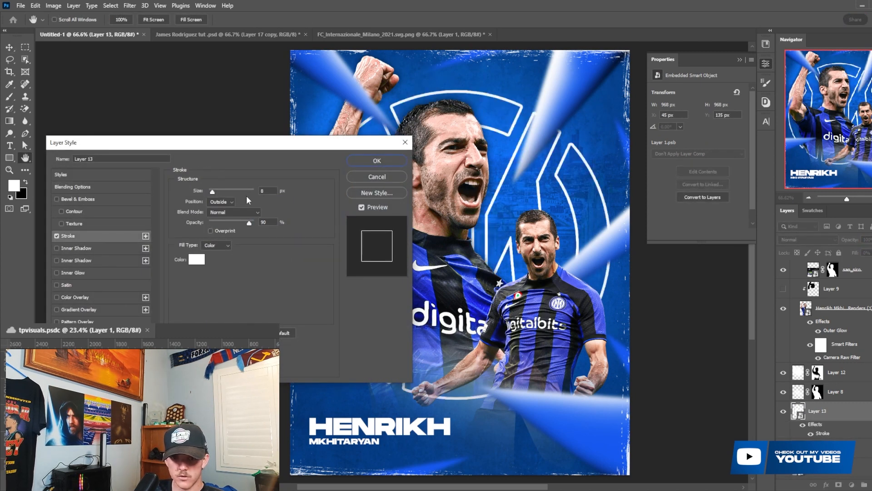
double_click(267, 190)
text(3)
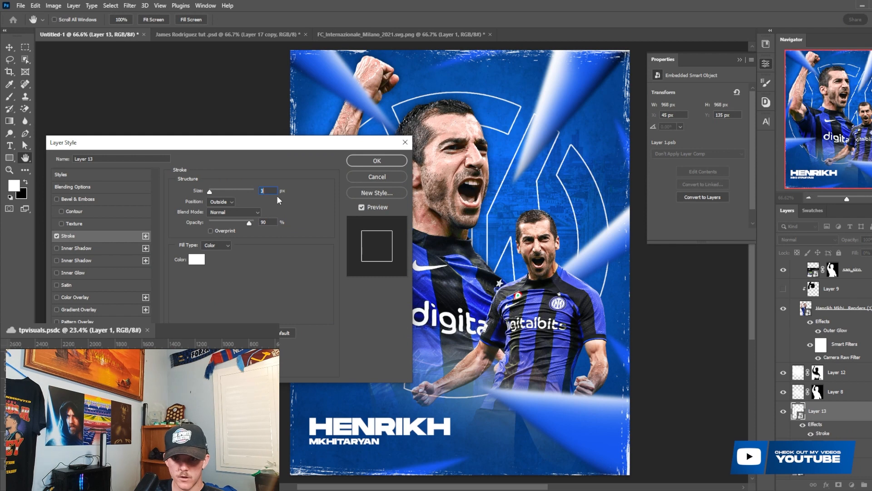
double_click(267, 191)
text(2)
key(Return)
- Convert the outlined emblem, Layer 13, to a Smart Object
scroll(830, 427, down, 1)
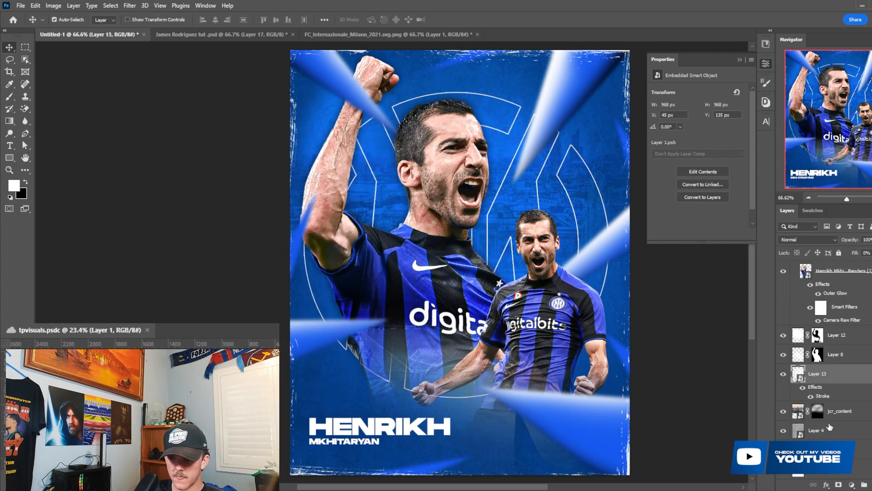
right_click(843, 375)
click(781, 170)
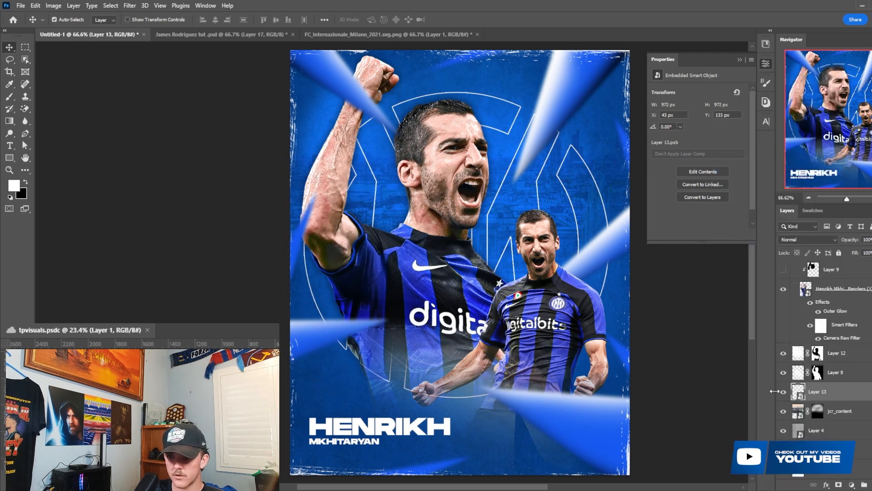
- Apply a Color Overlay in light blue #61a2f2 to the emblem outline, using Normal blending at 100% opacity
double_click(859, 400)
click(93, 298)
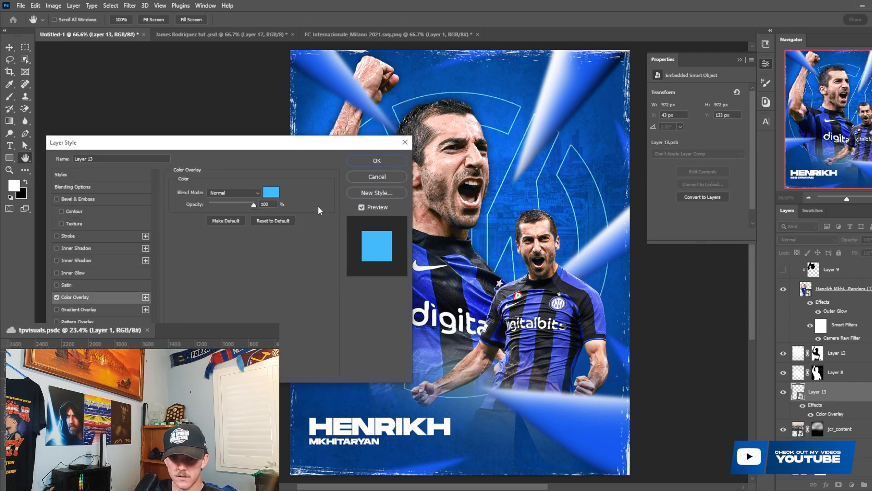
click(271, 195)
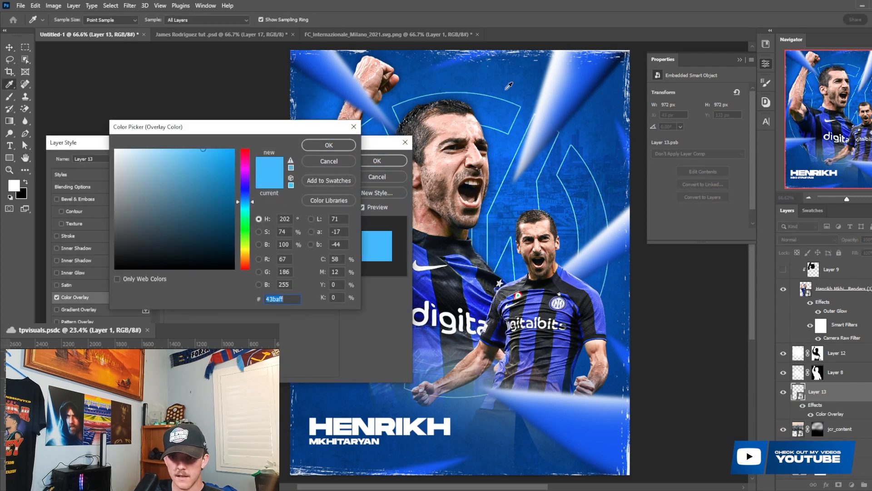
click(506, 89)
click(501, 146)
click(231, 220)
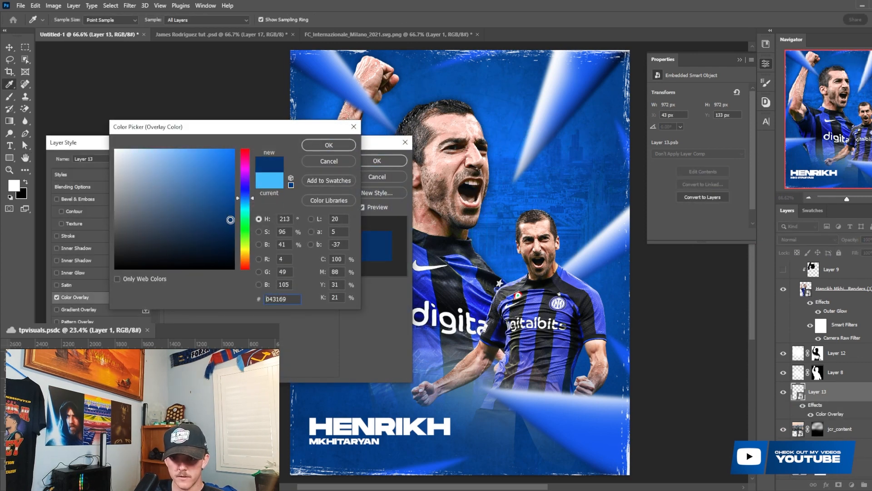
click(218, 157)
click(193, 160)
click(187, 156)
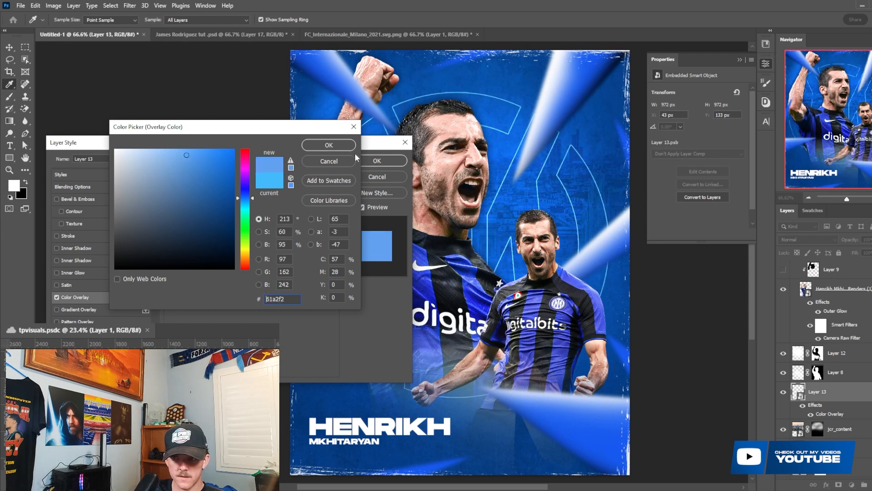
click(328, 144)
click(378, 161)
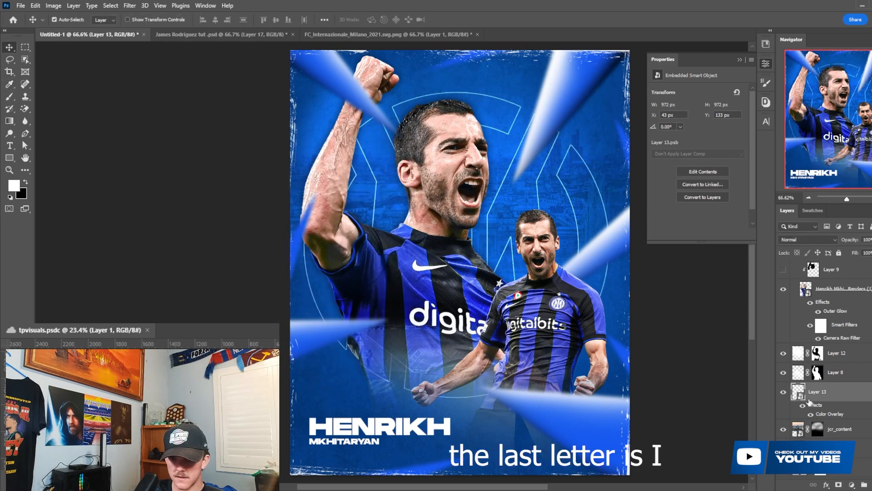
- Mask Layer 13 and fade the emblem outline's lower part and centre with a large soft black brush, comparing Layer 12 on and off
click(840, 484)
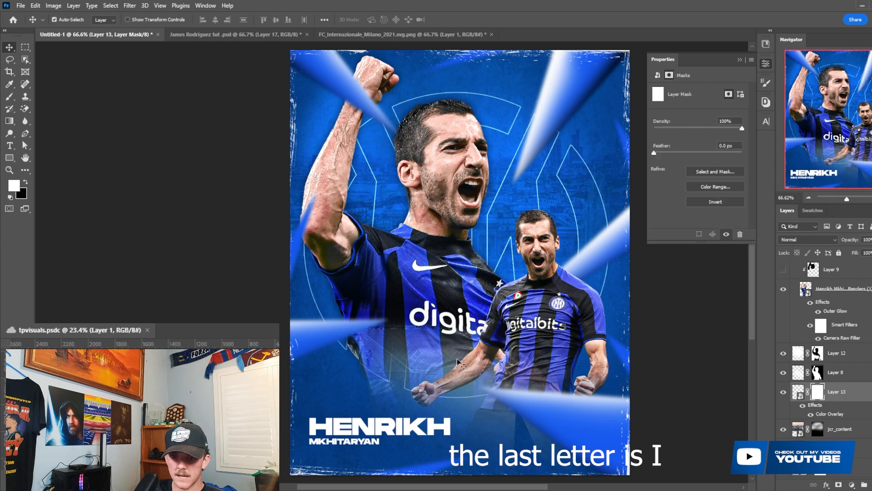
key(b)
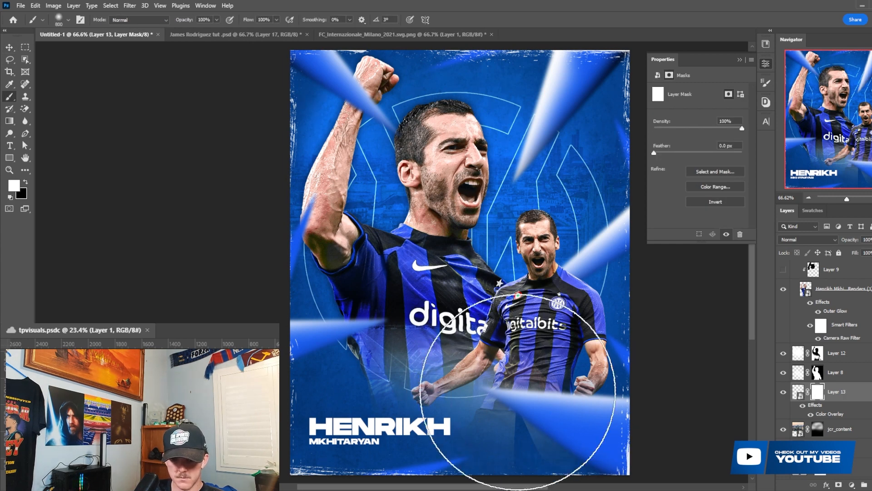
key(bracketright)
key(bracketright)
key(bracketright)
key(x)
drag(208, 402, 670, 405)
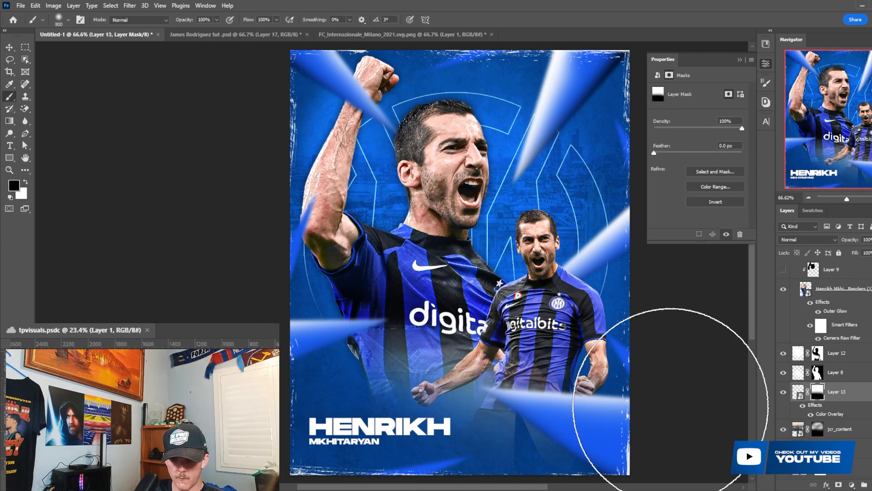
drag(466, 343, 455, 251)
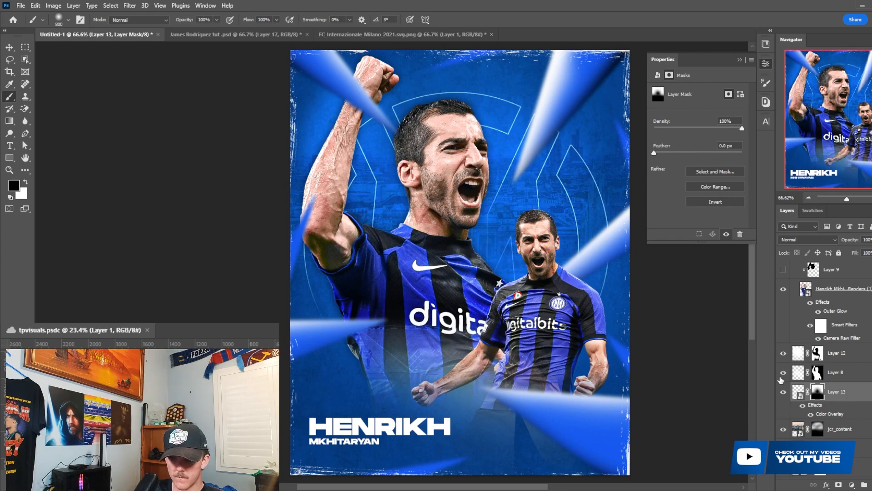
click(783, 353)
click(782, 353)
click(782, 353)
click(782, 353)
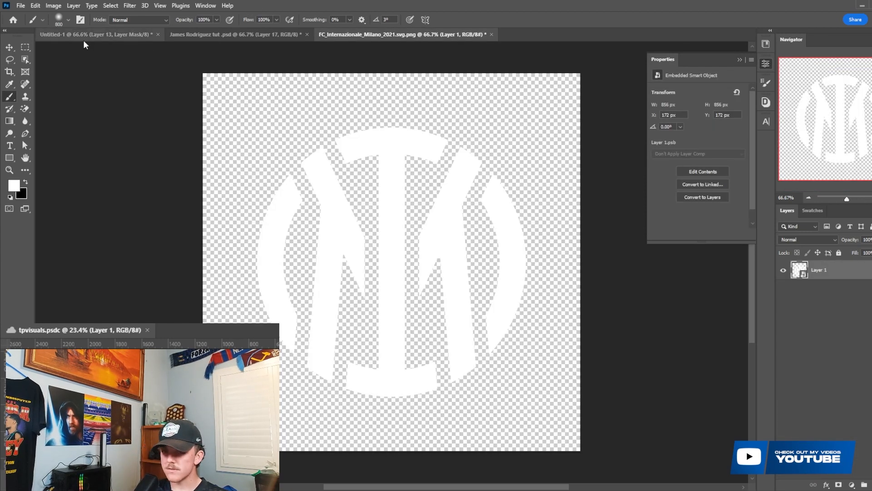
- Paste the white emblem into the poster above Layer 6, clip it to the blue wedges, and set its blending to Soft Light
click(95, 34)
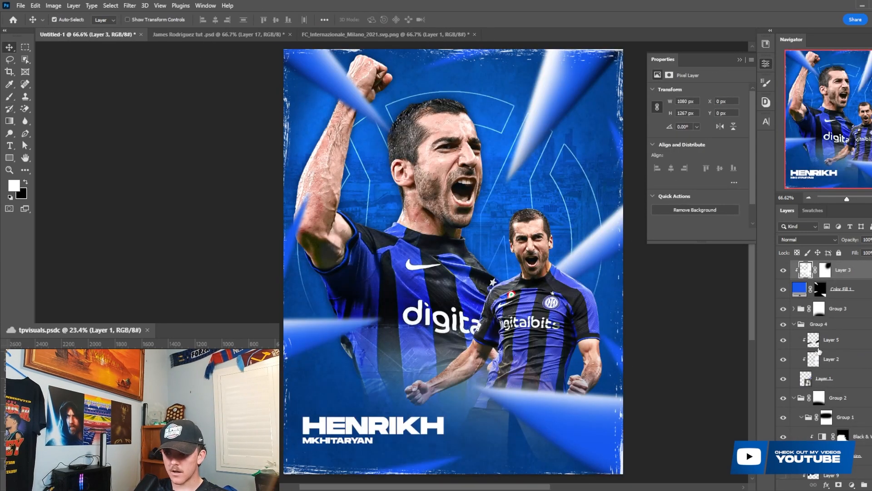
key(ctrl+v)
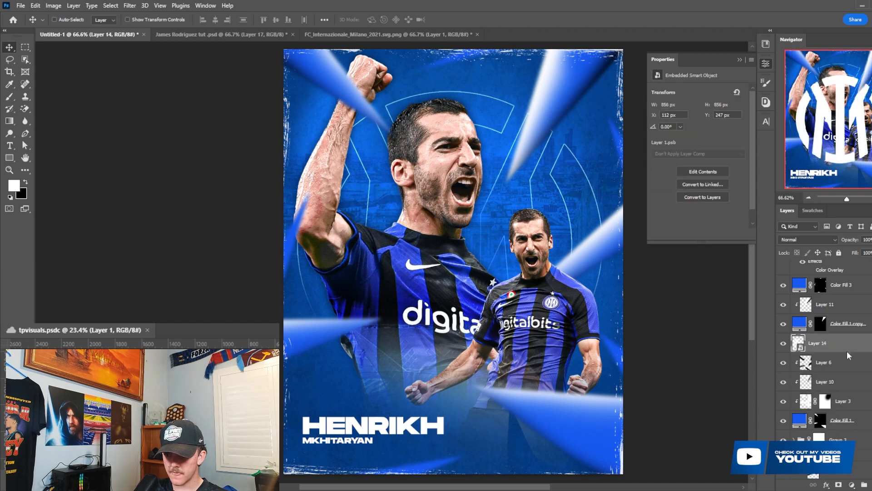
right_click(846, 349)
click(828, 294)
click(820, 240)
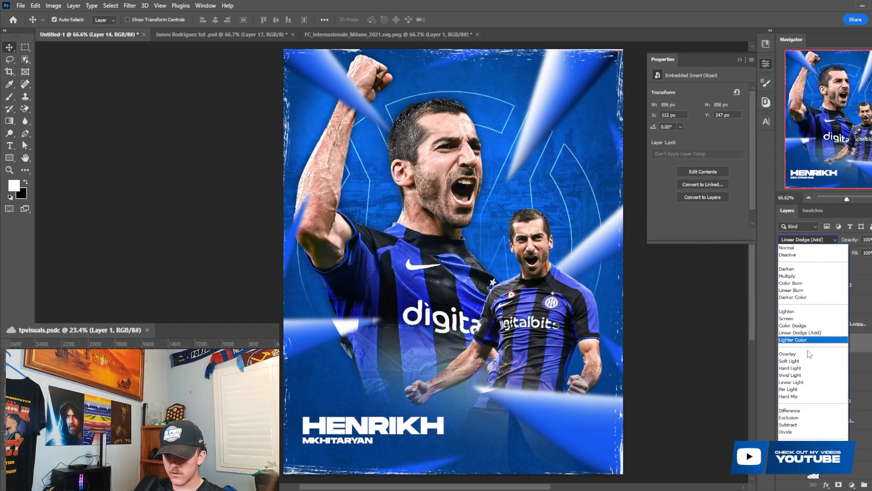
click(789, 361)
- Scale the clipped emblem to about 413 px, rotate it about 25°, and place it over the poster's lower-right wedge
key(ctrl+t)
scroll(514, 253, down, 2)
drag(514, 254, 609, 405)
drag(586, 209, 631, 235)
drag(670, 422, 596, 403)
click(468, 19)
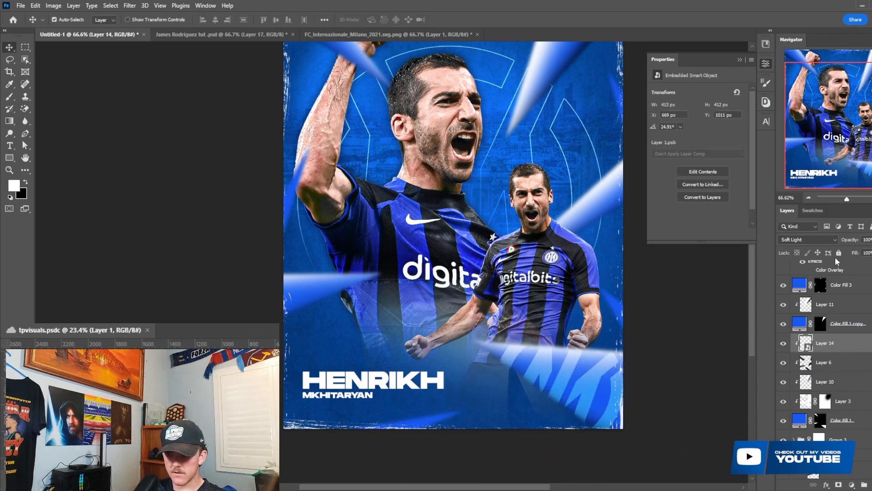
- Set the clipped emblem's opacity to 25% and compare the wedge with the emblem hidden and shown
drag(802, 232, 809, 231)
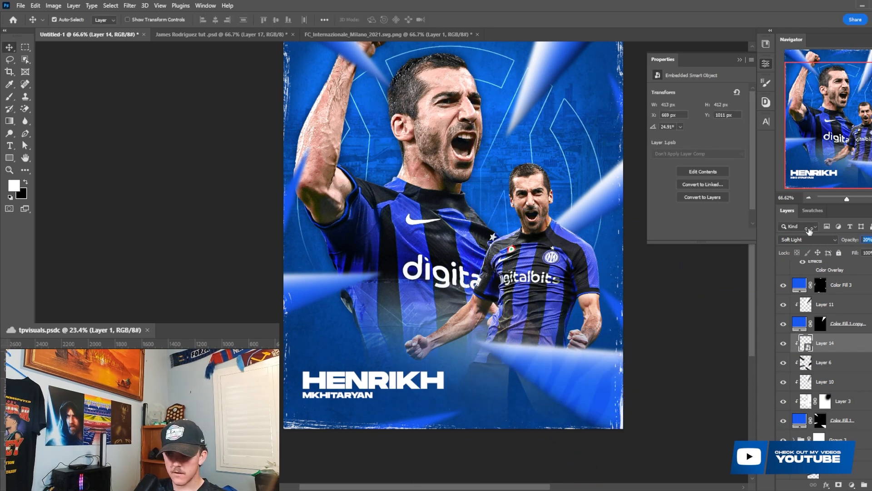
scroll(523, 266, up, 1)
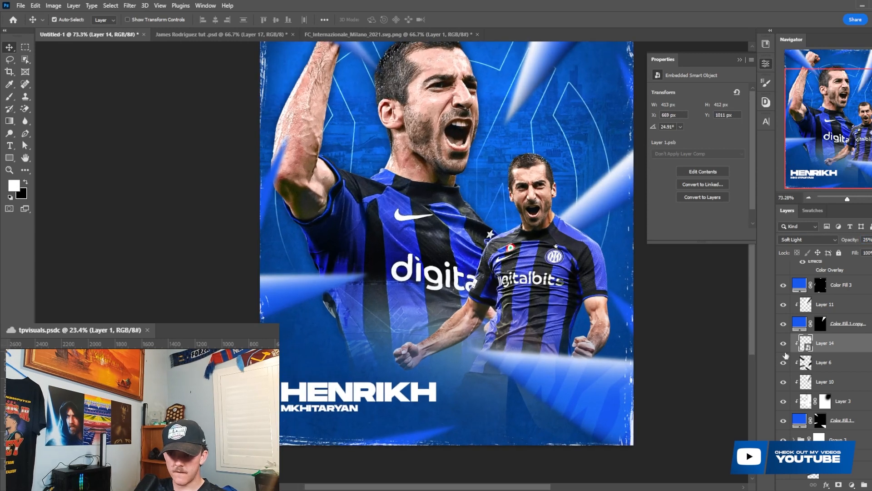
click(786, 346)
click(786, 346)
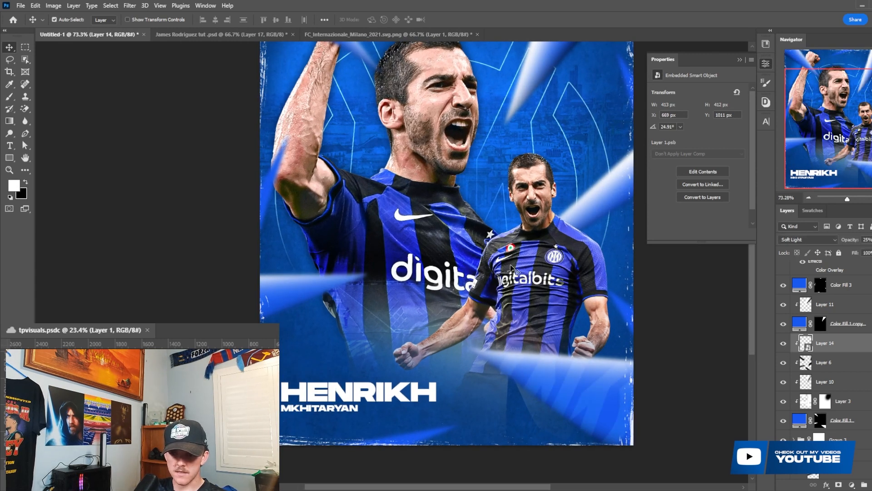
scroll(569, 264, down, 4)
scroll(569, 263, up, 2)
scroll(569, 263, up, 1)
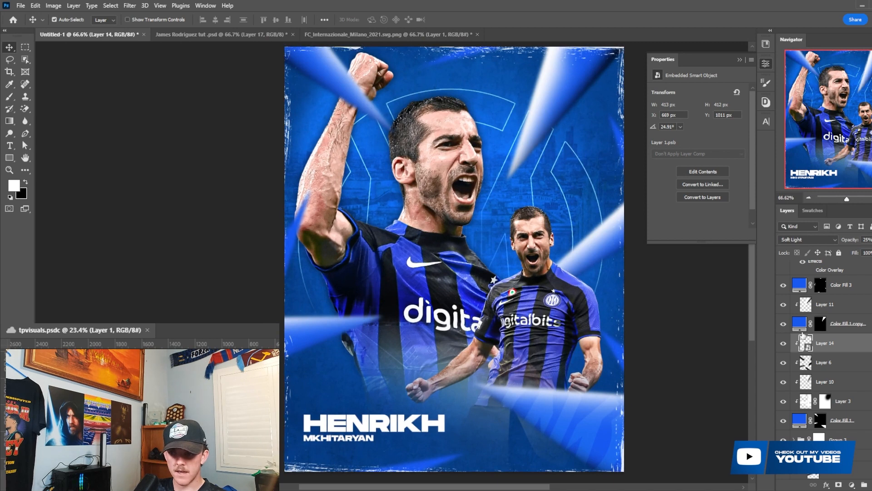
- Add a Color Balance adjustment above Layer 7 with midtones at Cyan–Red -15, Magenta–Green +1 and Yellow–Blue +19
scroll(803, 335, up, 3)
click(820, 272)
click(852, 484)
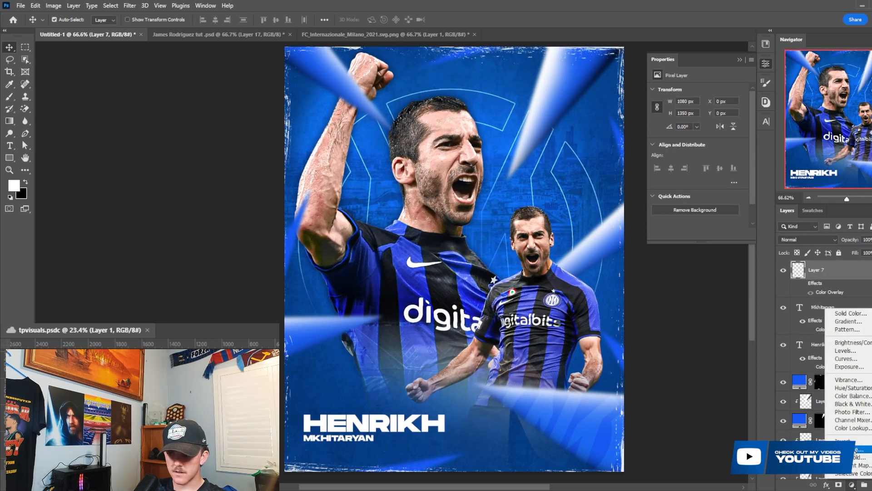
click(861, 397)
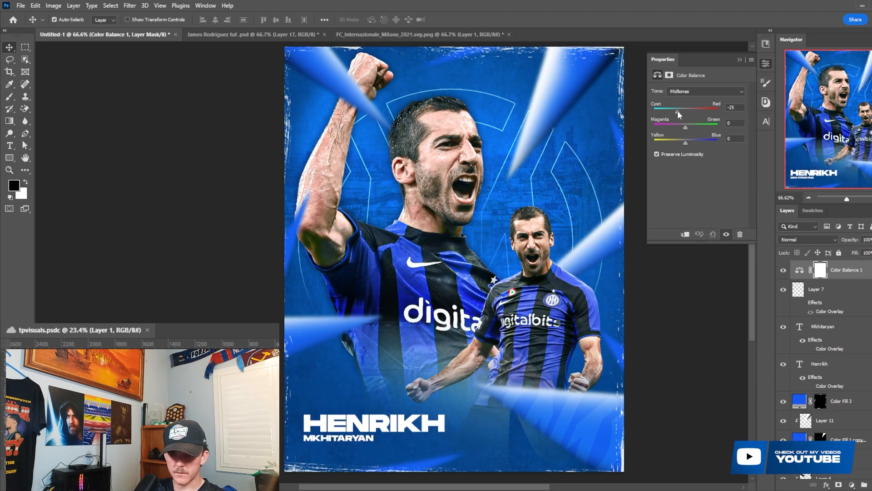
drag(686, 142, 688, 143)
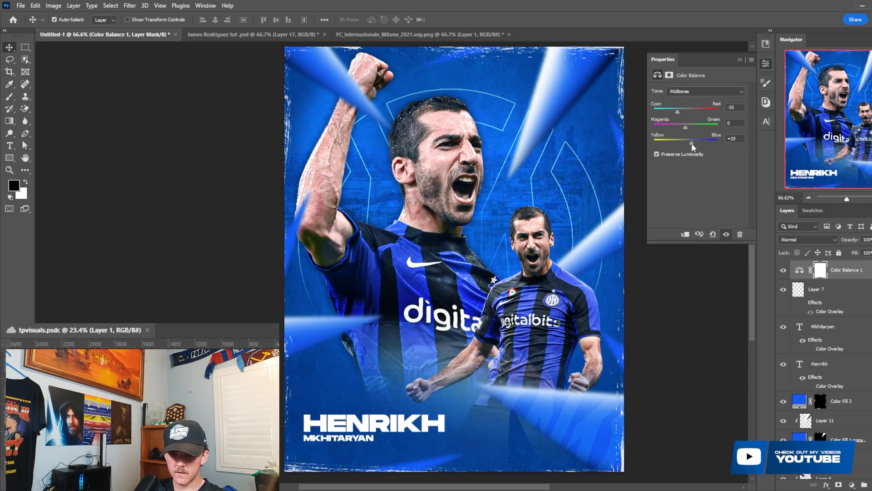
drag(688, 127, 692, 127)
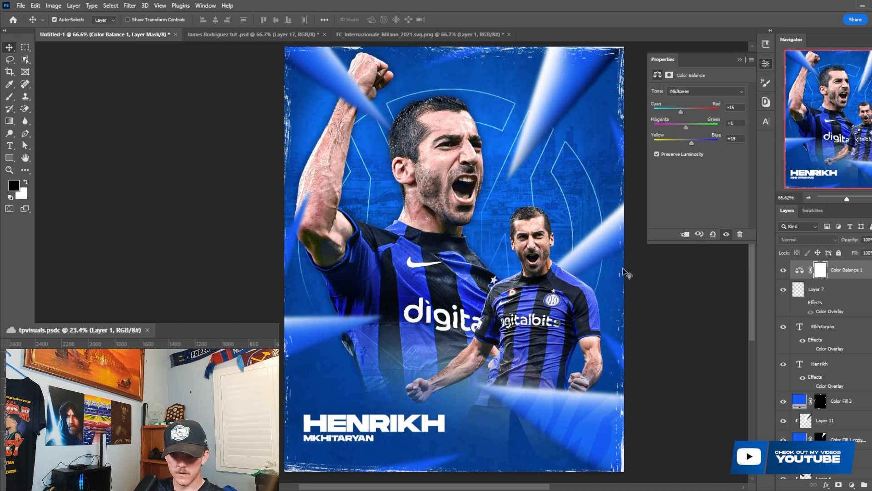
scroll(446, 251, down, 1)
scroll(405, 260, up, 1)
- Add a Color Lookup adjustment above the Color Balance and try the 3DLUT presets up to EJD Make it Pop 15
click(835, 481)
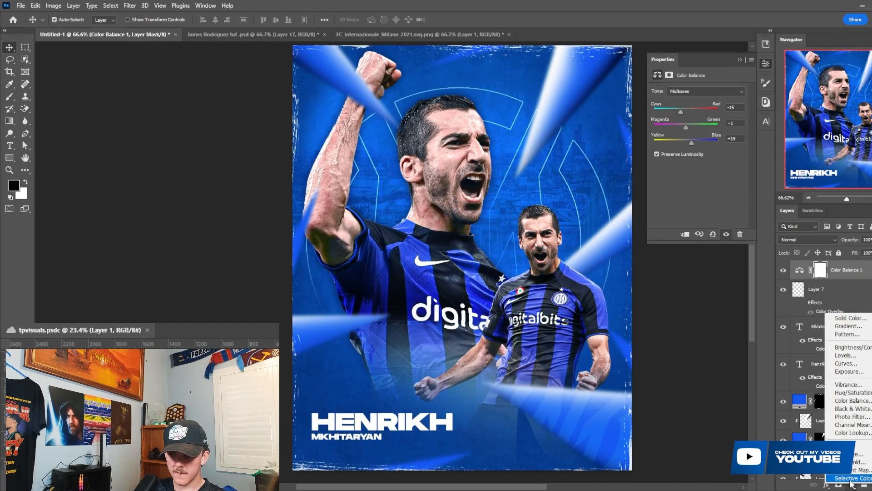
click(859, 442)
click(699, 93)
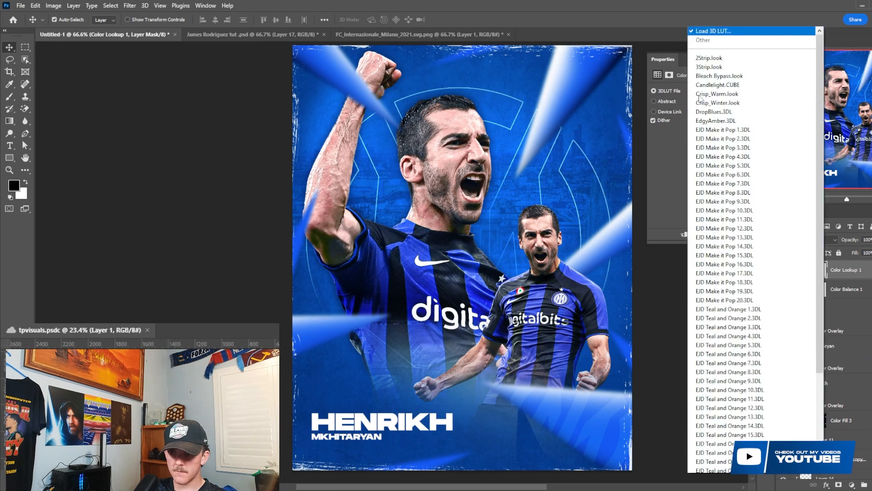
click(697, 109)
key(Down)
key(Down)
key(Down)
key(Down)
key(Down)
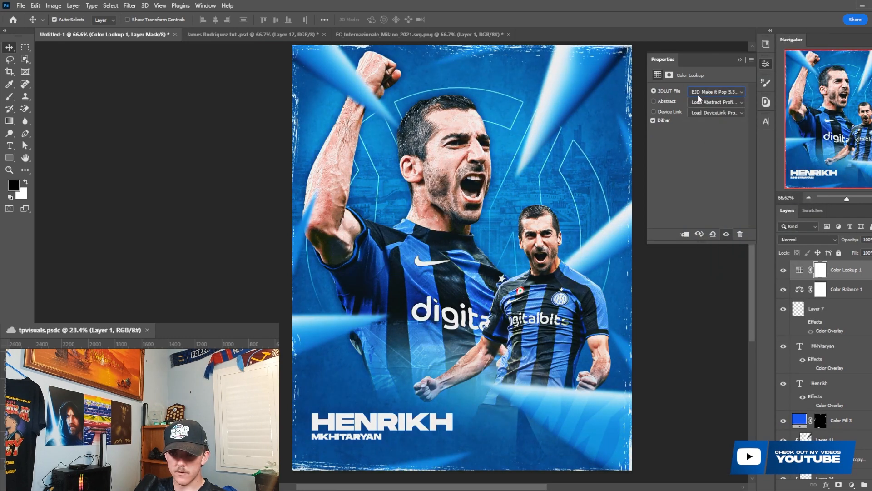
key(Down)
key(Down)
key(Down)
key(Down)
key(Down)
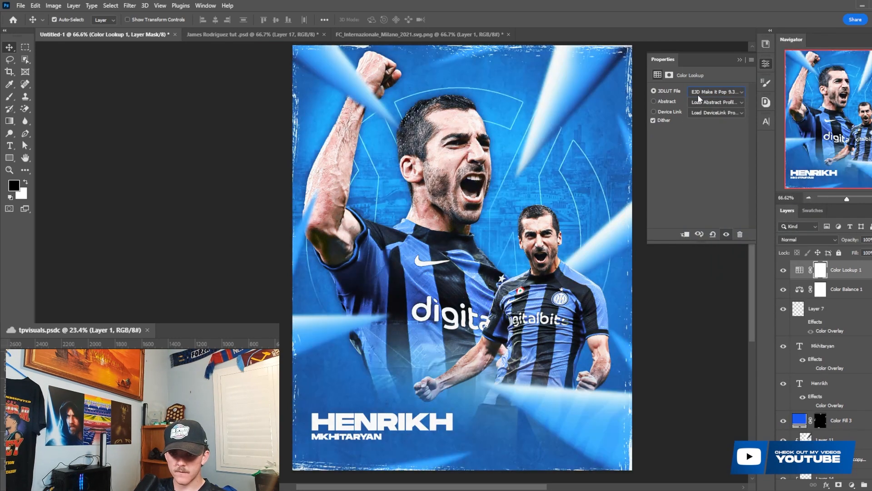
key(Down)
key(Down)
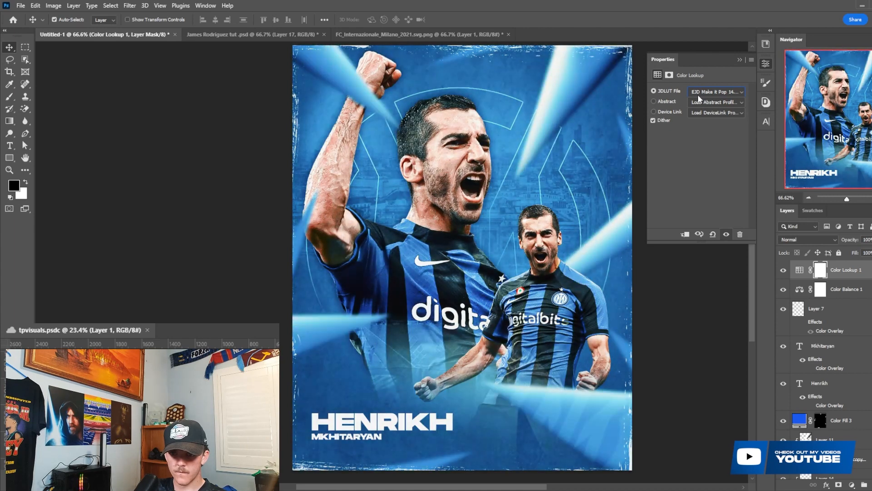
- Set the Color Lookup adjustment's opacity to 34% and compare the poster with it off and on
drag(856, 239, 820, 237)
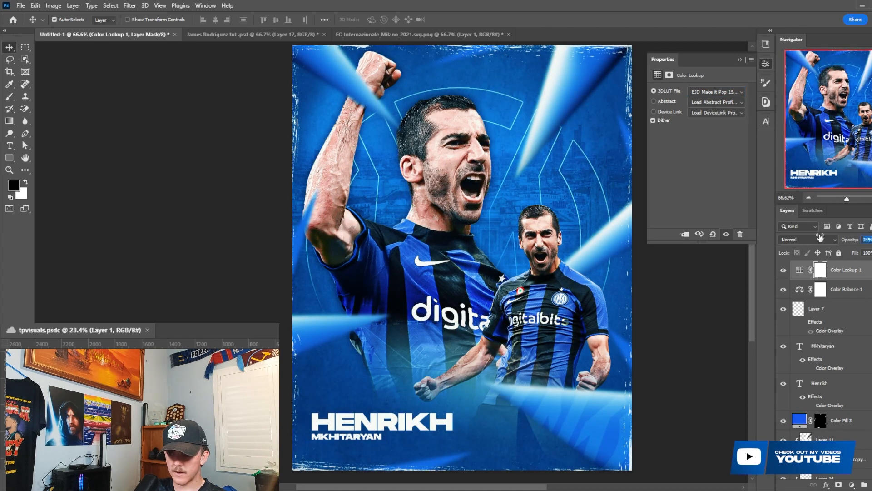
click(782, 274)
click(782, 273)
scroll(528, 256, down, 1)
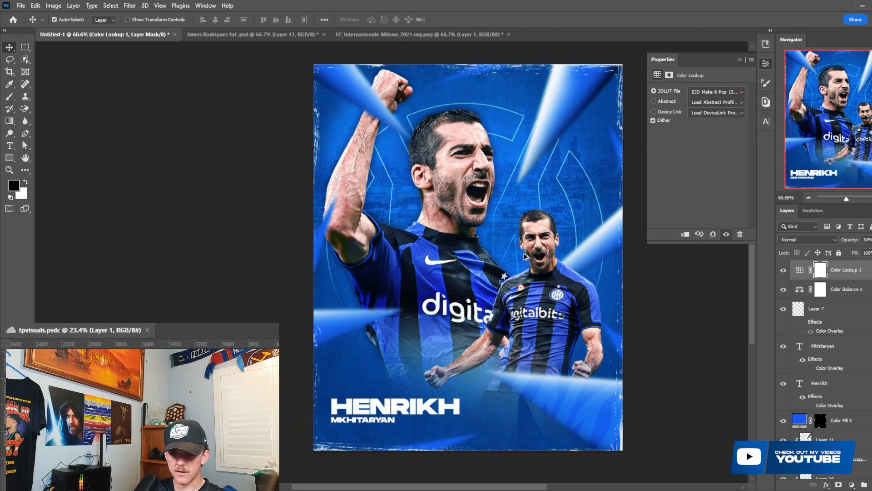
scroll(529, 257, up, 1)
- Stamp all visible layers into a new merged layer above the Color Lookup adjustment and convert it to a smart object
key(ctrl+shift+alt+e)
right_click(830, 269)
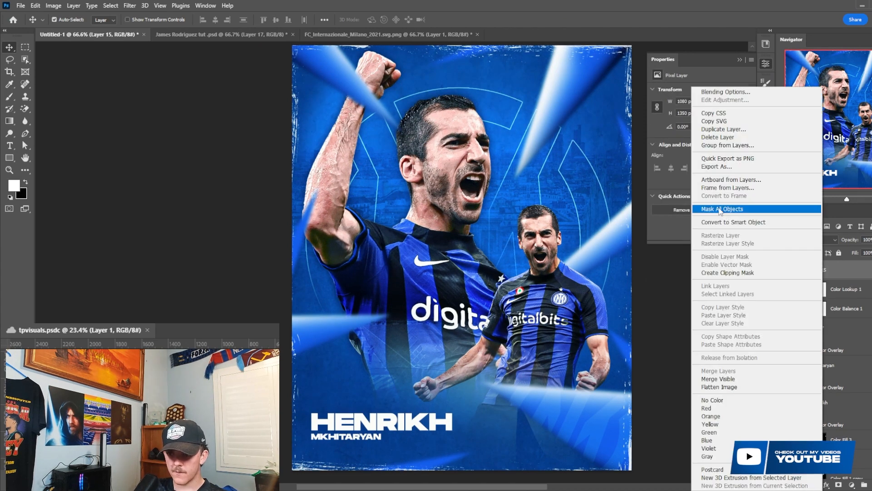
click(733, 222)
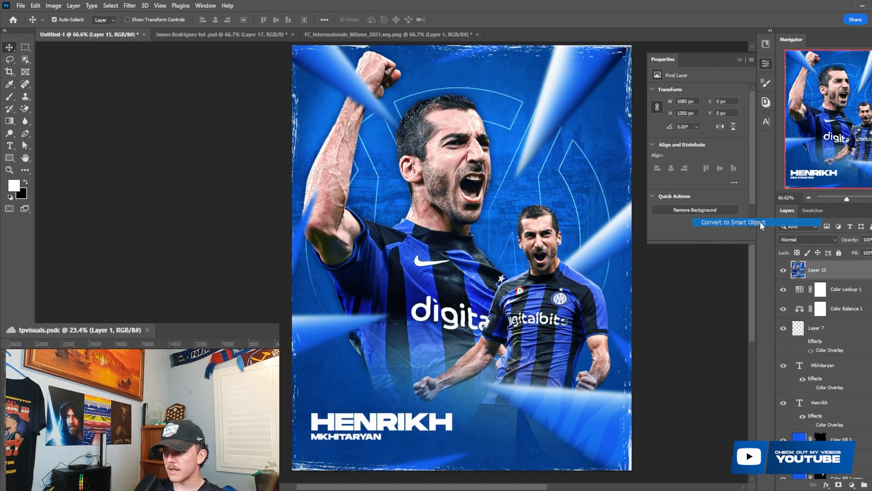
- Open the Camera Raw Filter on the merged smart object and set Exposure +0.15, Contrast +7, Texture +11 and Clarity +21
click(129, 5)
click(176, 75)
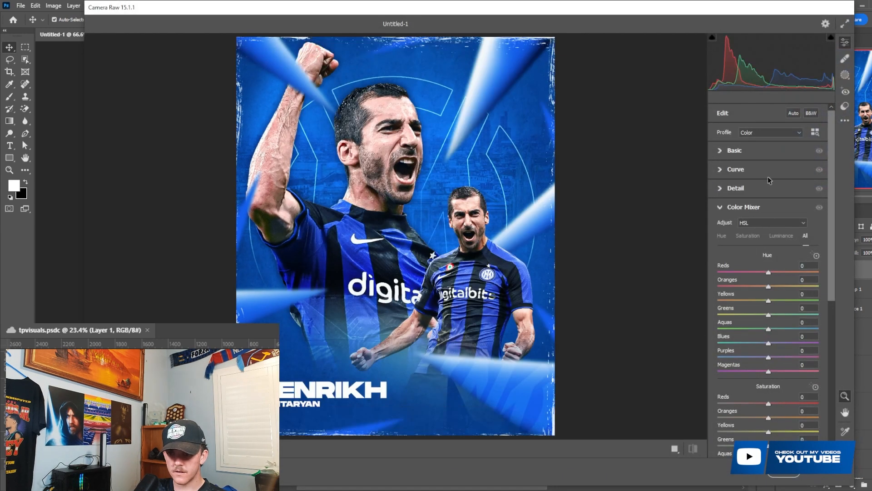
click(758, 149)
drag(775, 339, 775, 319)
drag(769, 239, 770, 227)
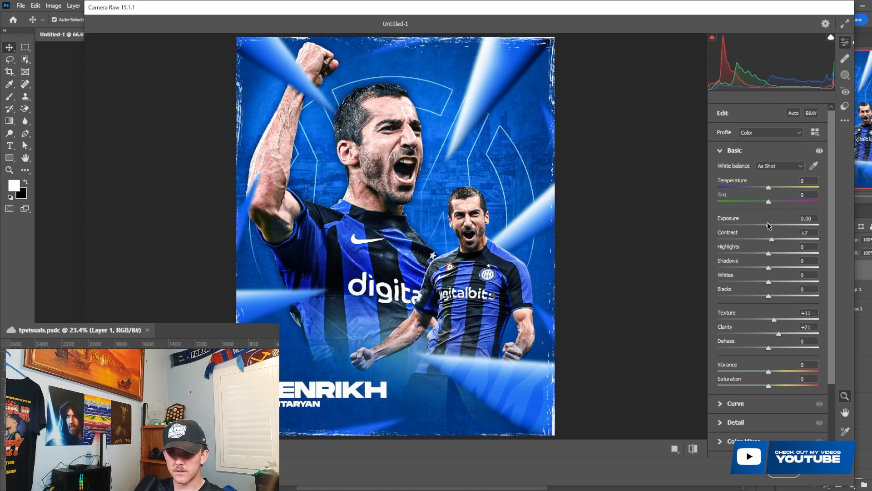
- Add Grain 15 and Vignetting -5 in the Camera Raw effects and apply the filter
scroll(777, 323, down, 3)
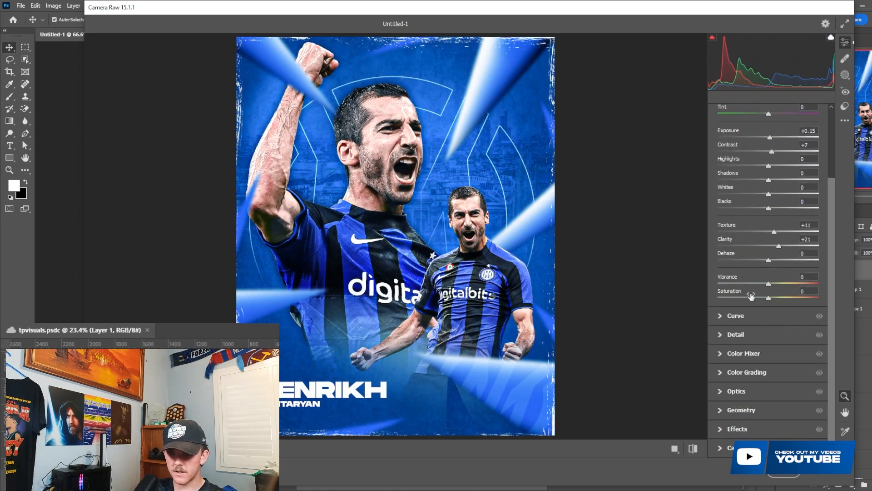
click(738, 428)
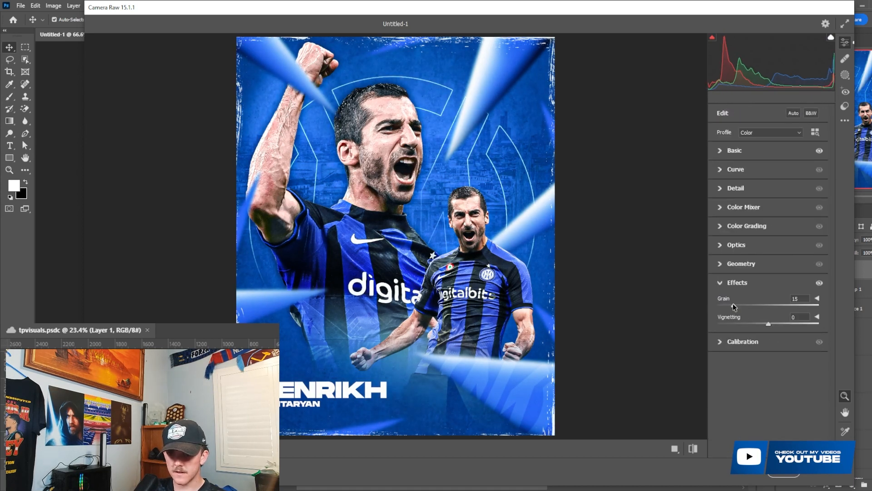
drag(770, 323, 766, 323)
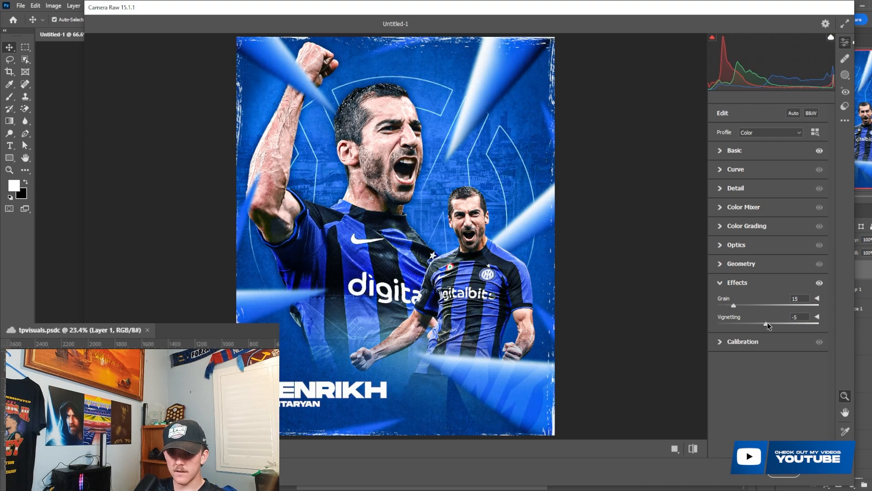
click(792, 475)
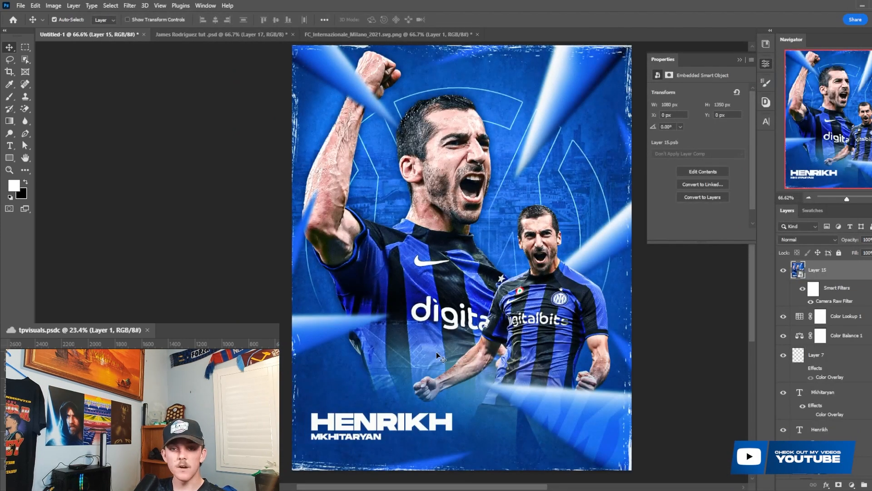